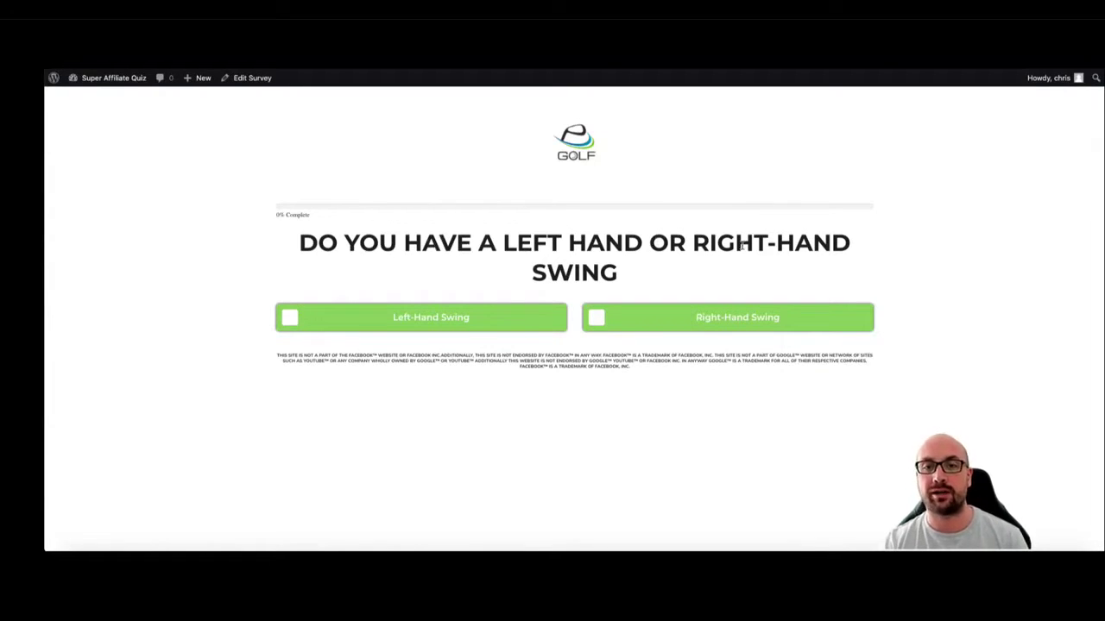
Preview the quiz with Left-Hand Swing, Slice, Driving and Yes Send Them Now, and close the resulting email popup
click(480, 322)
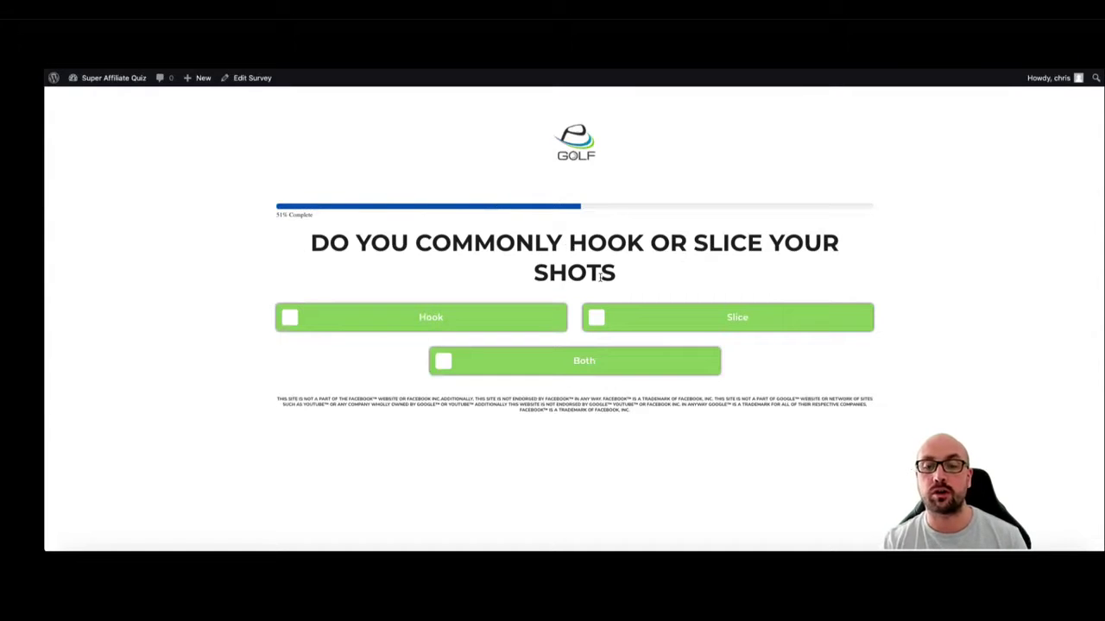
click(607, 321)
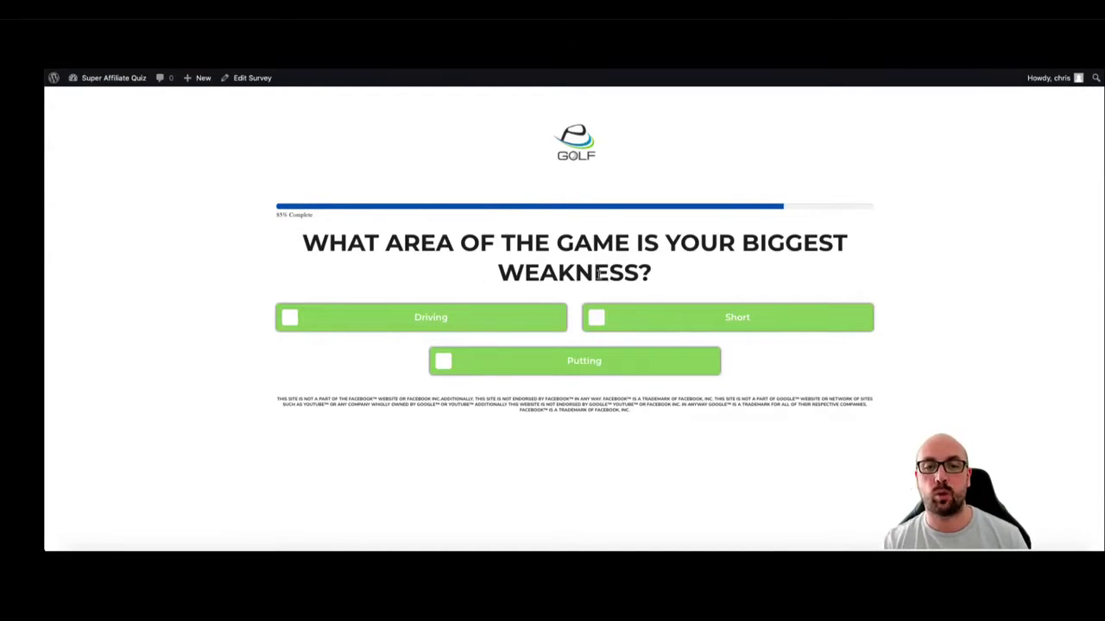
click(429, 323)
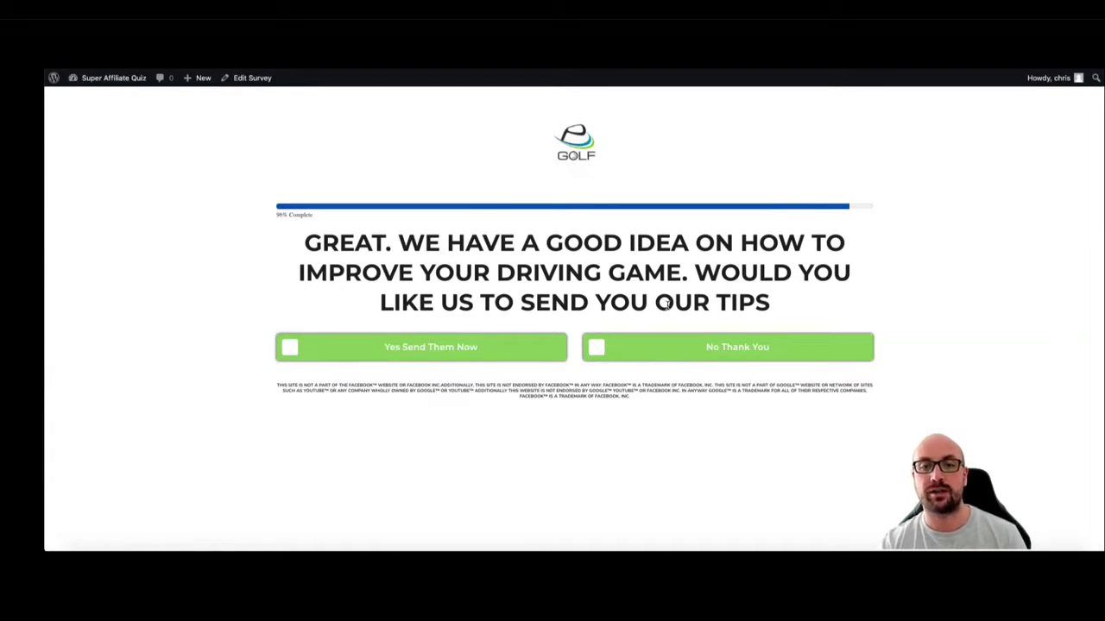
click(434, 350)
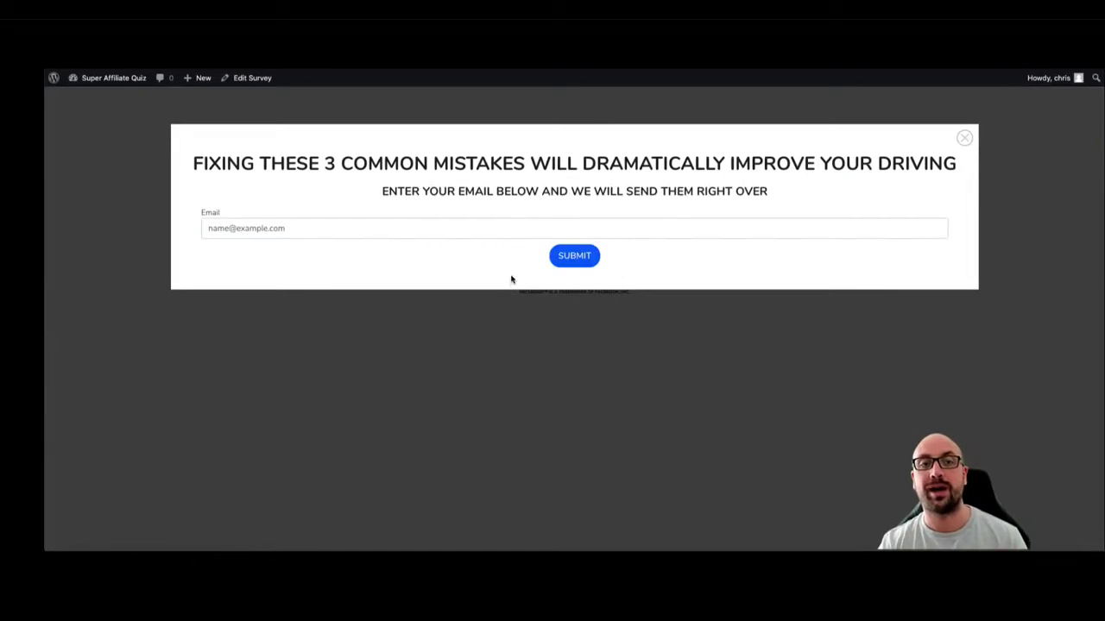
click(422, 225)
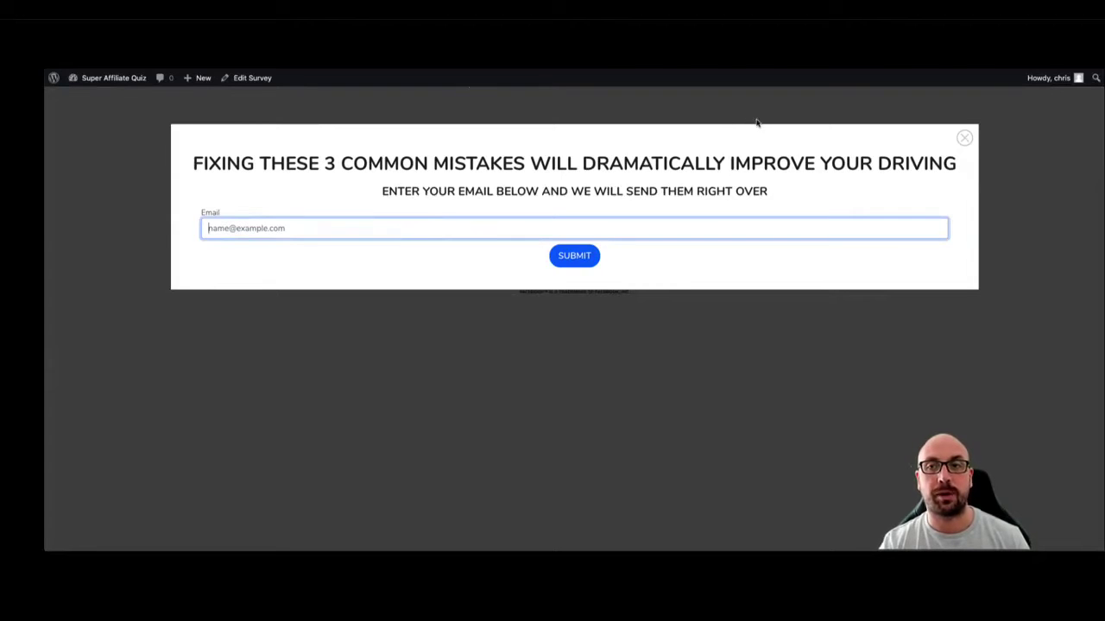
click(965, 139)
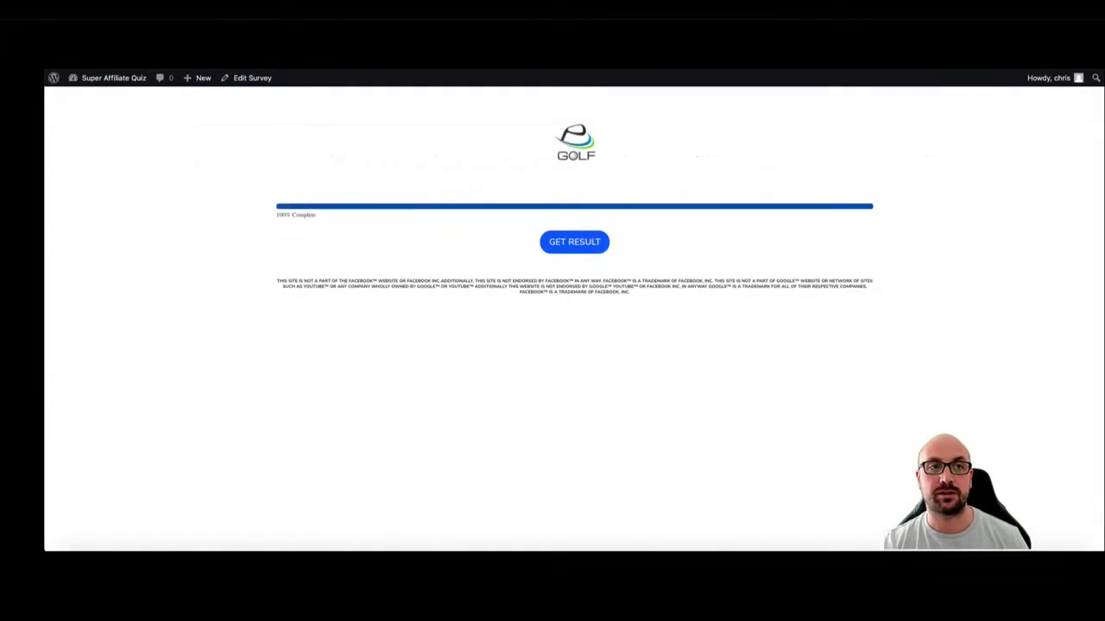
Turn off Hide Restart Test Button in the survey's global options and update the survey
click(113, 78)
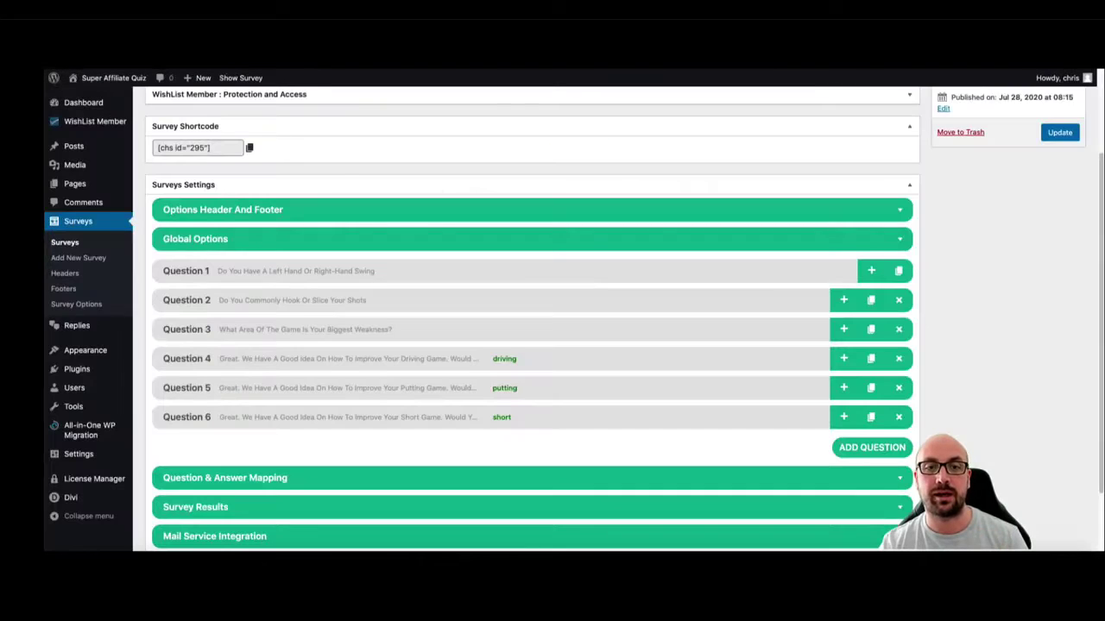
click(386, 238)
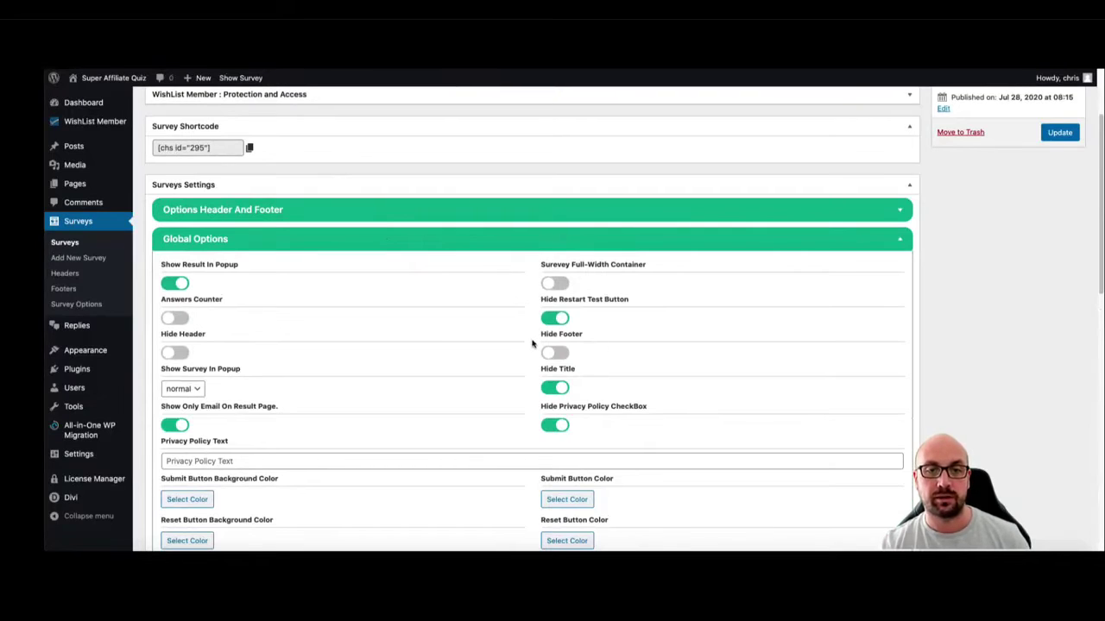
scroll(532, 344, down, 1)
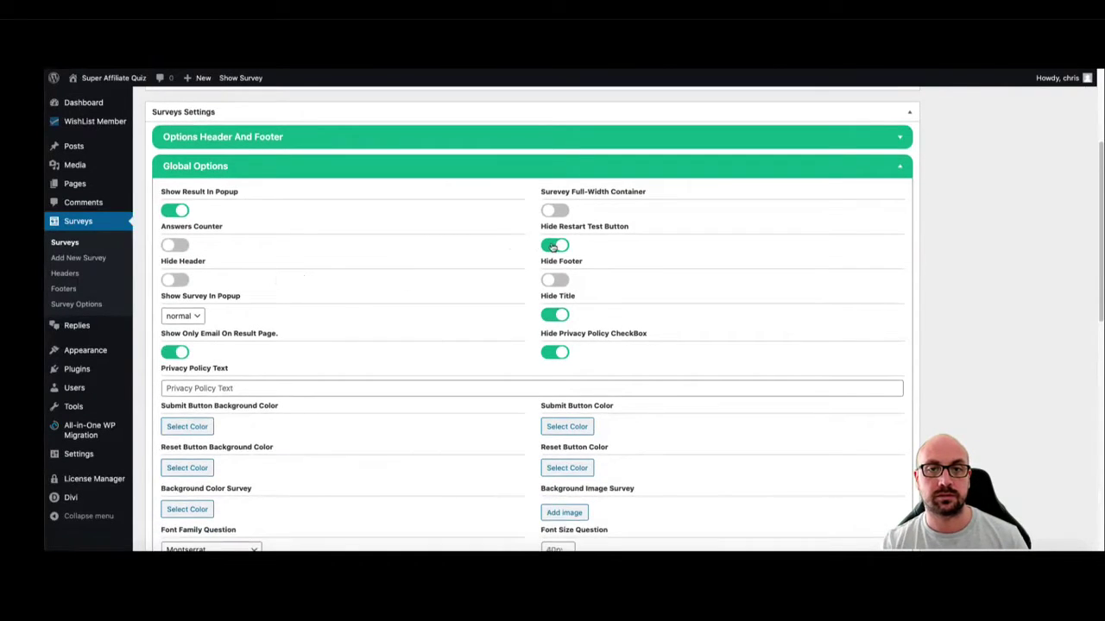
scroll(552, 247, up, 3)
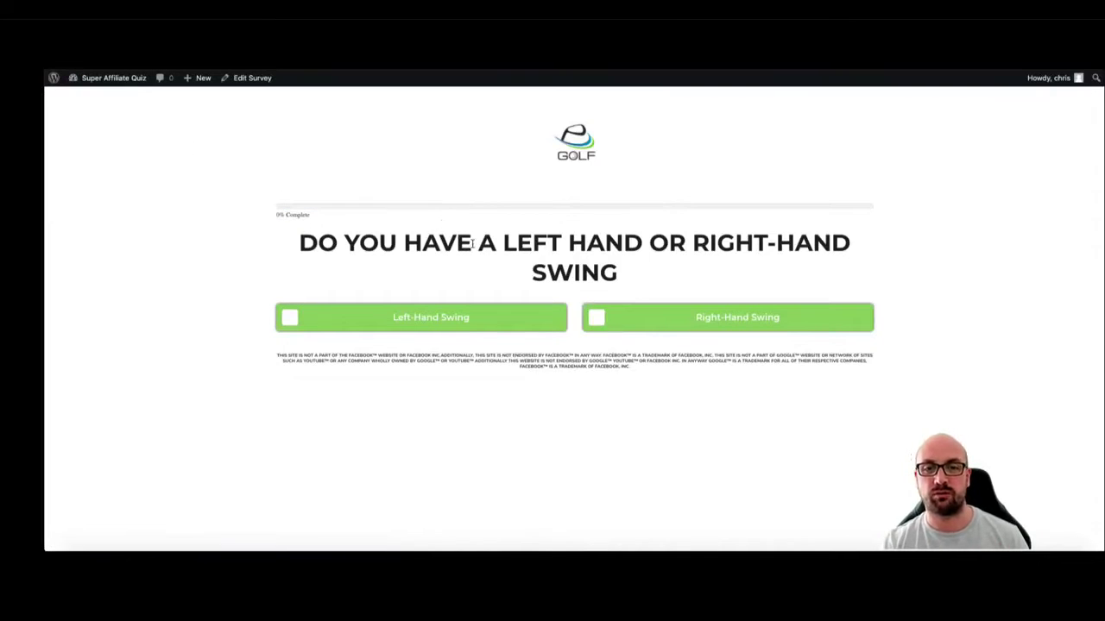
Preview the quiz with the answers Right-Hand Swing, Hook, Putting and Yes Send Them Now
click(632, 318)
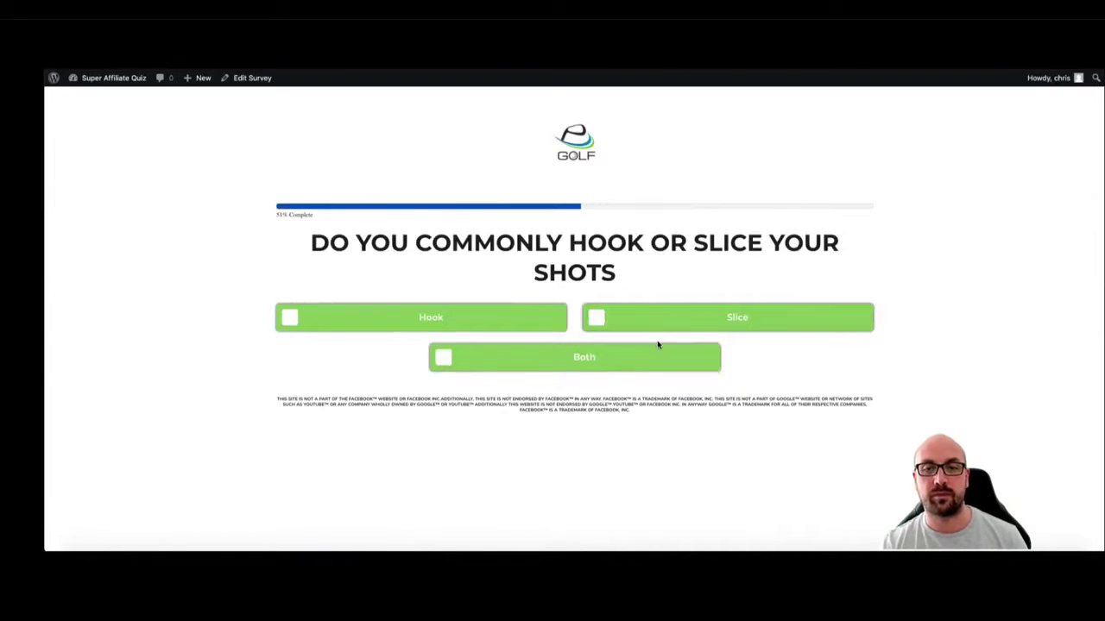
click(432, 316)
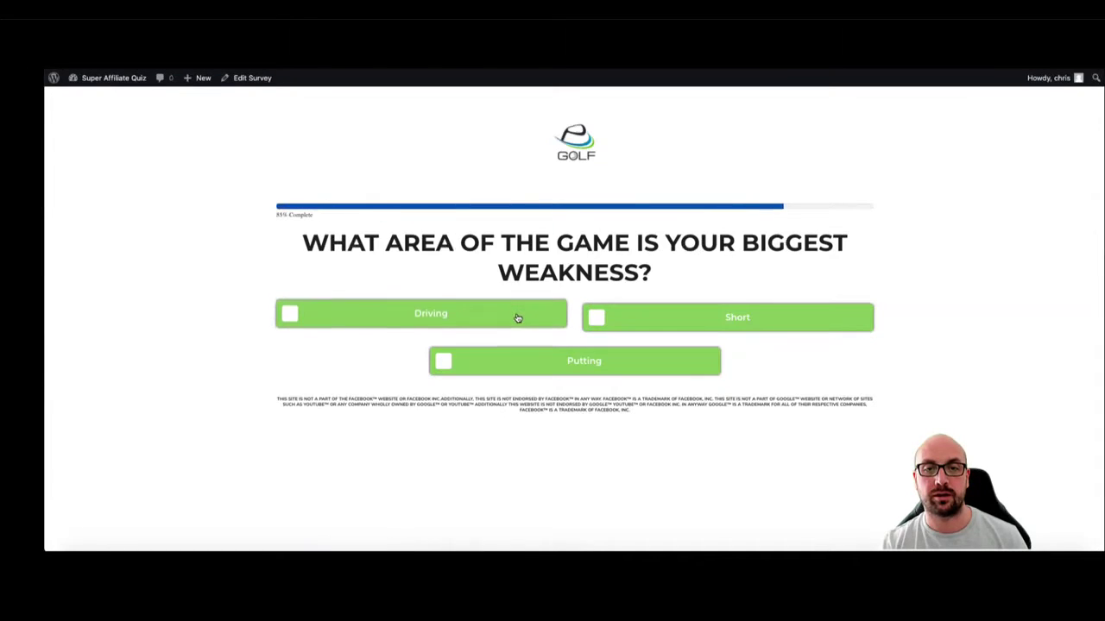
click(596, 361)
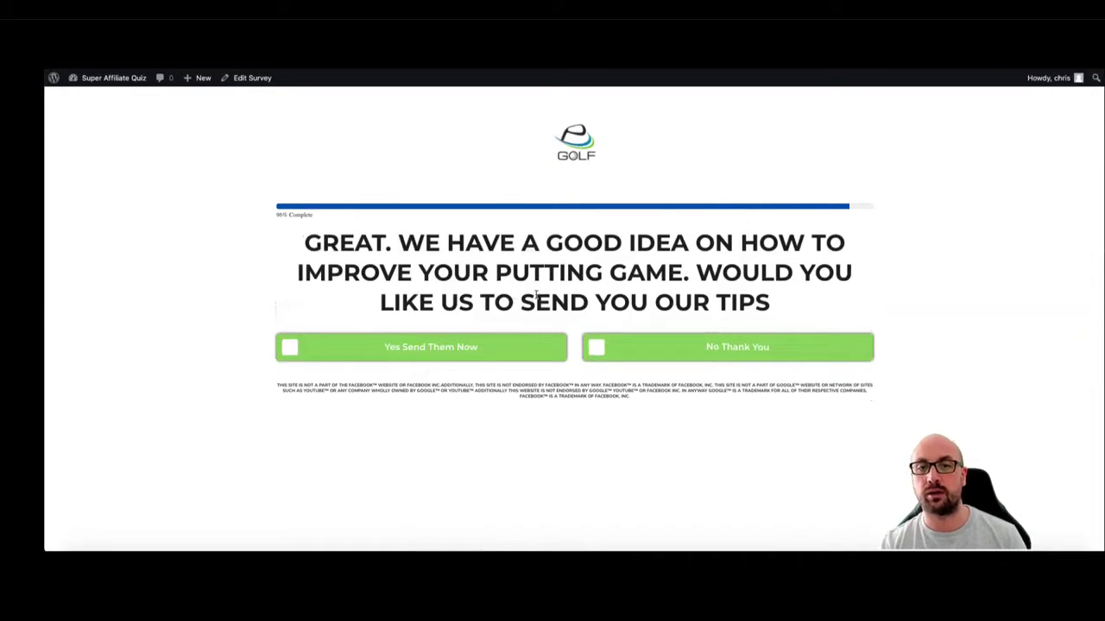
click(450, 349)
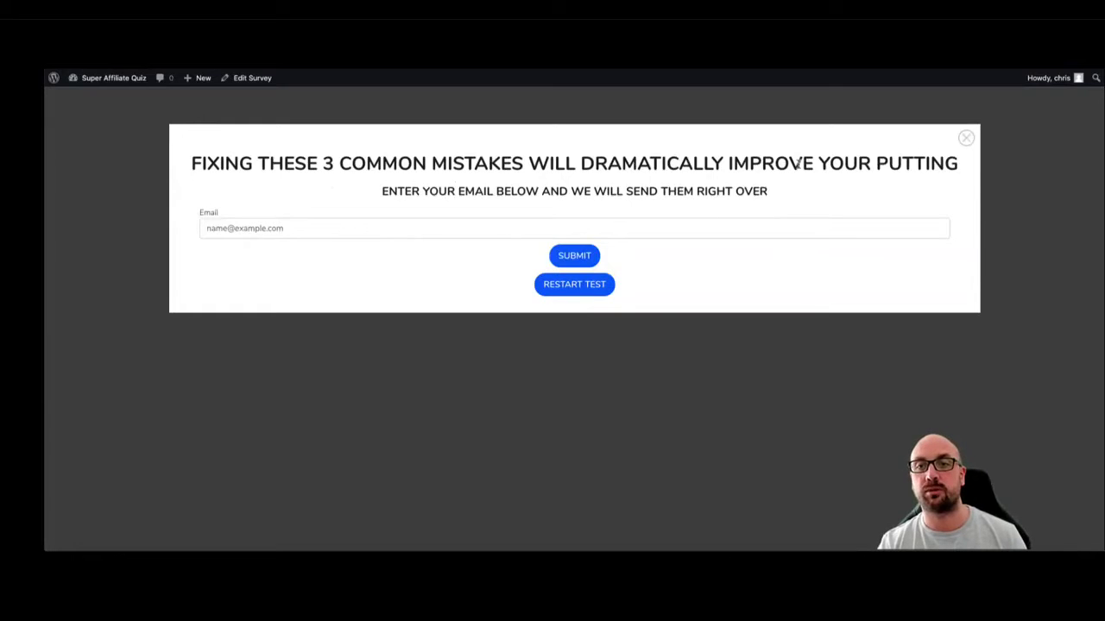
Restart the test and answer it with Right-Hand Swing, Both, Short and Yes Send Them Now
click(600, 289)
click(642, 308)
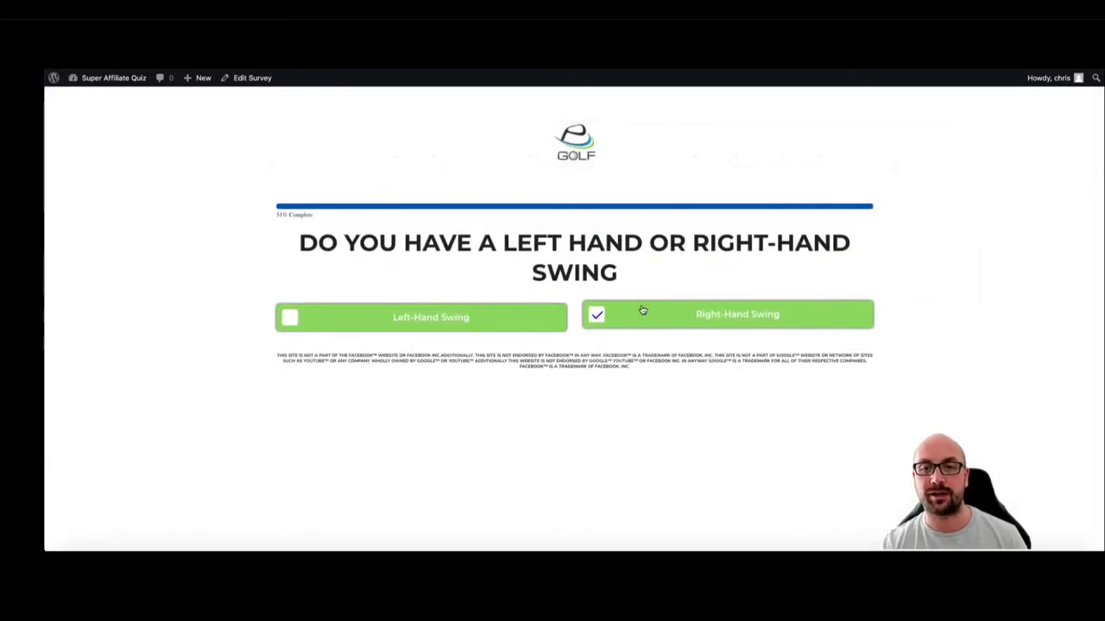
click(535, 363)
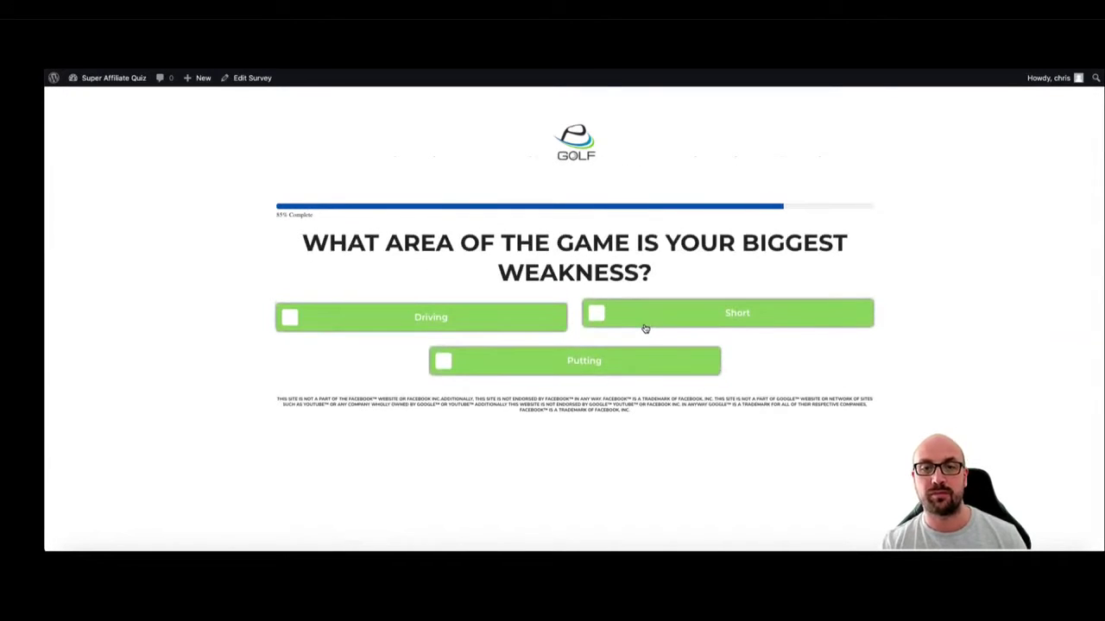
click(646, 325)
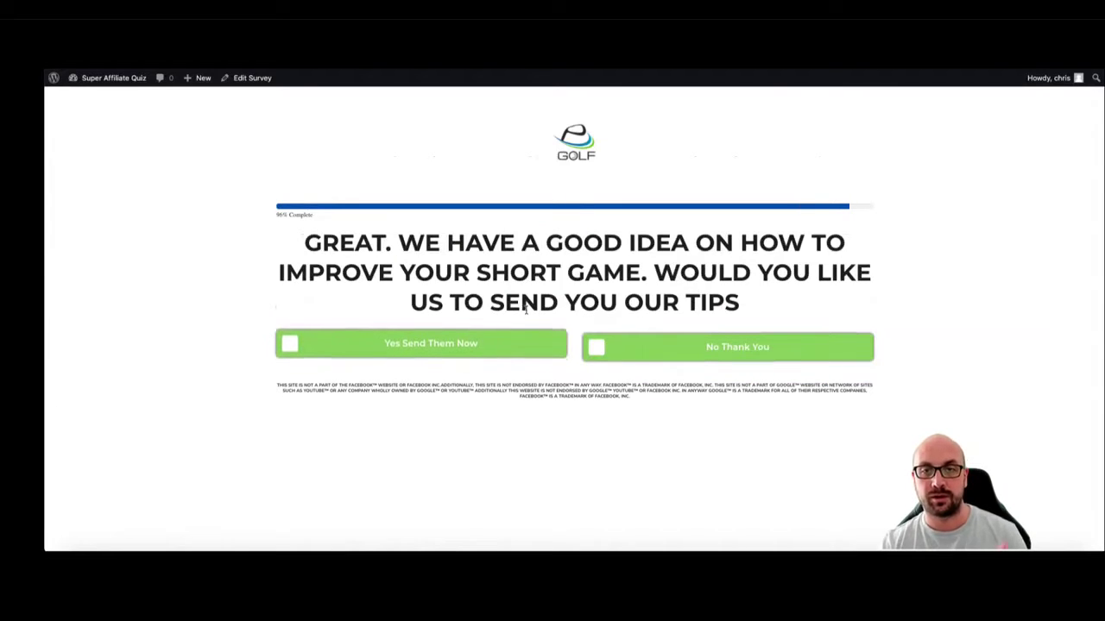
click(419, 360)
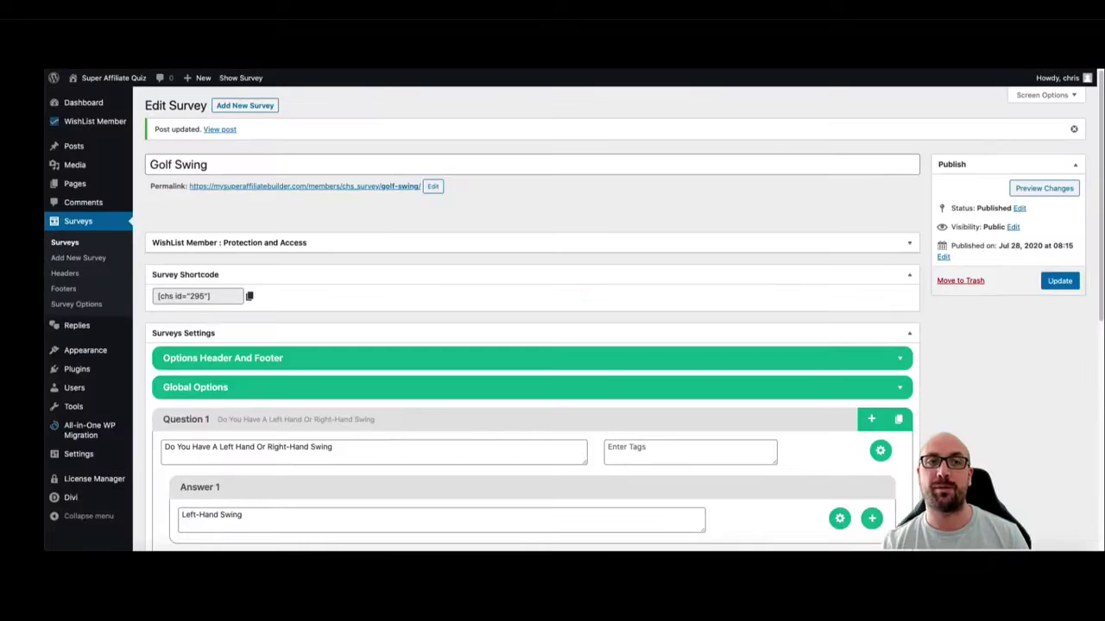
Review the header and footer selected for the Golf Swing survey in its header and footer options
scroll(513, 216, down, 5)
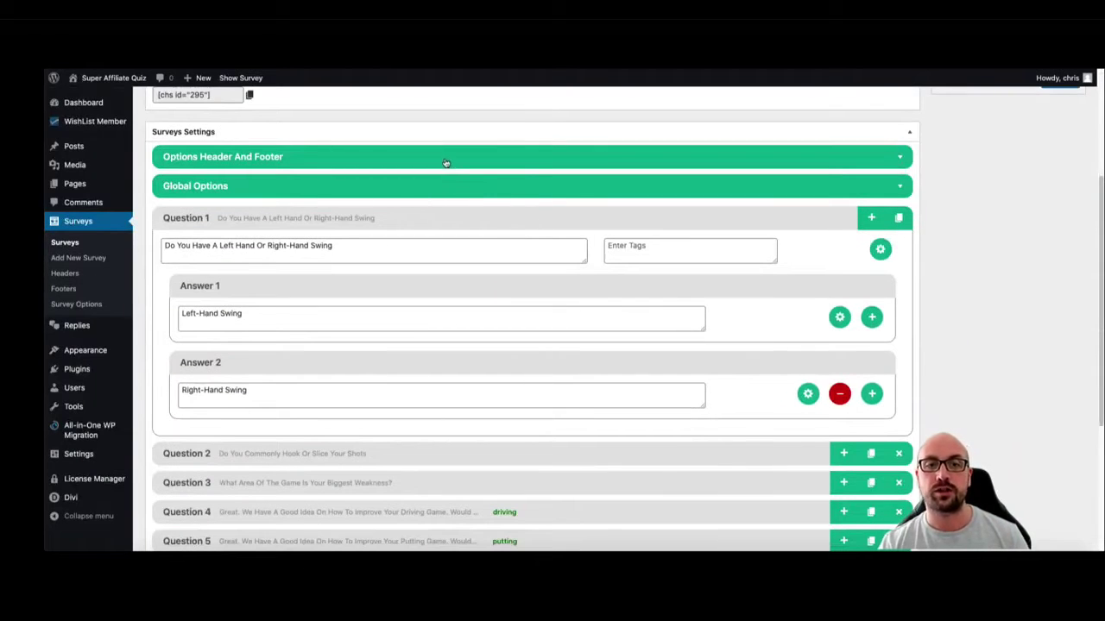
click(446, 162)
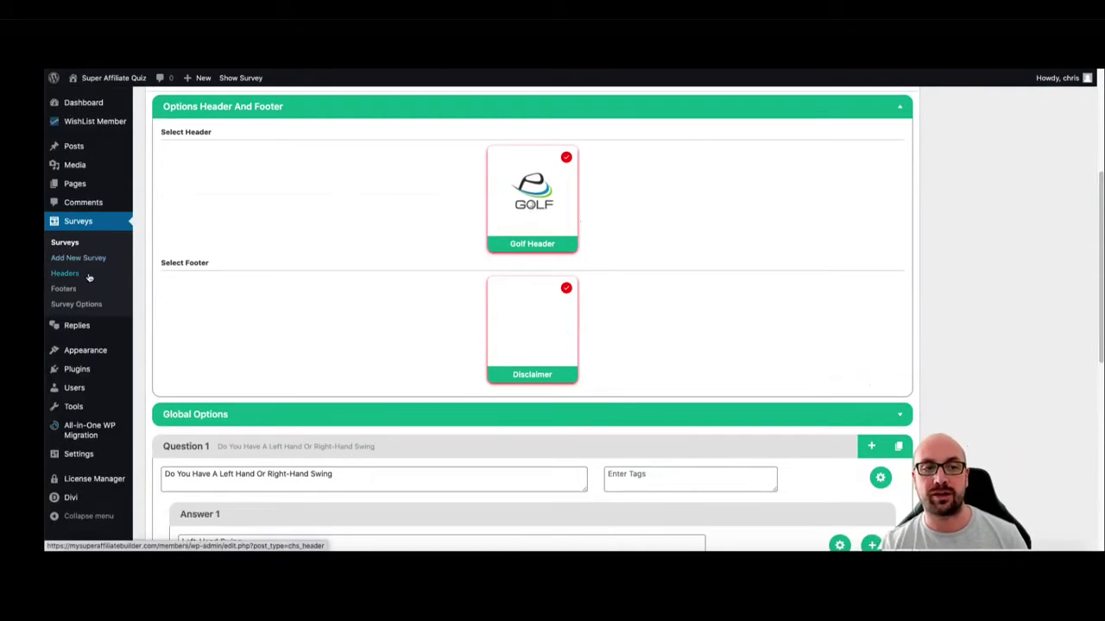
scroll(501, 234, down, 1)
scroll(509, 254, down, 1)
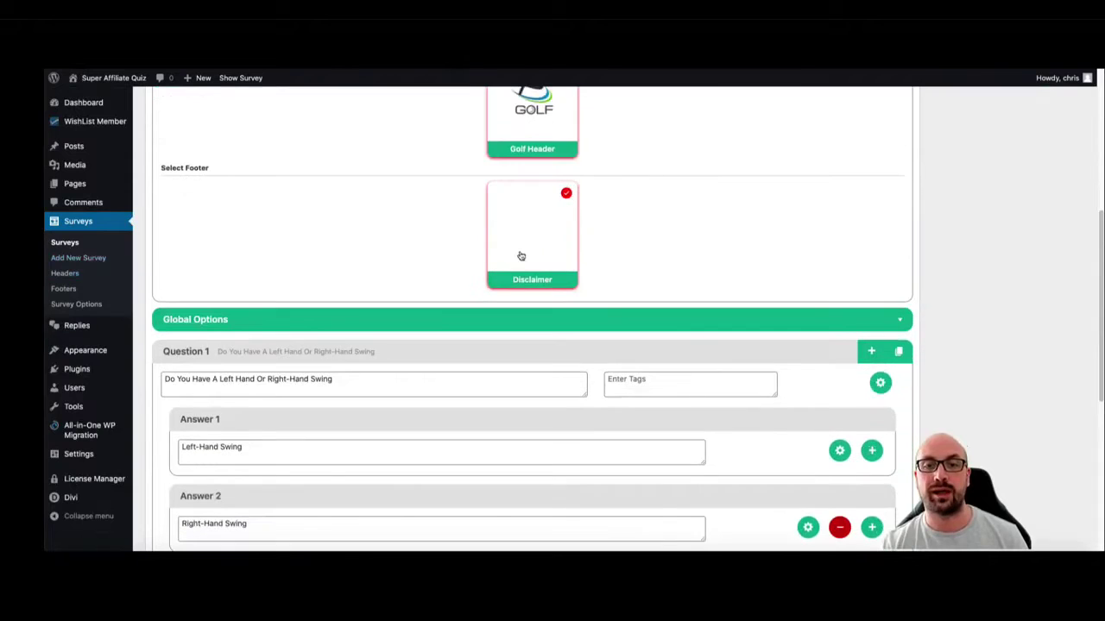
Turn on Hide Header and Hide Footer in the global options, checking both elements in the restarted preview, and update the survey
click(387, 321)
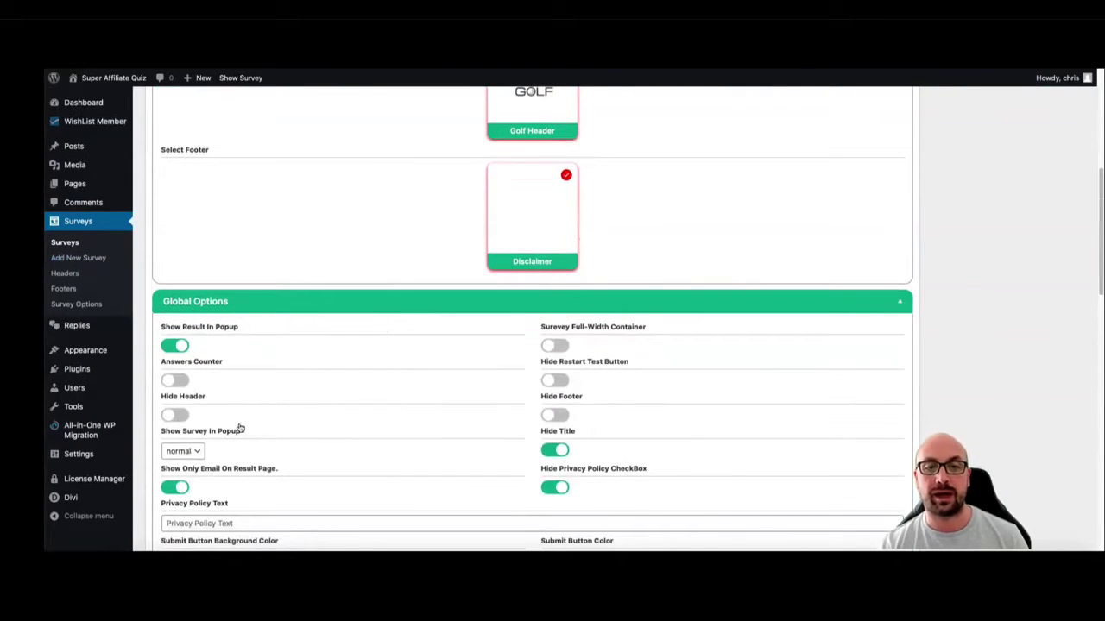
click(186, 416)
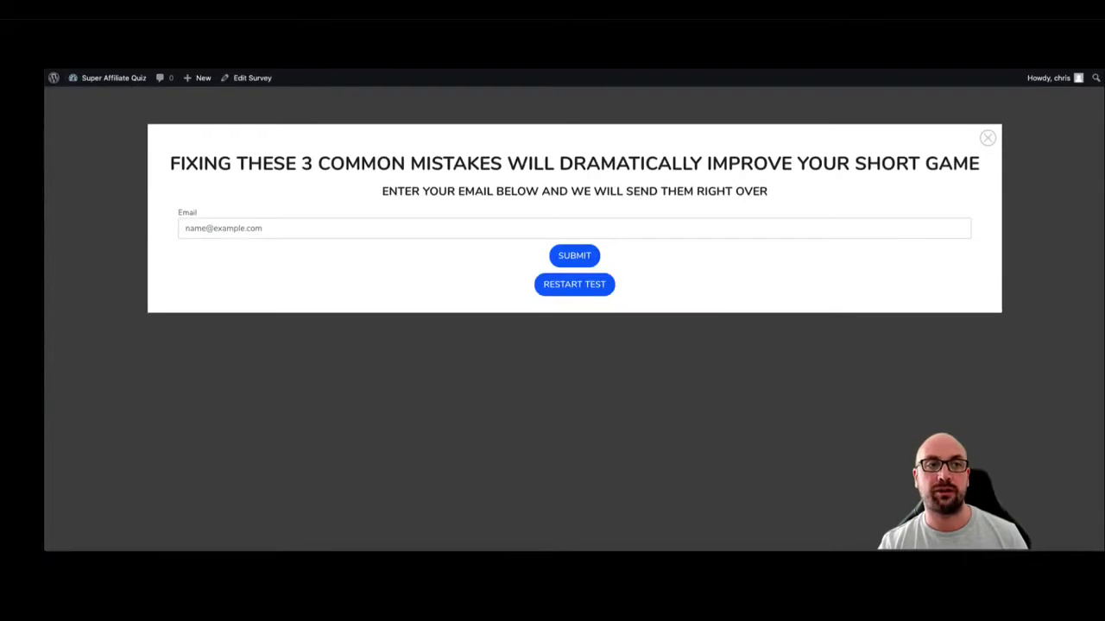
click(546, 288)
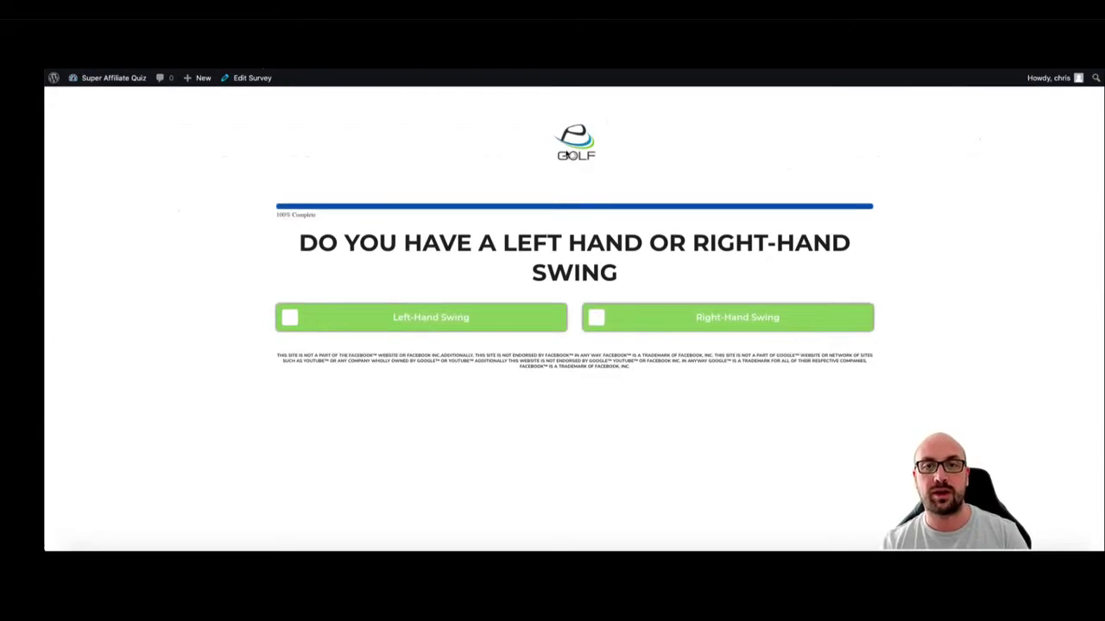
click(252, 77)
click(1059, 281)
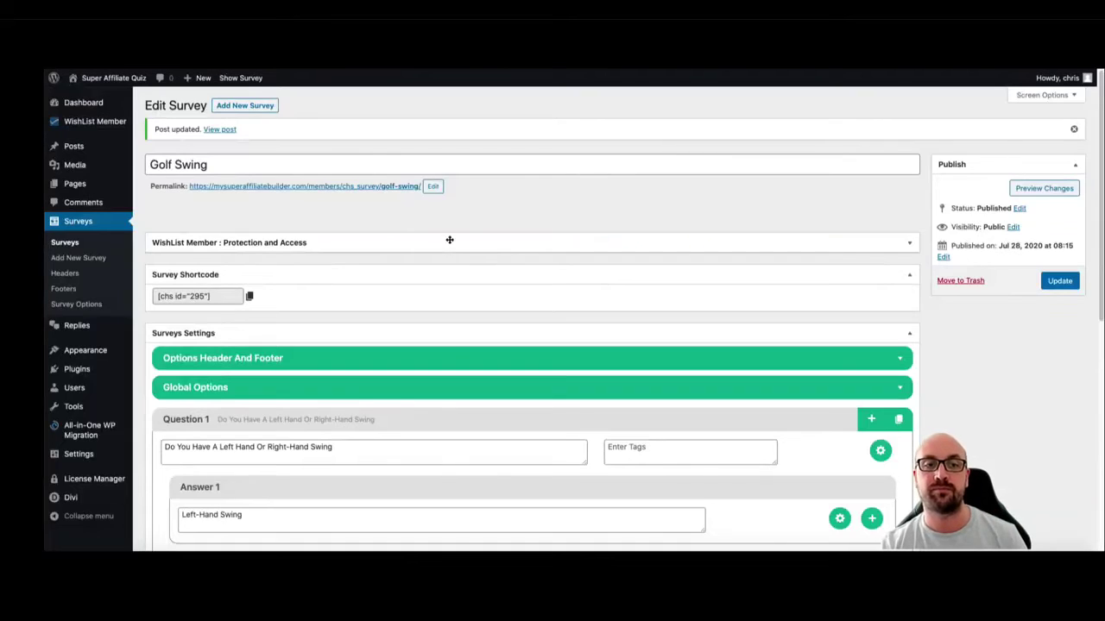
Check the Show Survey In Popup choices in the global options, keeping the setting at normal
scroll(449, 349, down, 1)
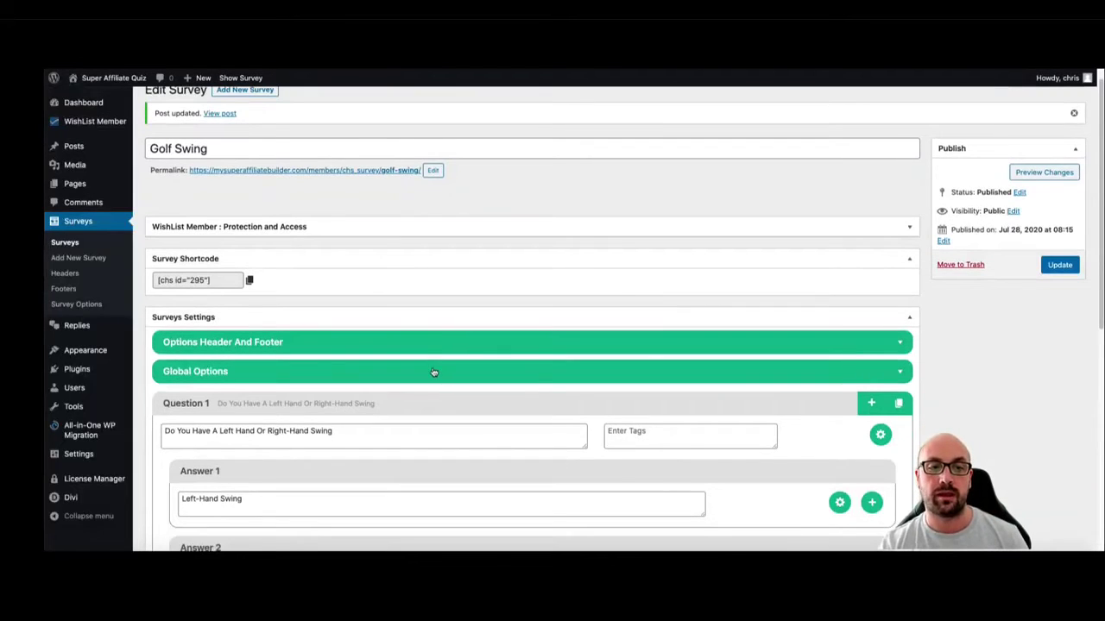
click(435, 370)
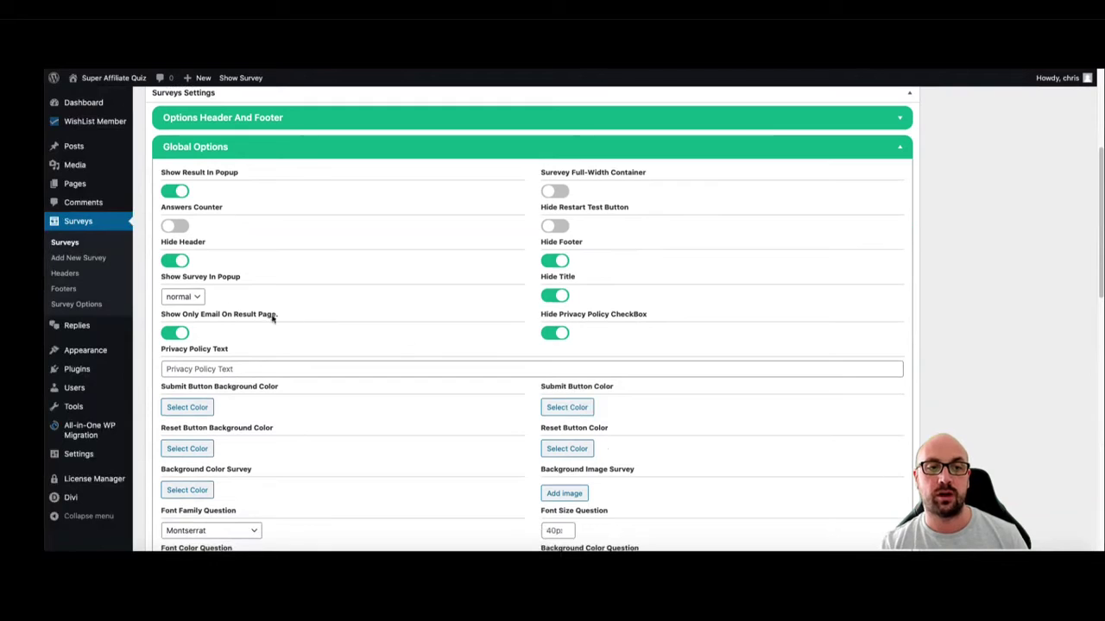
click(195, 296)
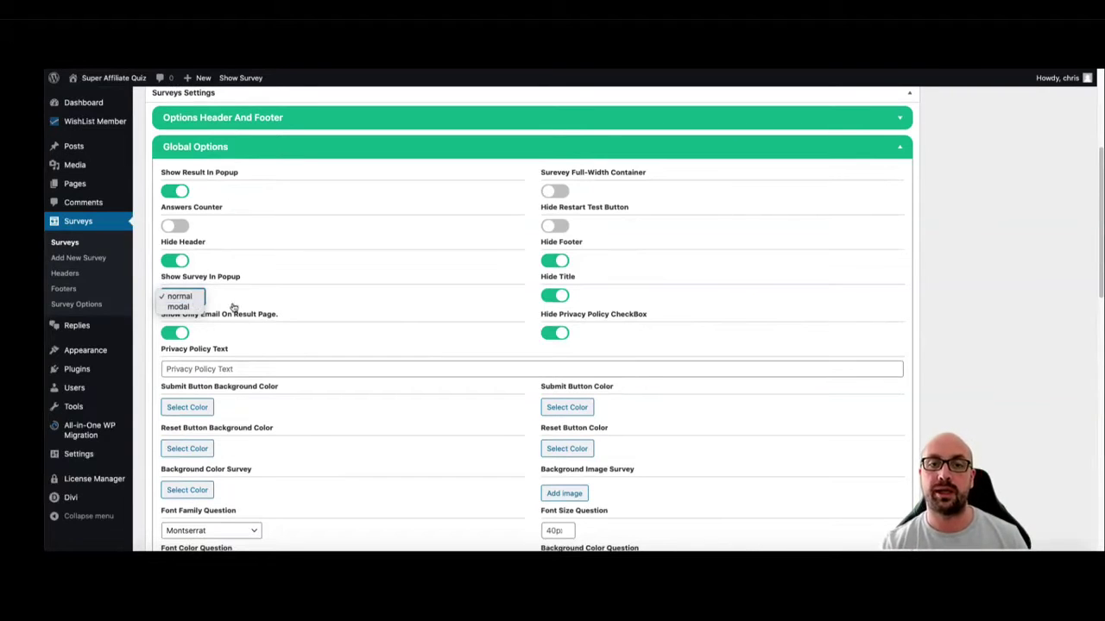
click(358, 309)
Review the button, background, font and answer styling settings in the global options, and browse the Font Family Question choices, keeping Montserrat
scroll(364, 309, down, 4)
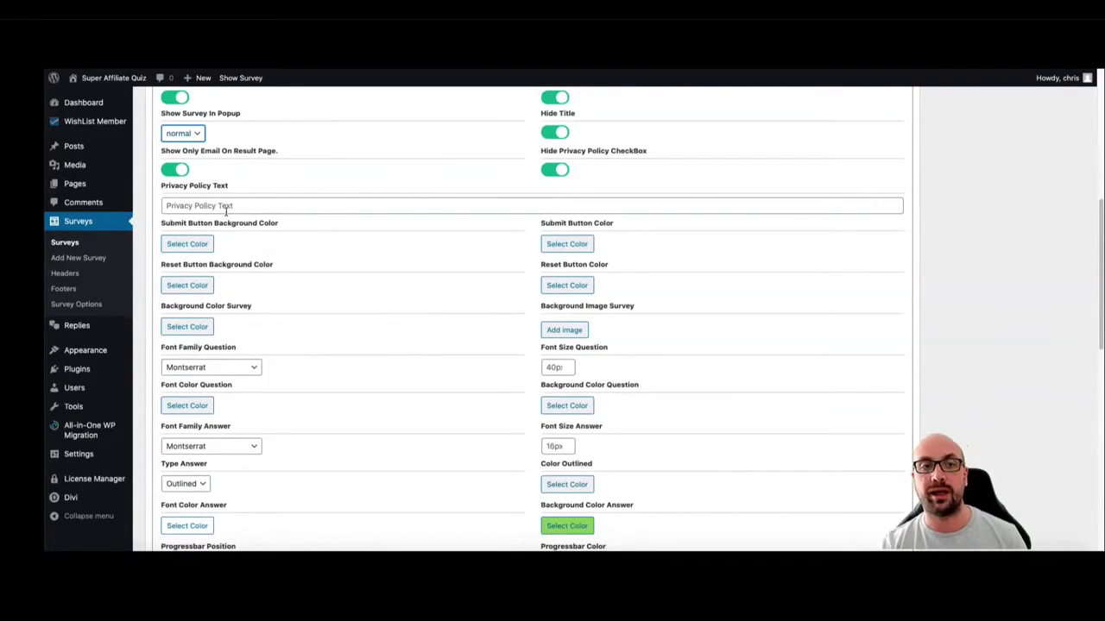
scroll(197, 207, down, 1)
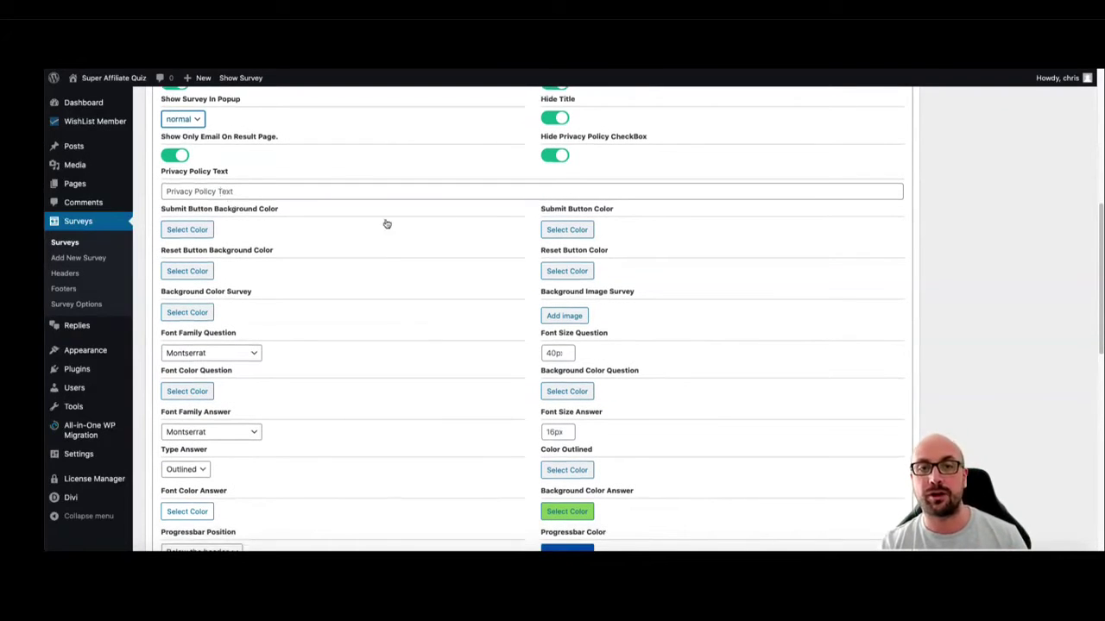
scroll(552, 215, down, 1)
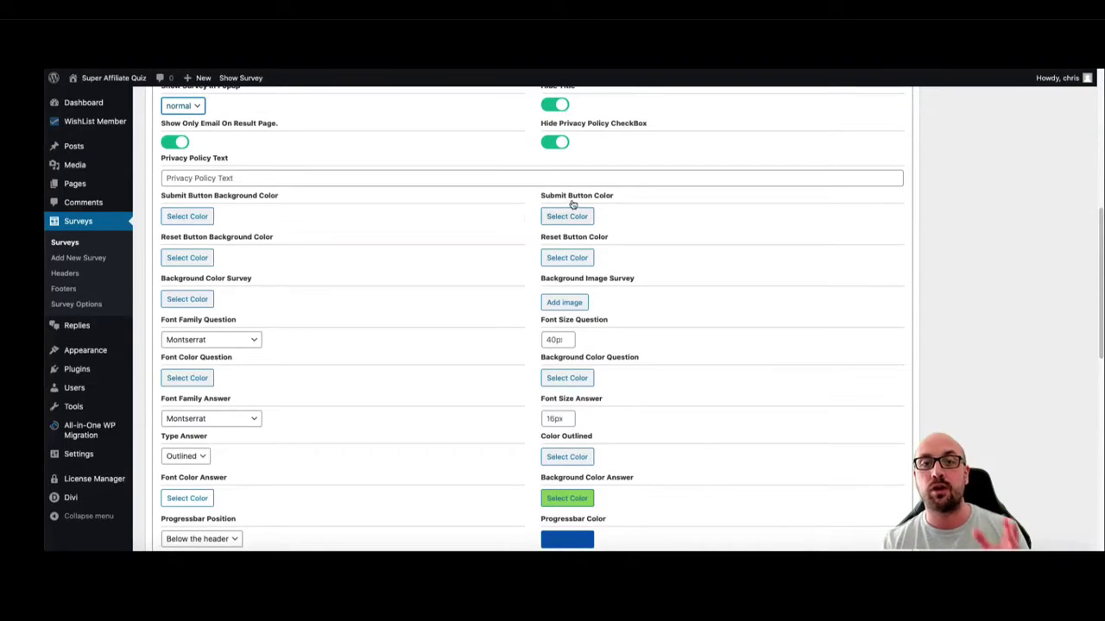
scroll(497, 231, down, 1)
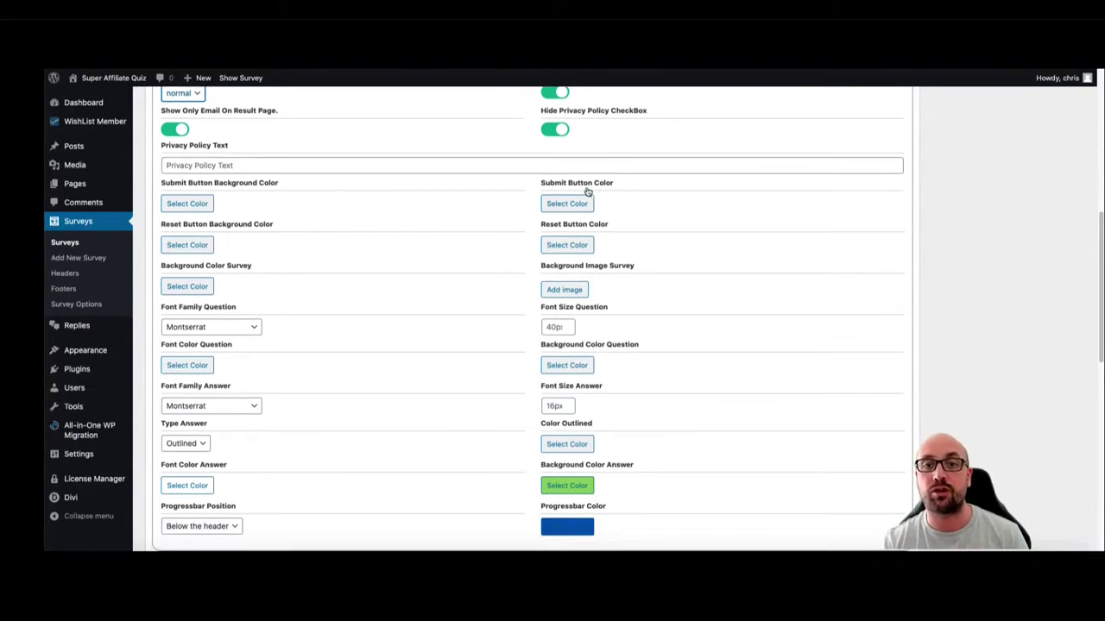
scroll(505, 219, down, 1)
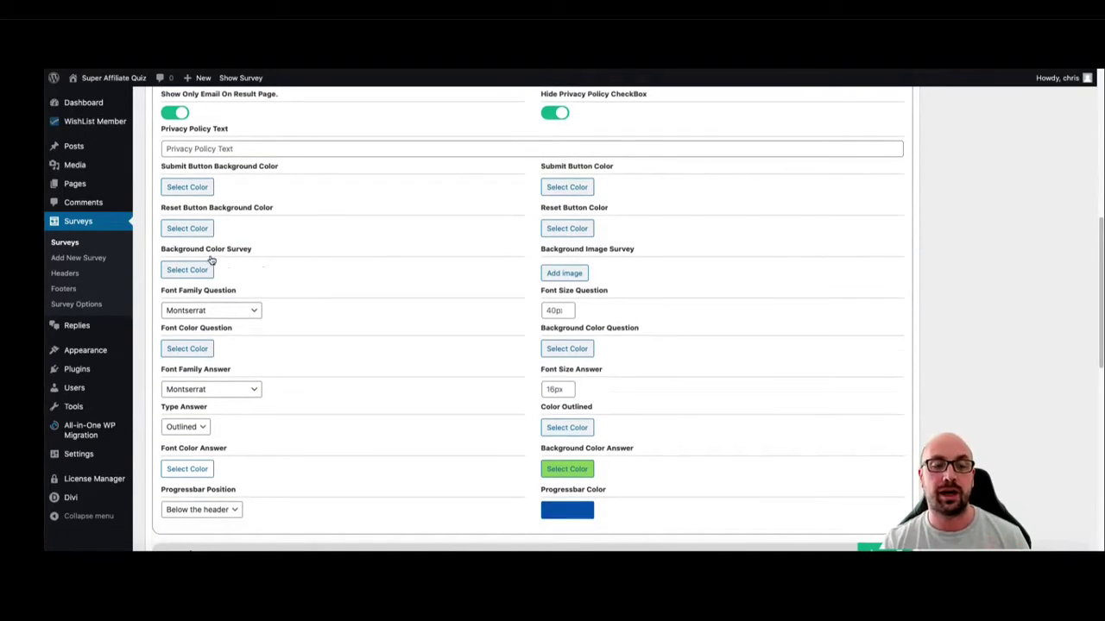
scroll(574, 261, down, 1)
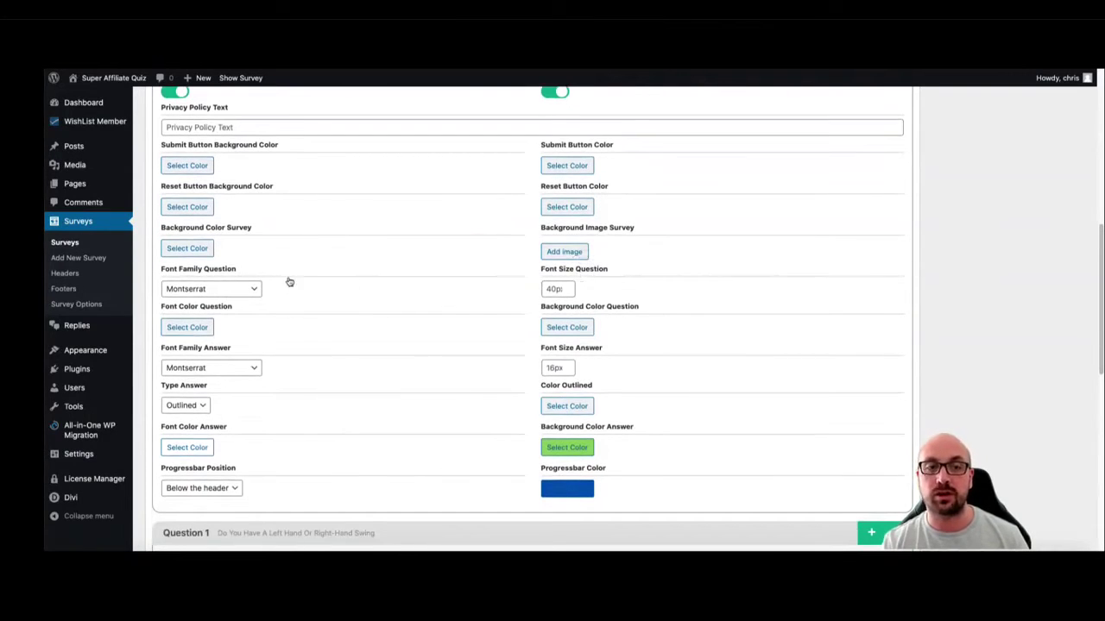
click(220, 287)
scroll(211, 380, down, 3)
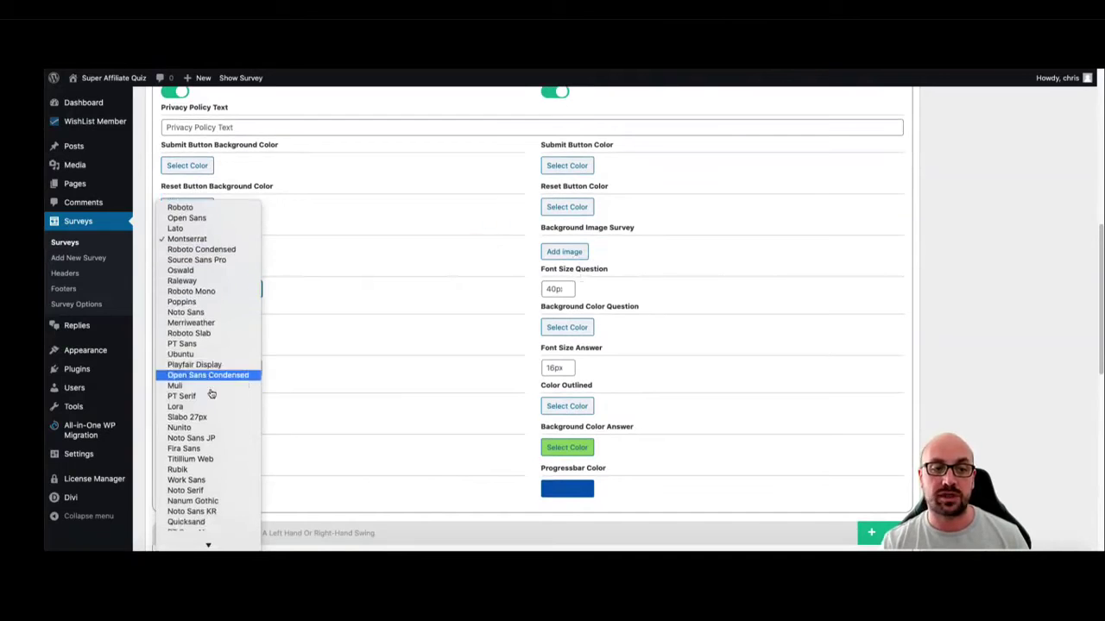
scroll(210, 389, down, 5)
scroll(210, 389, up, 3)
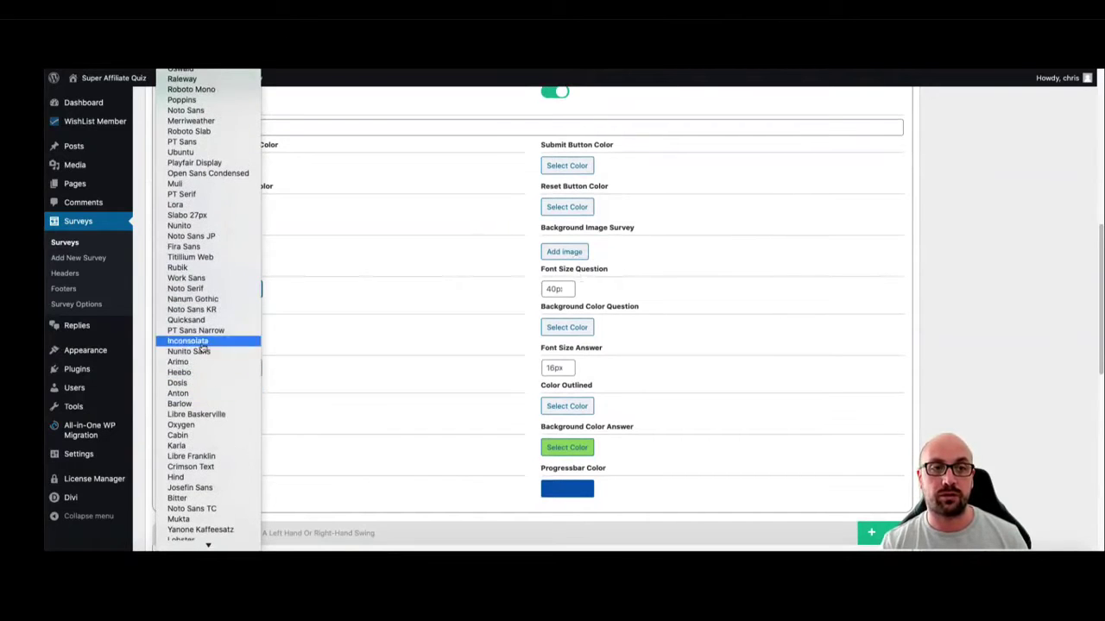
click(346, 299)
Set Background Color Answer to the preset red #dd3333 in the global options and update the survey
scroll(310, 302, down, 2)
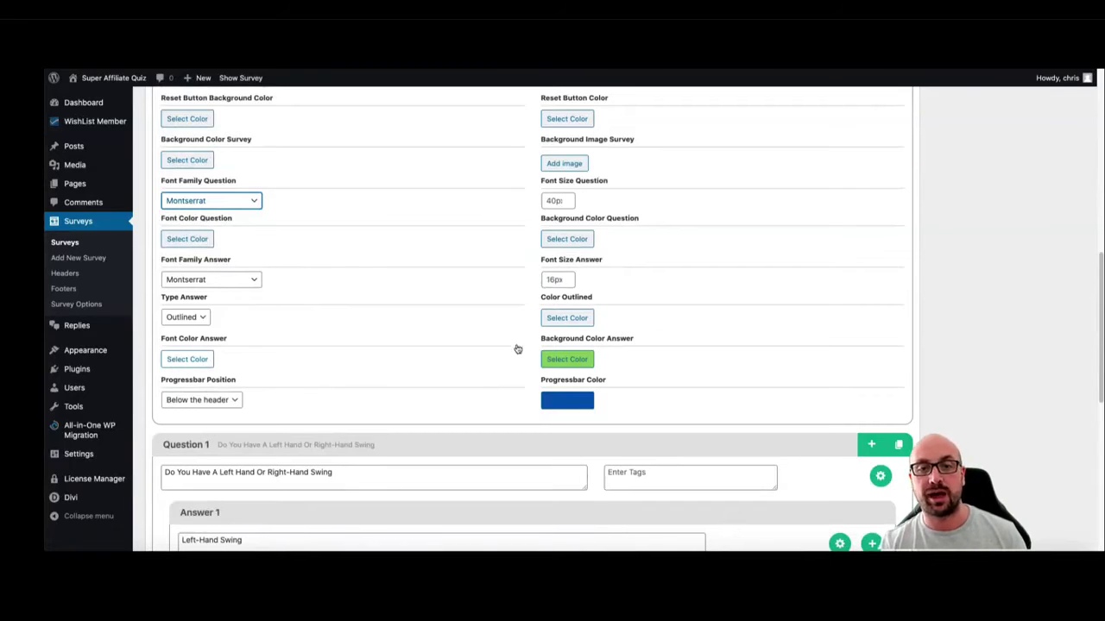
click(584, 365)
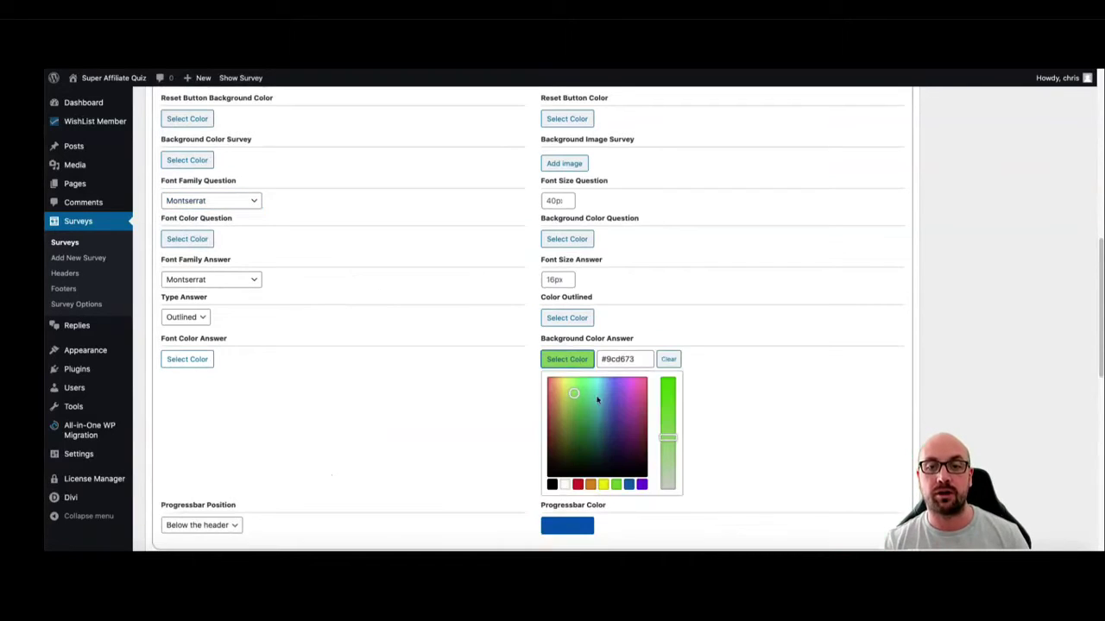
click(579, 485)
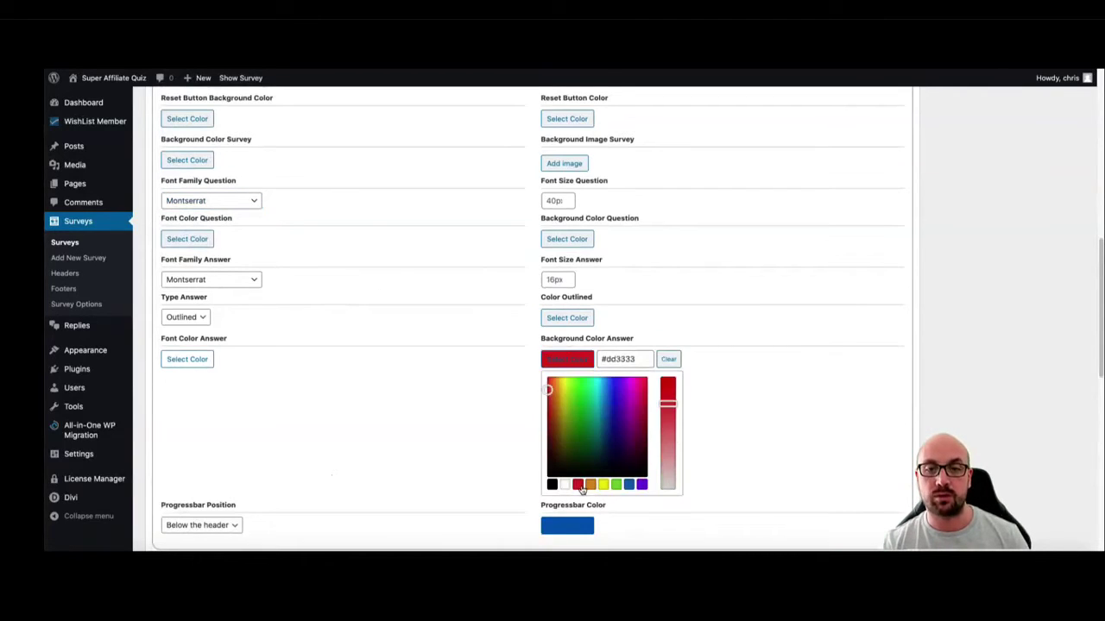
click(782, 388)
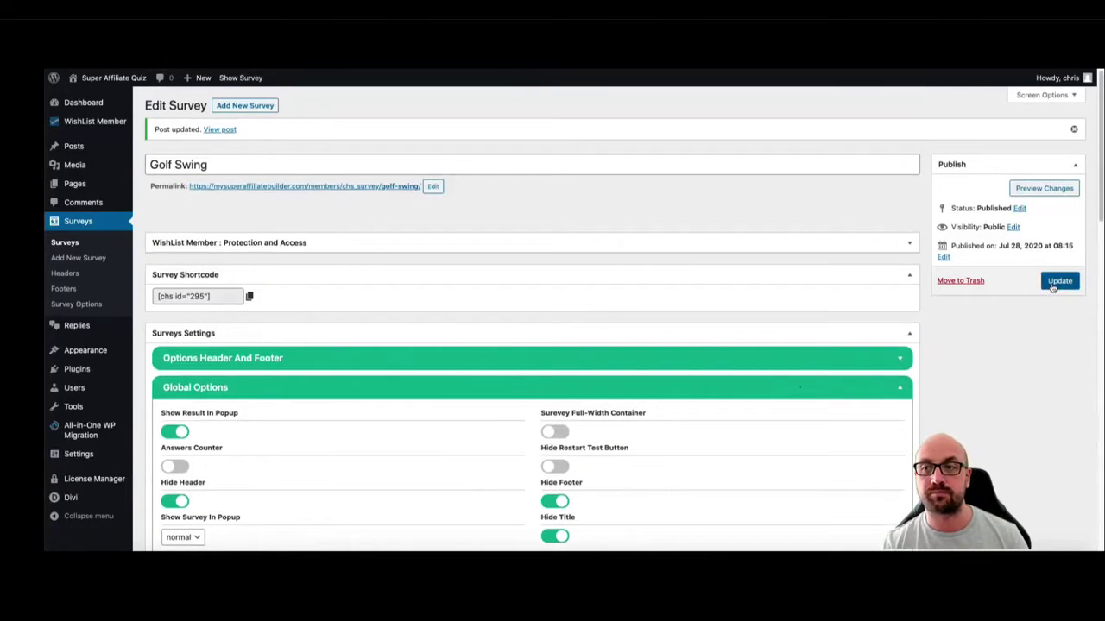
click(1059, 281)
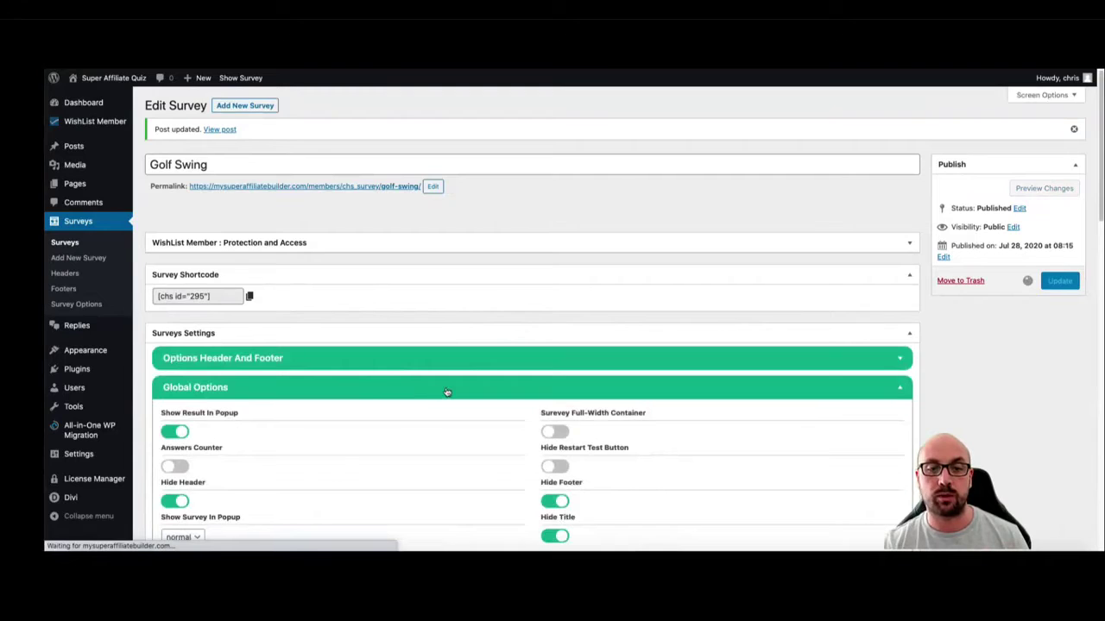
Reopen the global options and set the Progressbar Color to bright green
scroll(446, 392, down, 3)
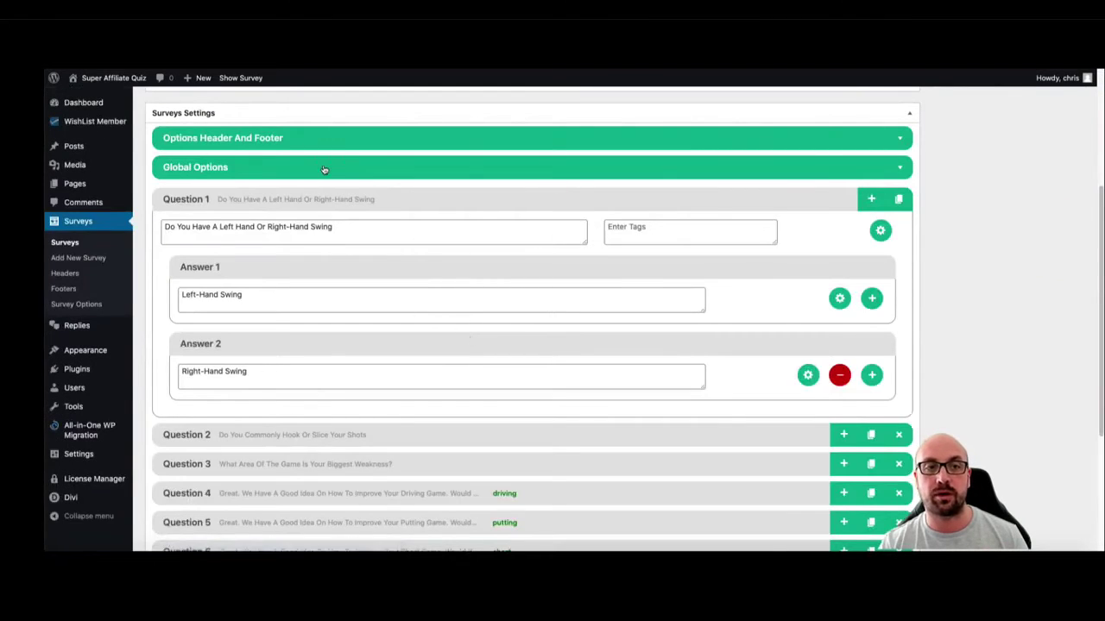
click(320, 168)
scroll(535, 311, down, 6)
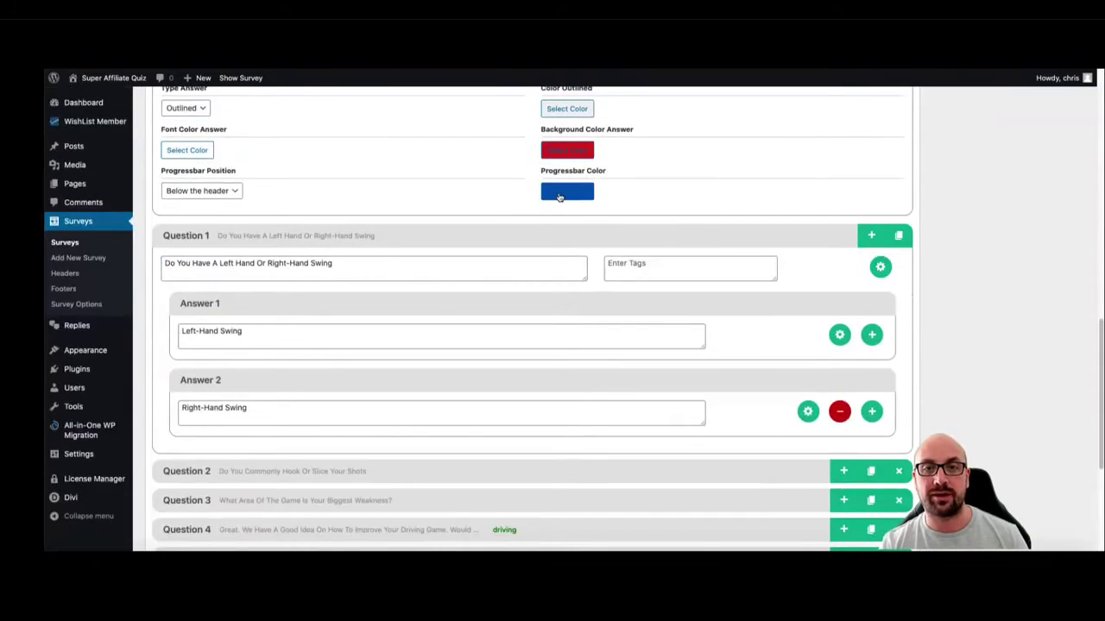
click(561, 197)
mouse_move(578, 261)
mouse_down()
mouse_move(563, 219)
mouse_move(577, 218)
mouse_up()
click(725, 245)
Update the survey and answer the first question with Left-Hand Swing in the refreshed preview to check the new colours
scroll(949, 249, up, 20)
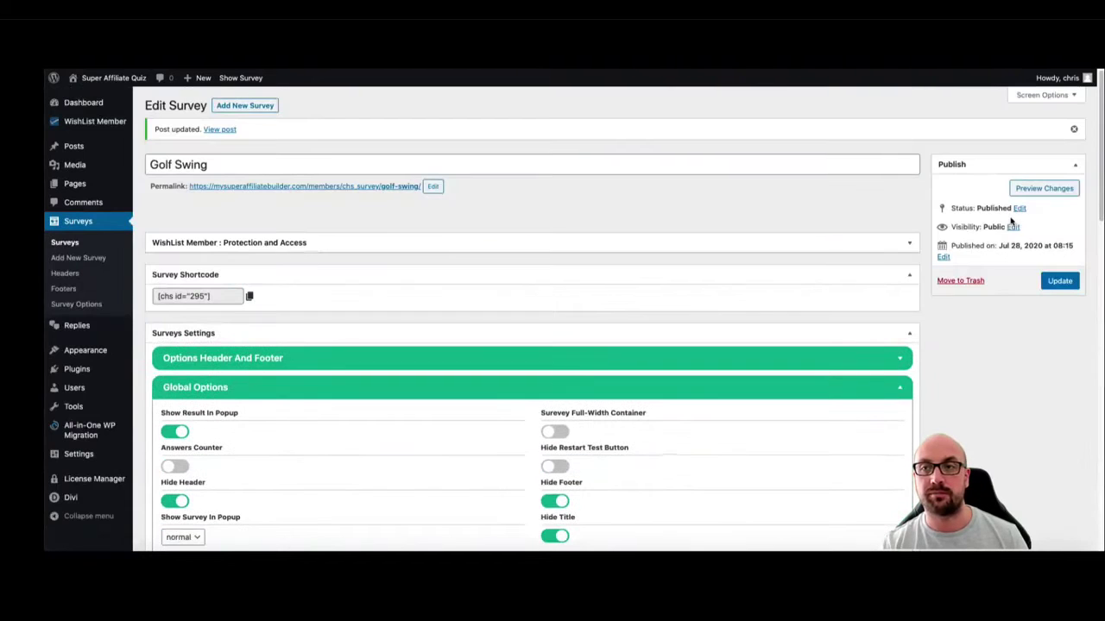
click(1055, 282)
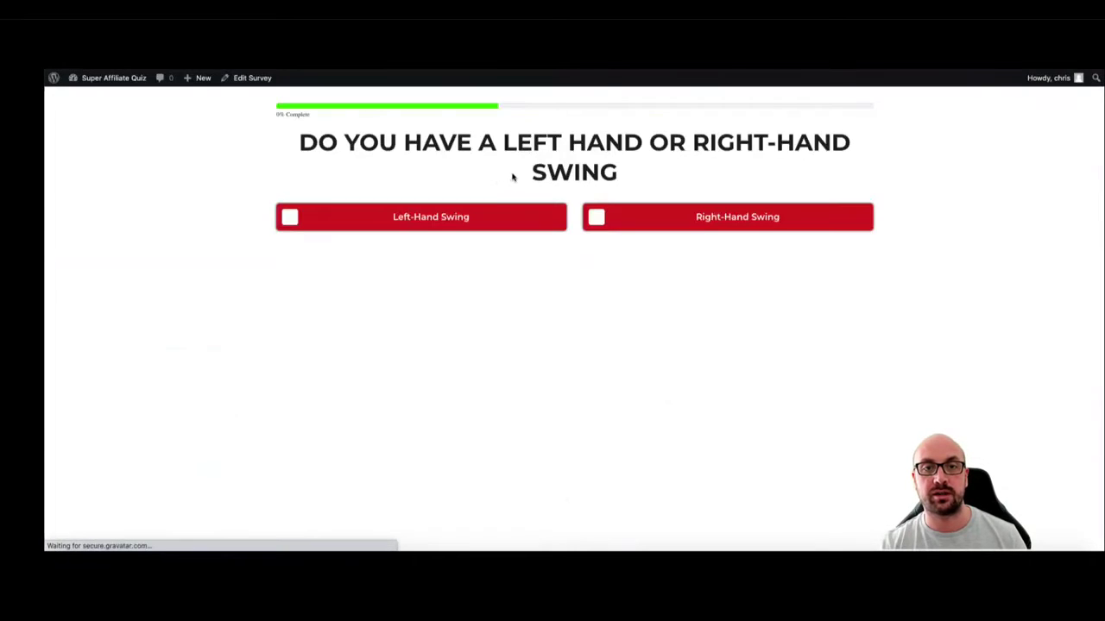
click(470, 227)
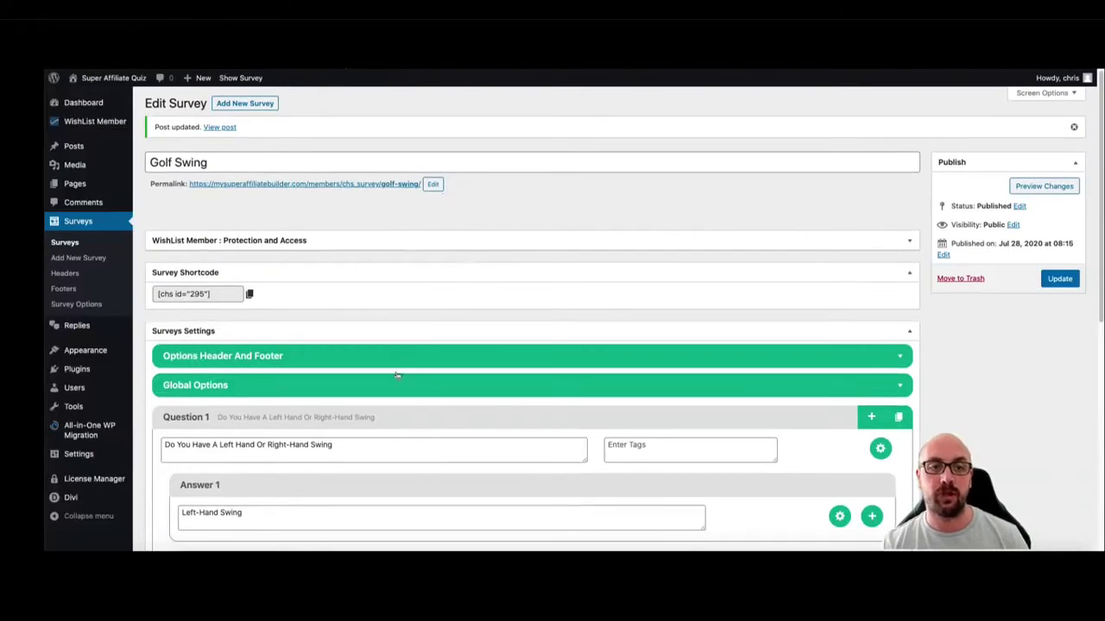
Check the Progressbar Position choices in the global options, keeping Below the header
click(395, 390)
scroll(414, 347, down, 10)
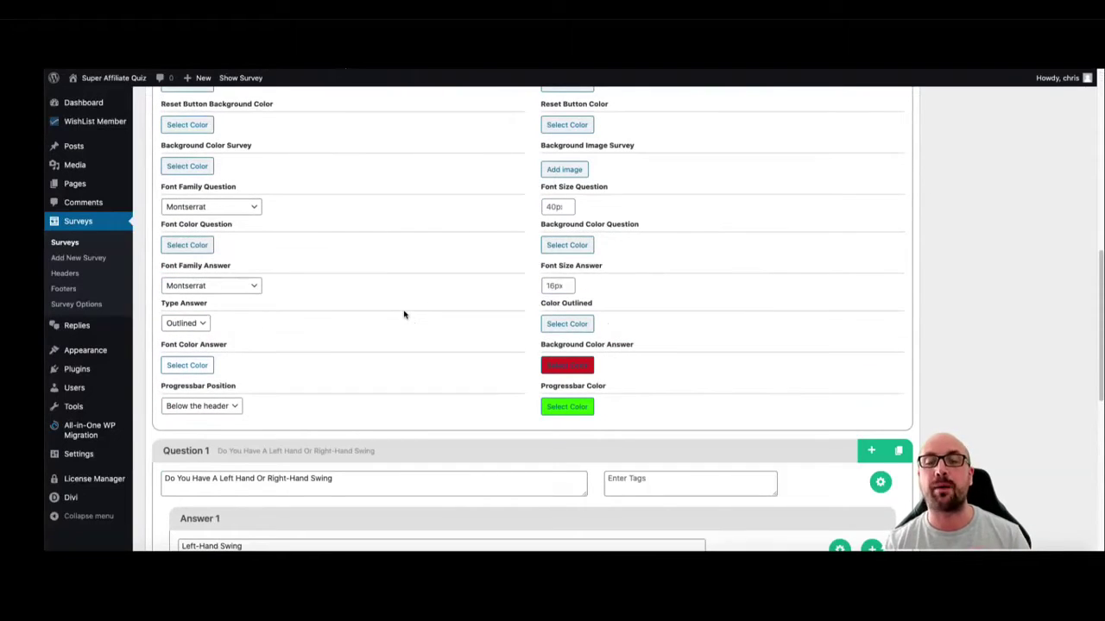
click(231, 406)
click(226, 406)
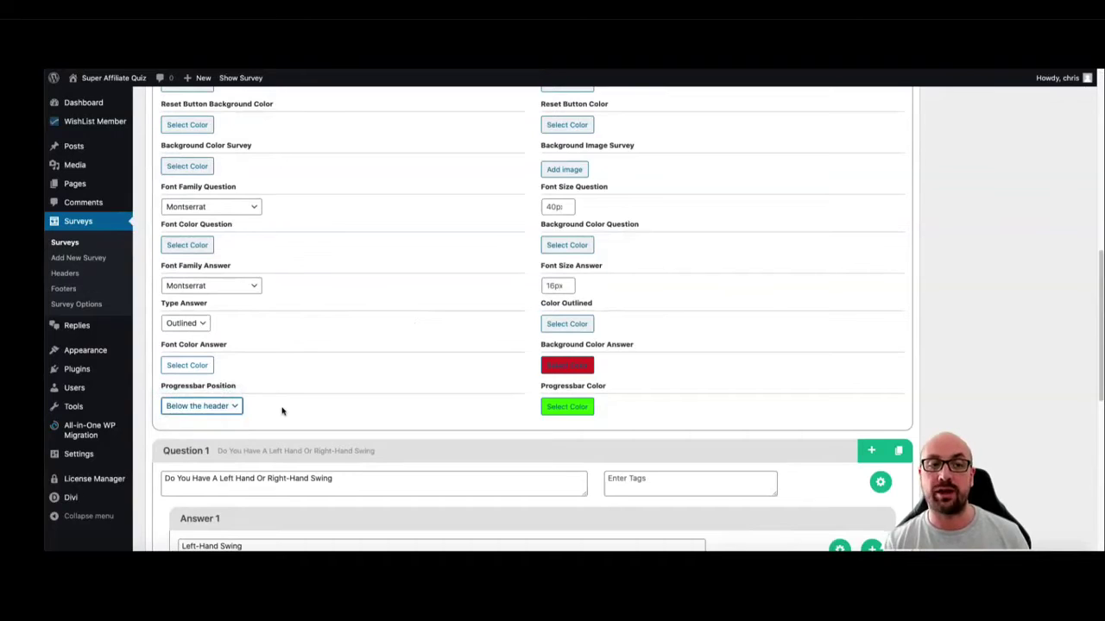
click(207, 407)
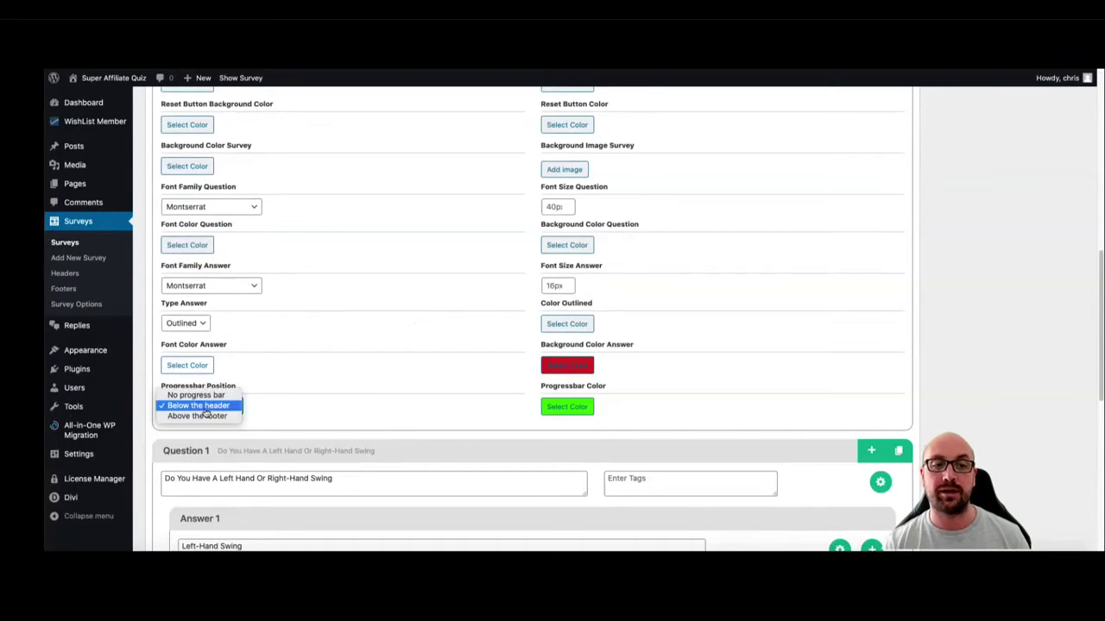
click(206, 406)
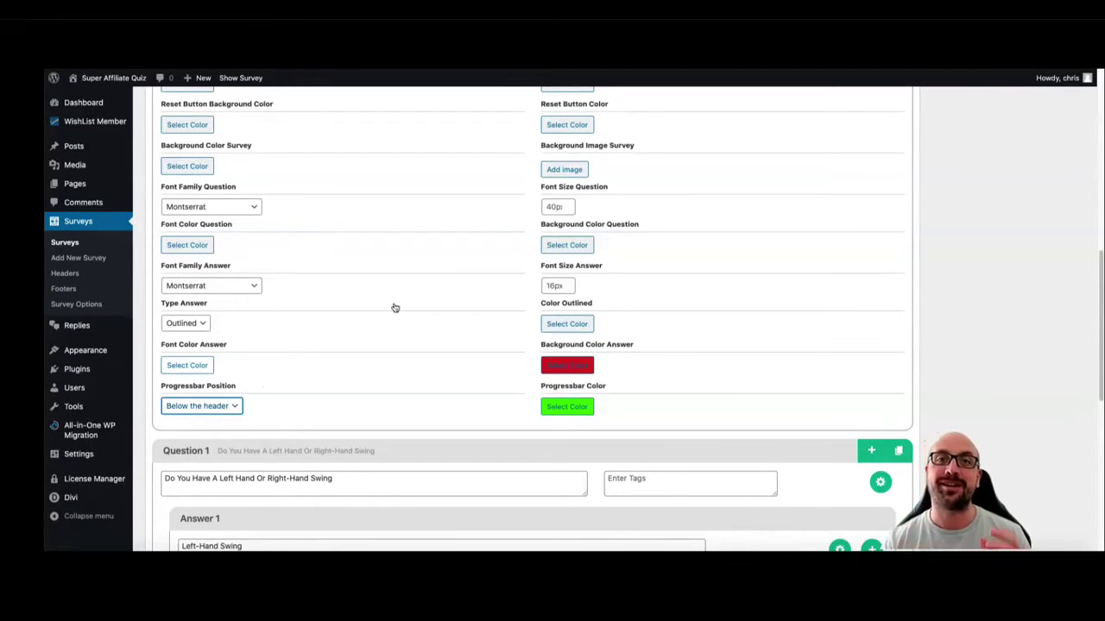
Collapse the global options and view the question list, reopening Question 1 to show its answers
scroll(522, 285, down, 3)
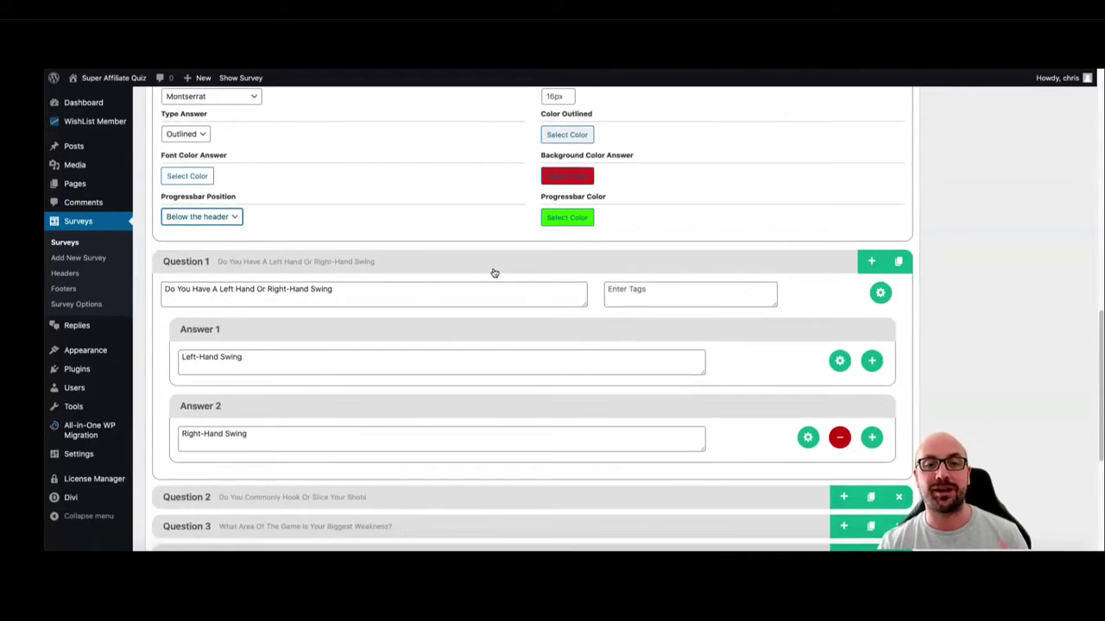
scroll(509, 272, down, 1)
scroll(446, 218, up, 10)
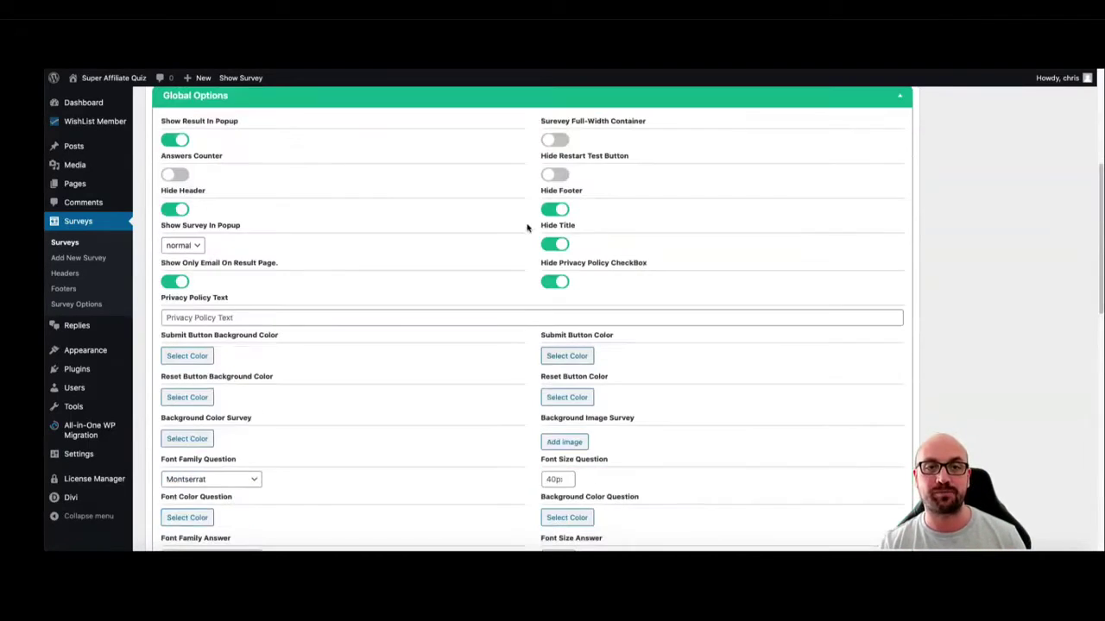
click(362, 99)
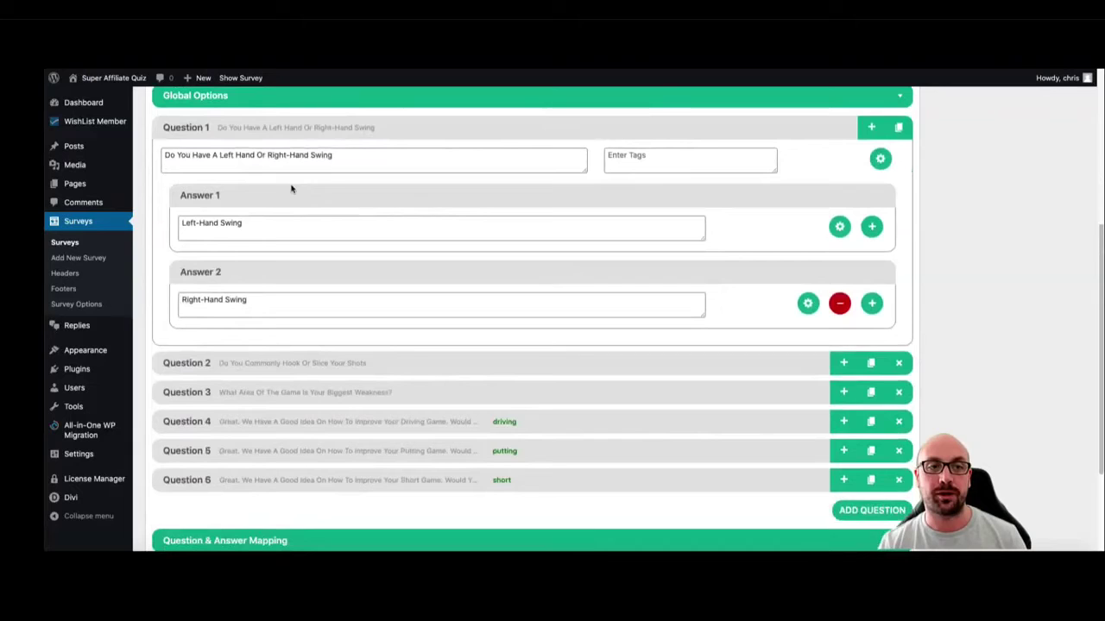
click(331, 136)
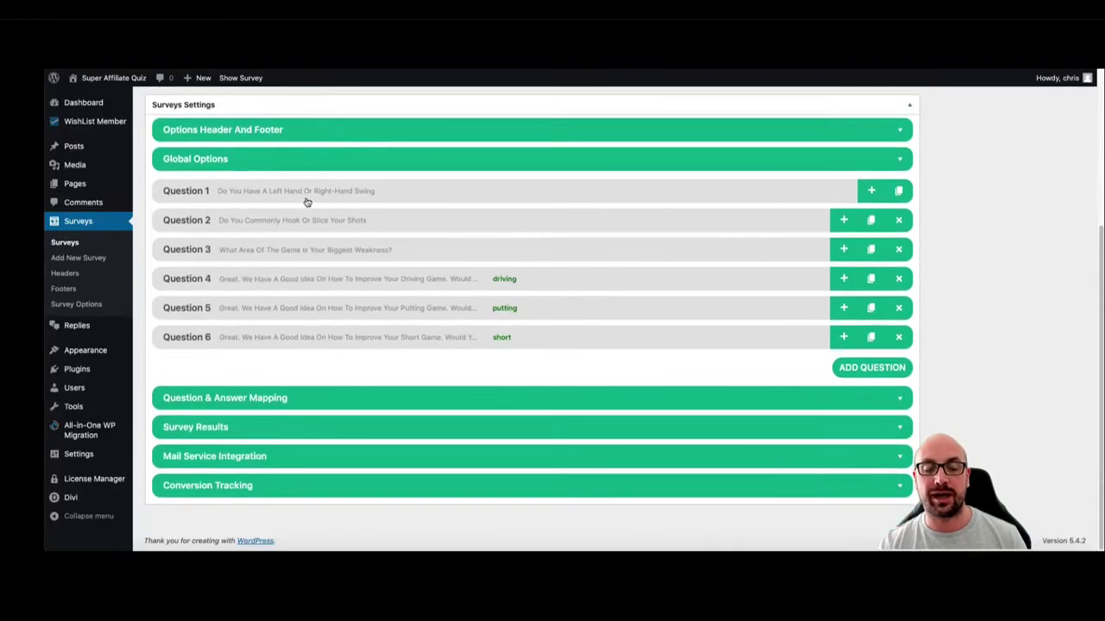
click(354, 197)
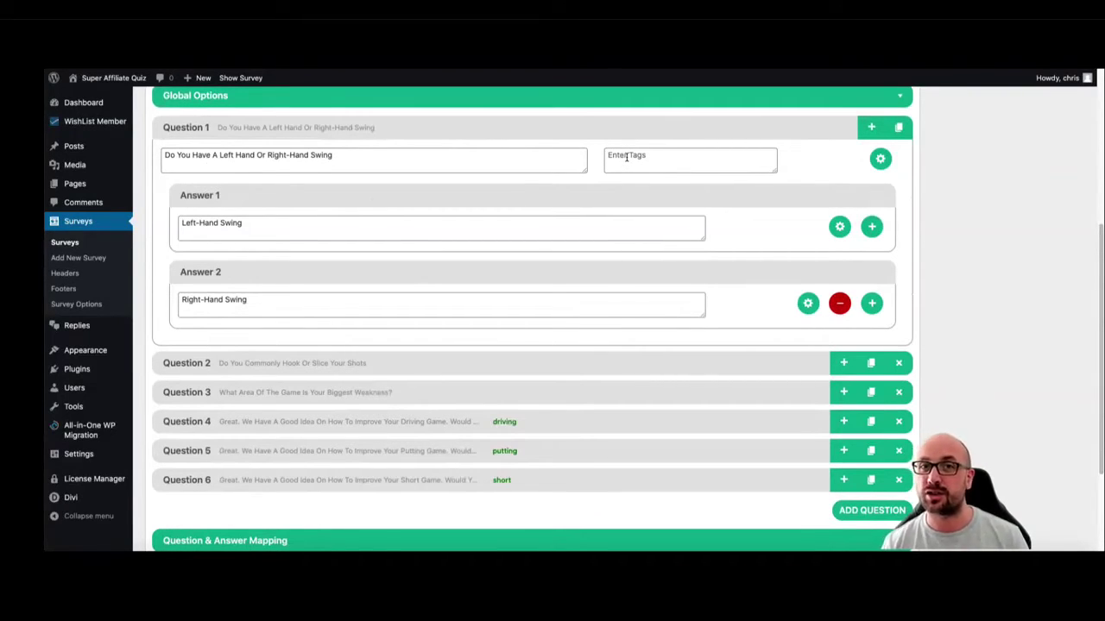
Add the media library photo of the golfer in a blue shirt to the Left-Hand Swing answer of Question 1
click(839, 227)
scroll(240, 449, down, 1)
click(216, 451)
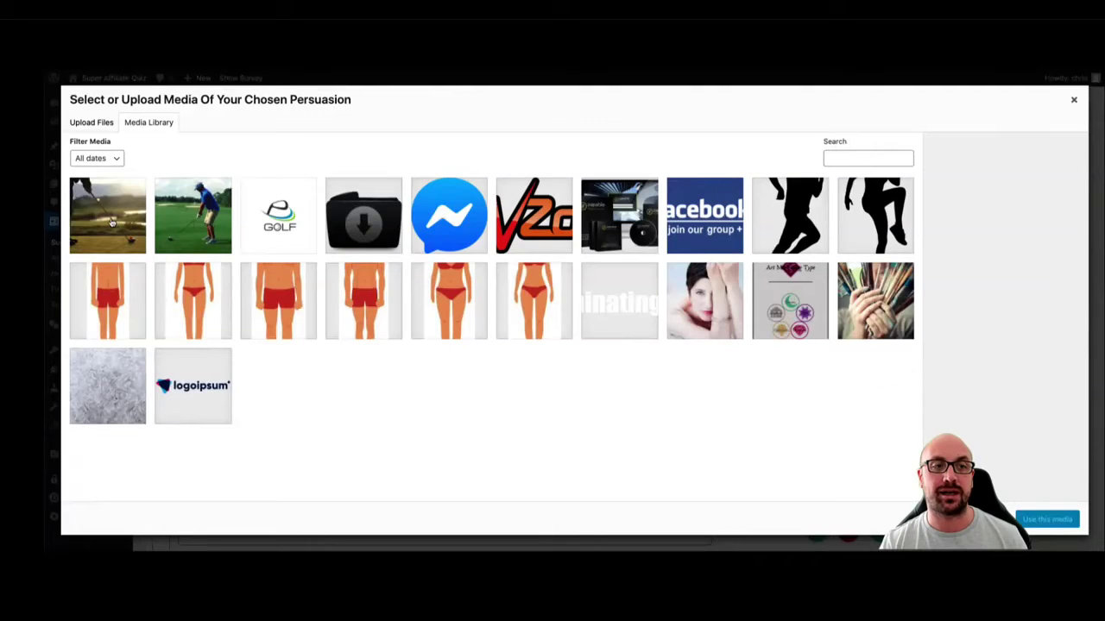
click(205, 228)
click(1047, 519)
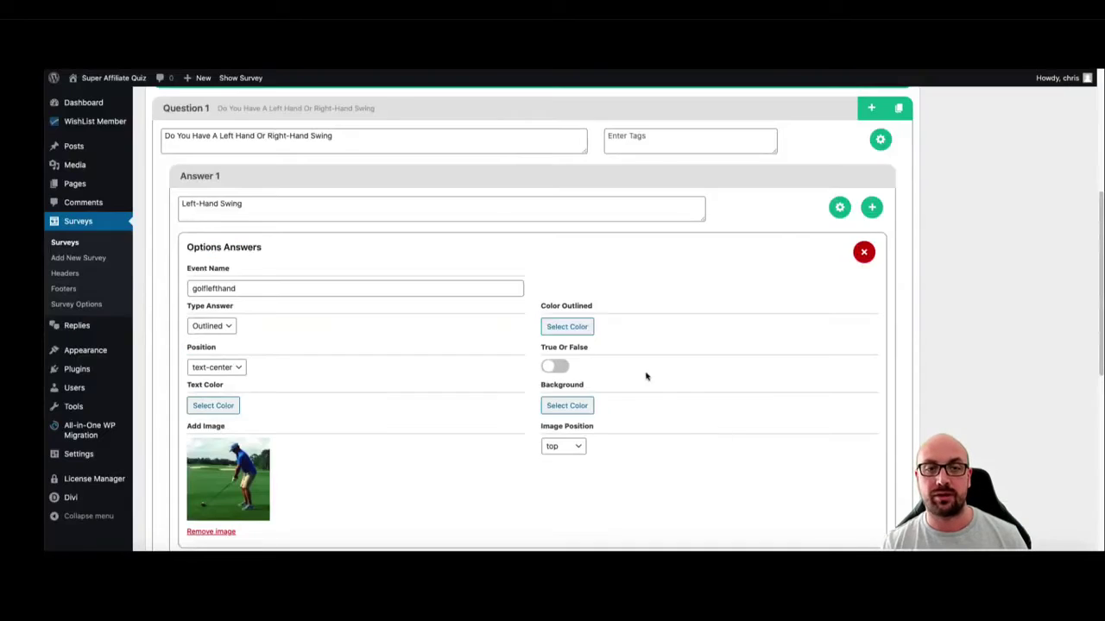
Add the image canstockphoto4002842-1.jpg from the media library to the Right-Hand Swing answer of Question 1
scroll(679, 372, down, 3)
click(798, 411)
scroll(604, 388, down, 3)
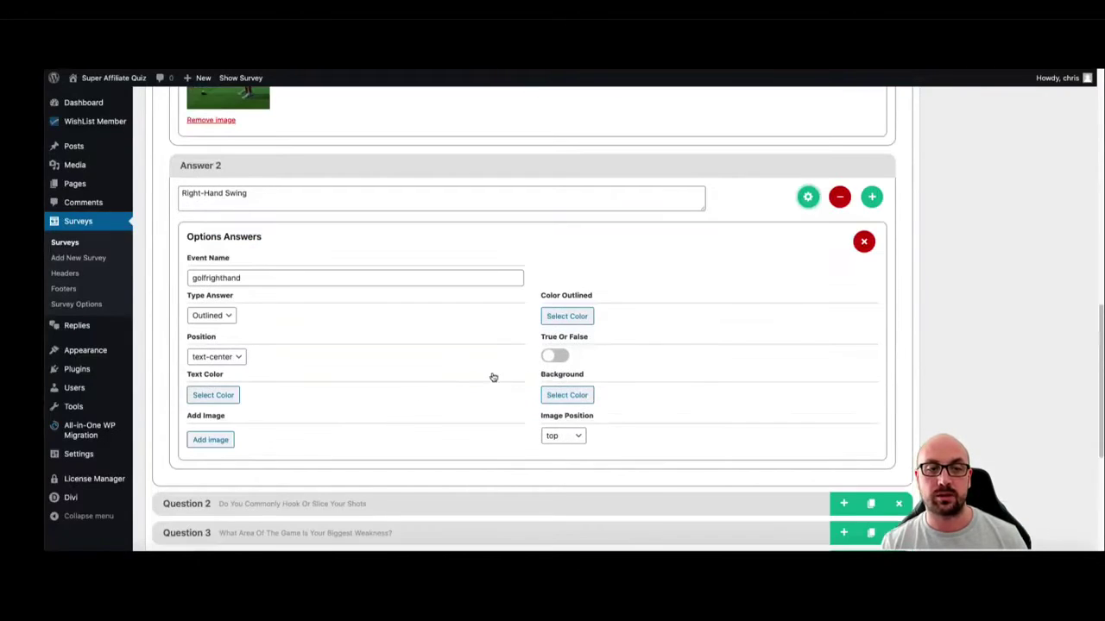
click(212, 440)
click(87, 224)
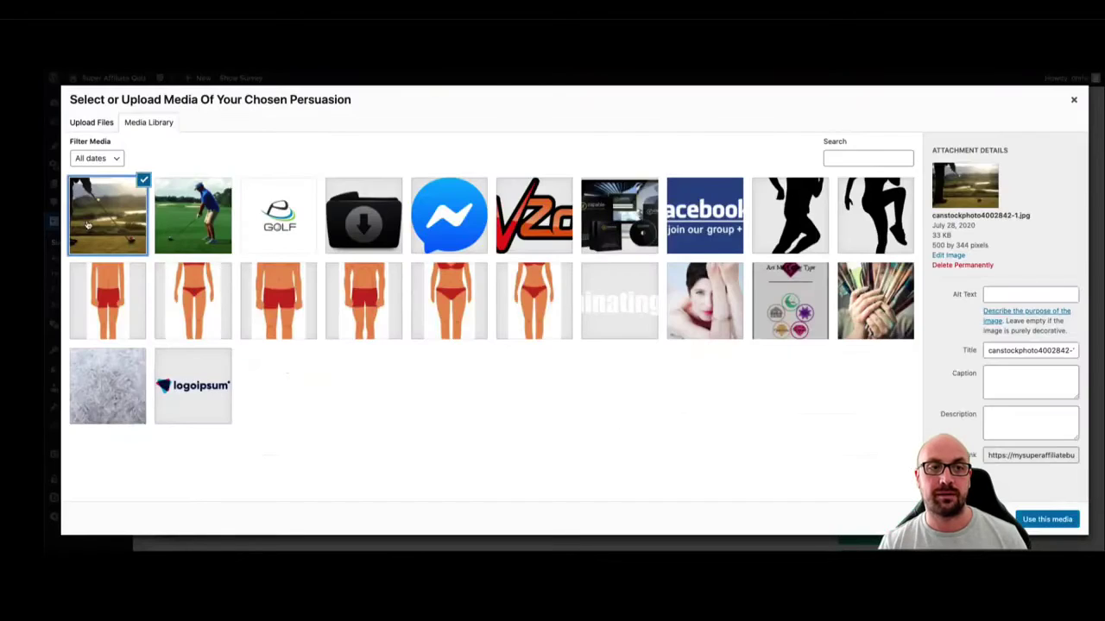
click(1047, 518)
Update the survey, reload its preview to check both answer images, and return to the survey editor
scroll(671, 352, up, 1)
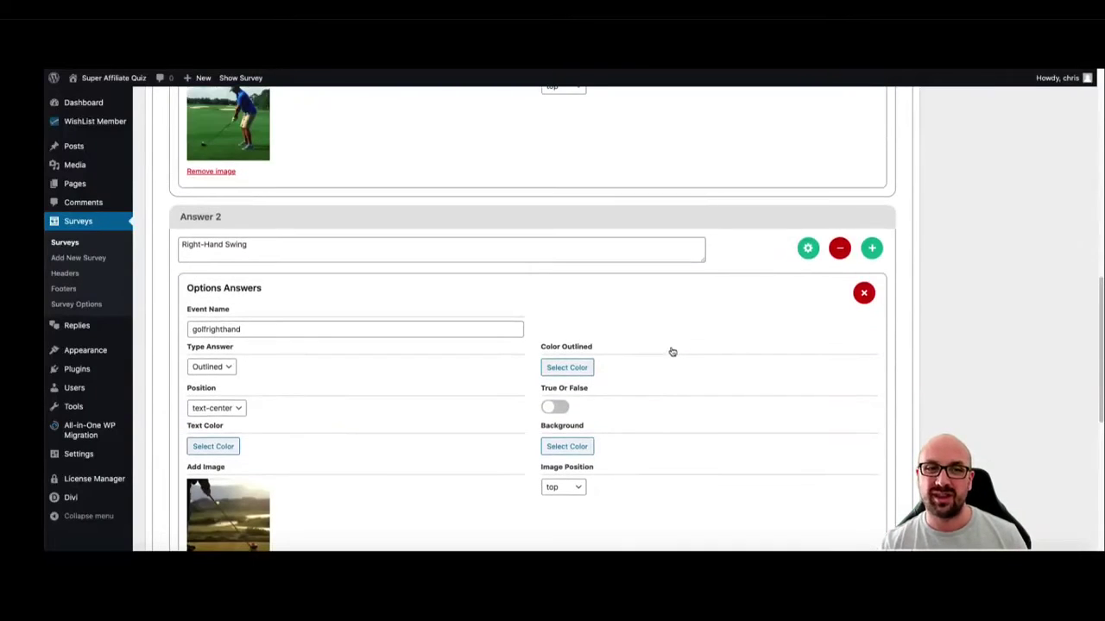
scroll(672, 352, up, 10)
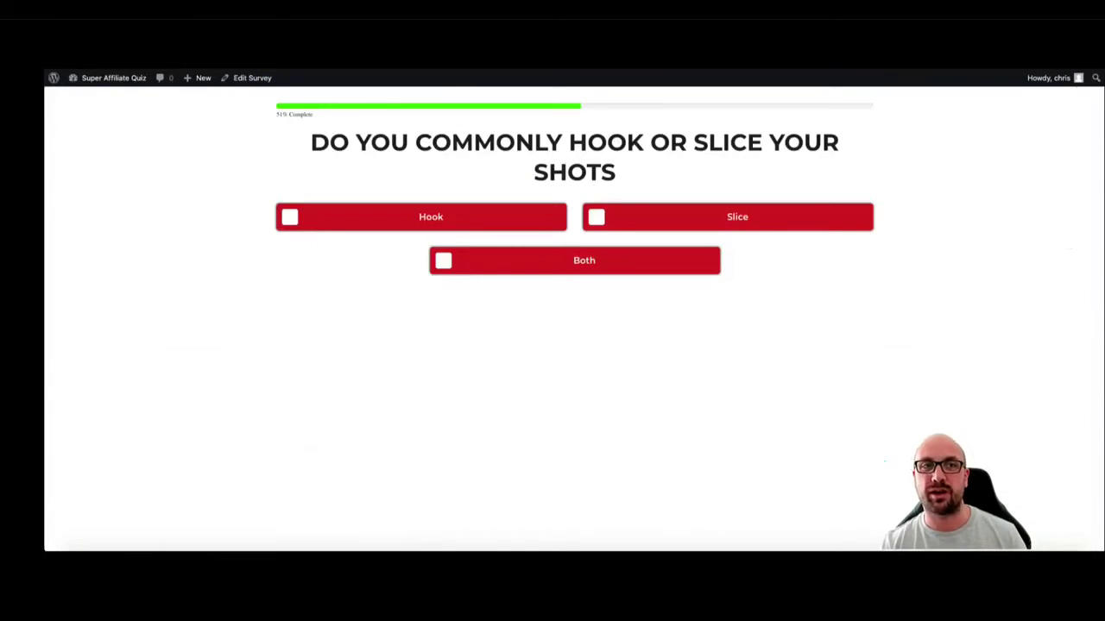
key(ctrl+r)
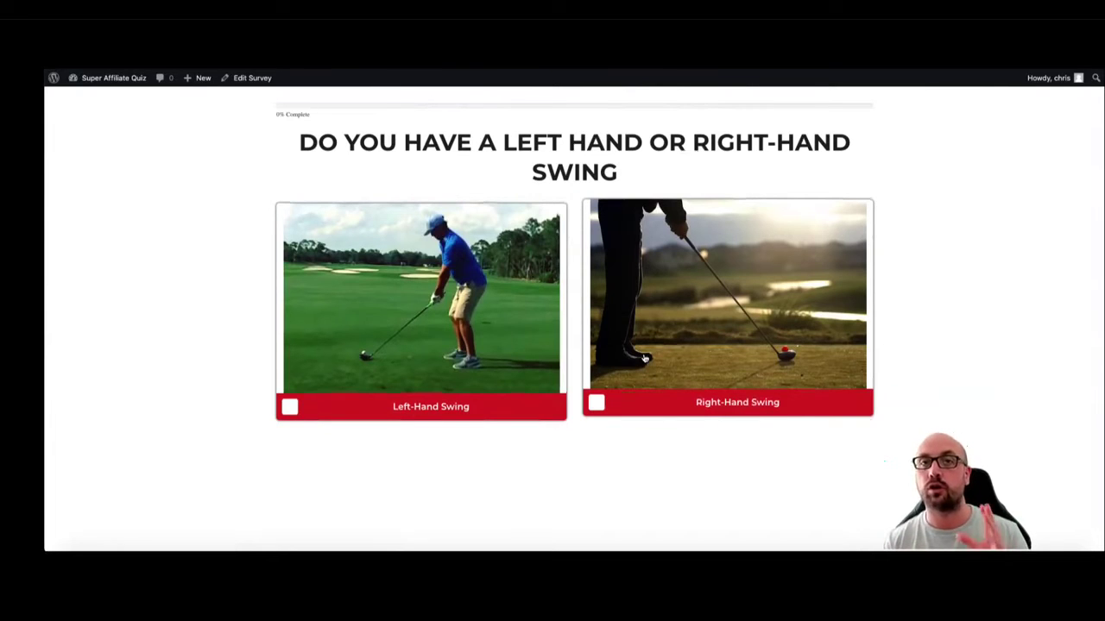
click(298, 39)
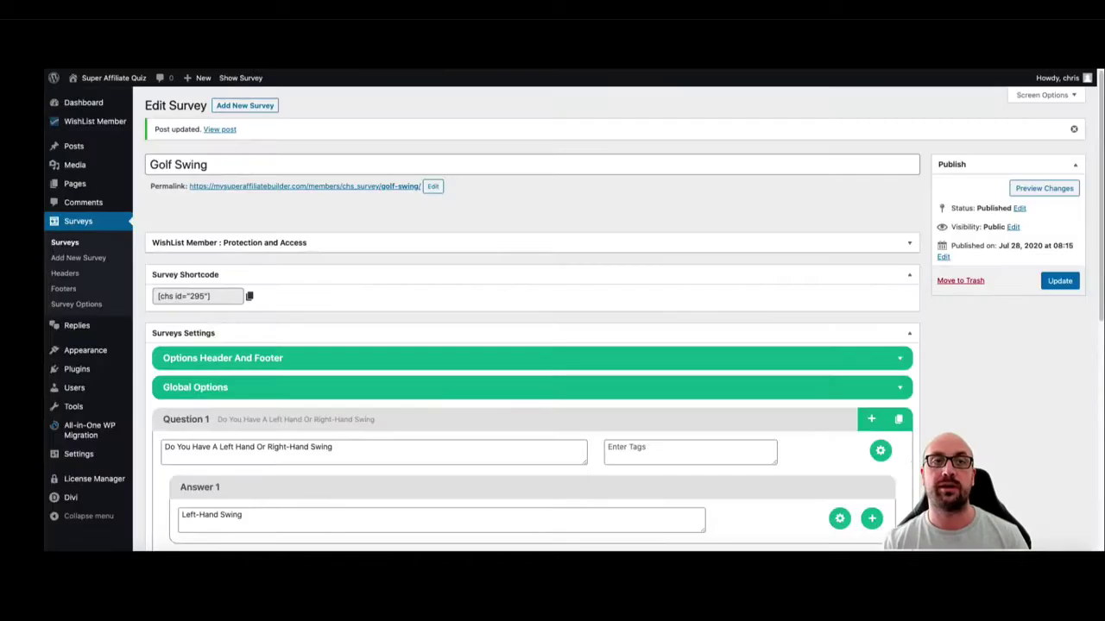
Show the answer options of the Left-Hand Swing answer in Question 1
scroll(462, 282, down, 3)
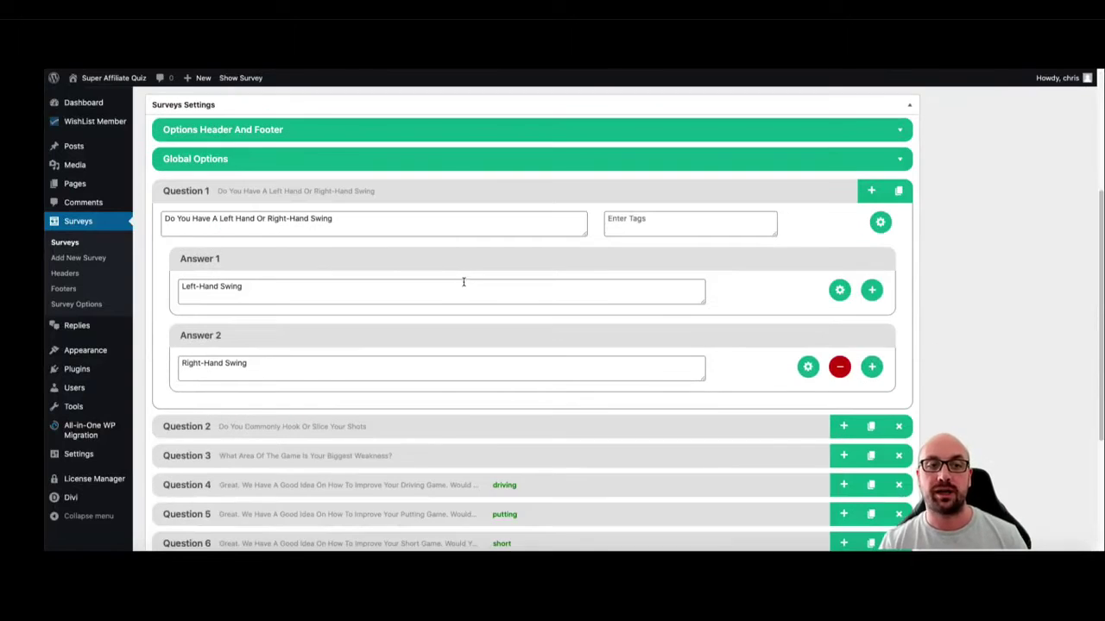
click(839, 290)
scroll(727, 303, down, 1)
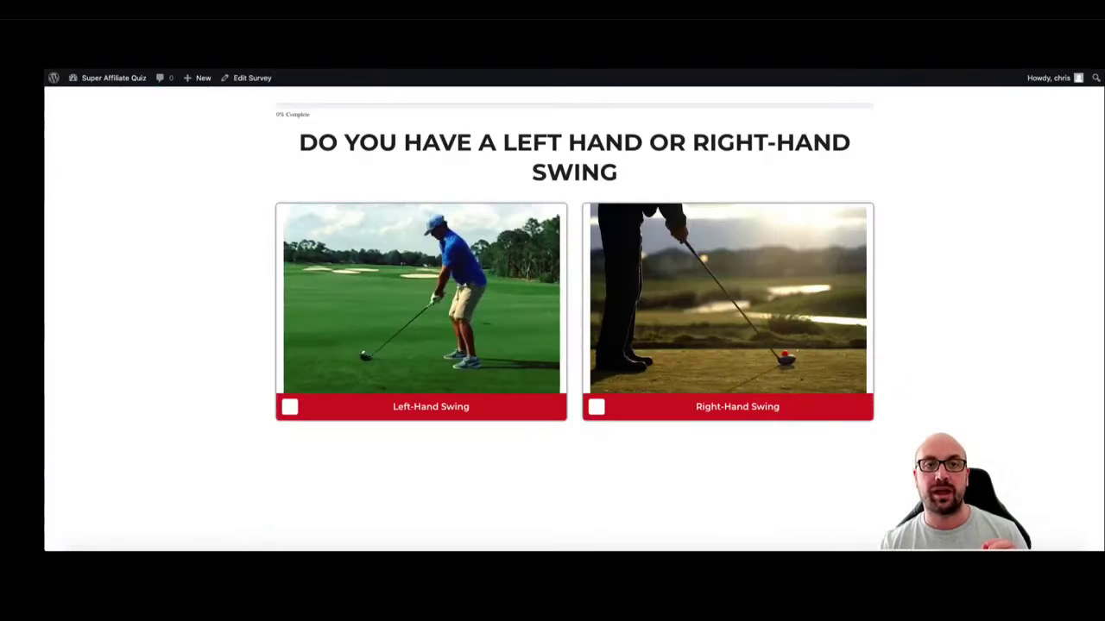
Run through the quiz preview with Left-Hand Swing, Hook, Driving and Yes Send Them Now, and close the resulting email form
click(387, 261)
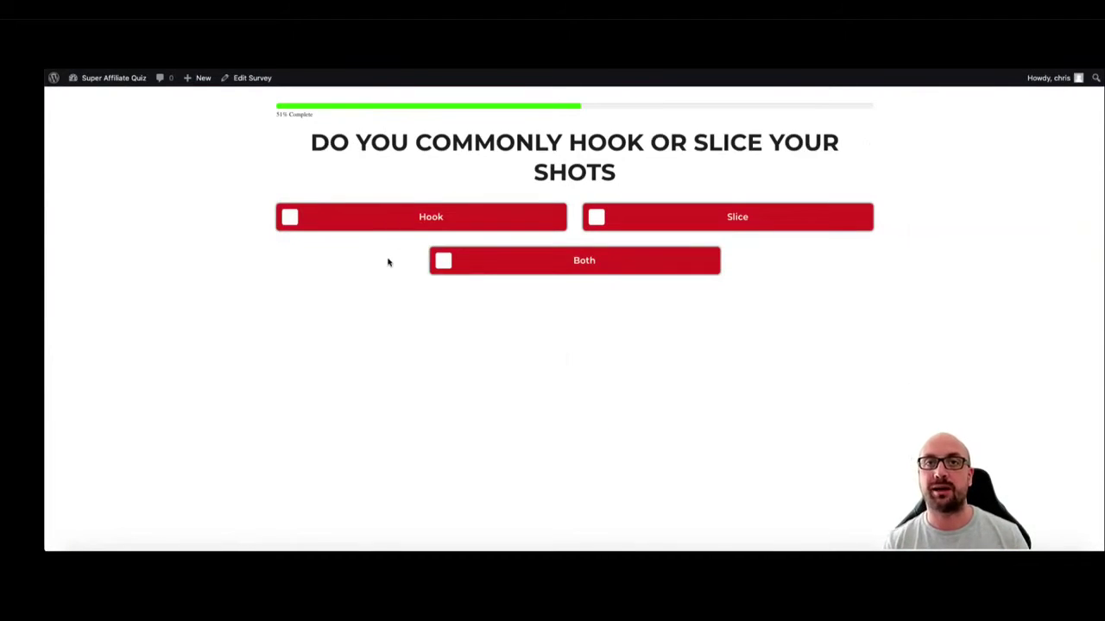
click(409, 229)
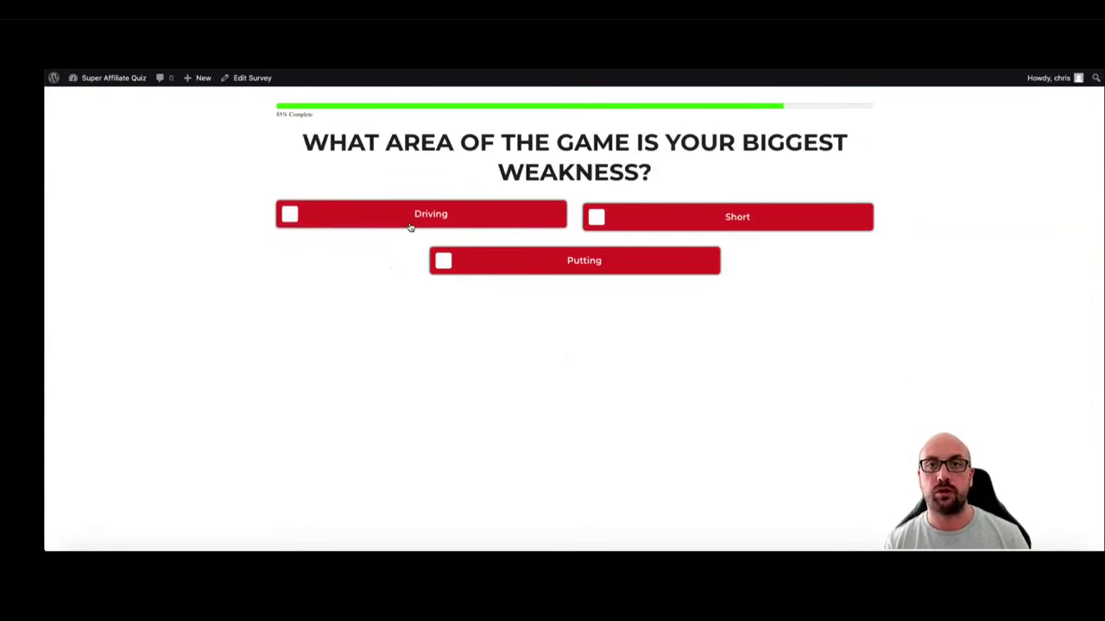
click(410, 226)
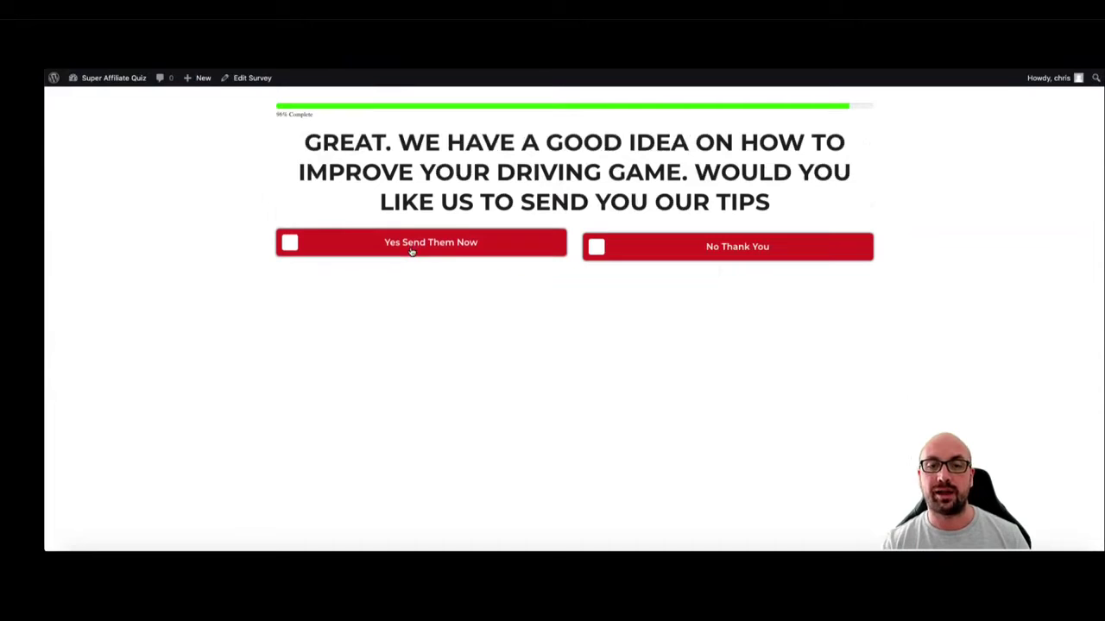
click(411, 246)
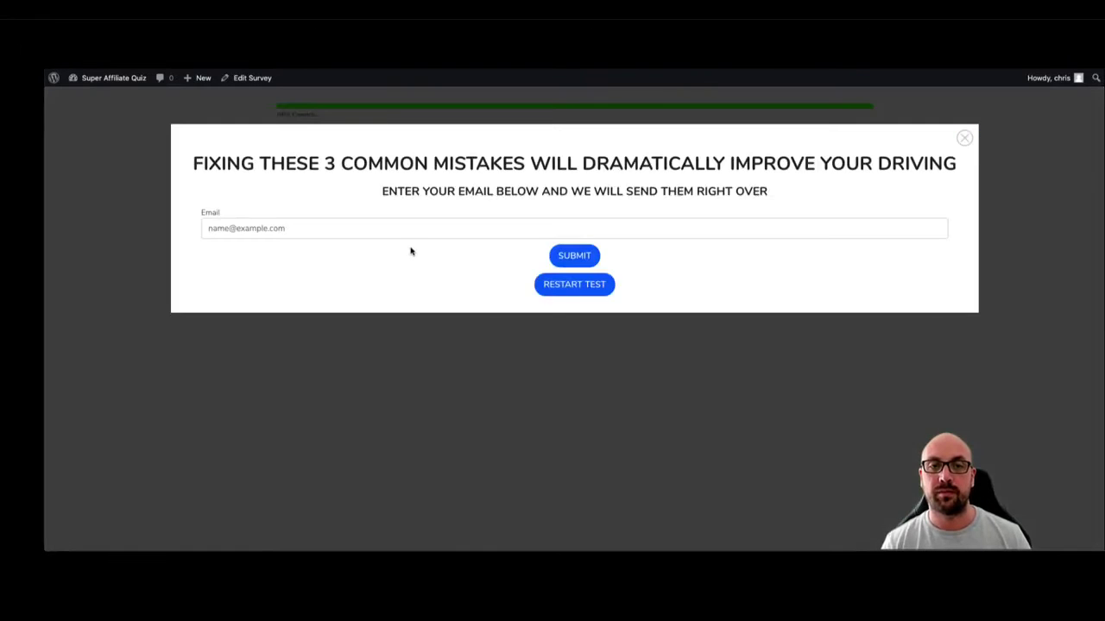
click(398, 230)
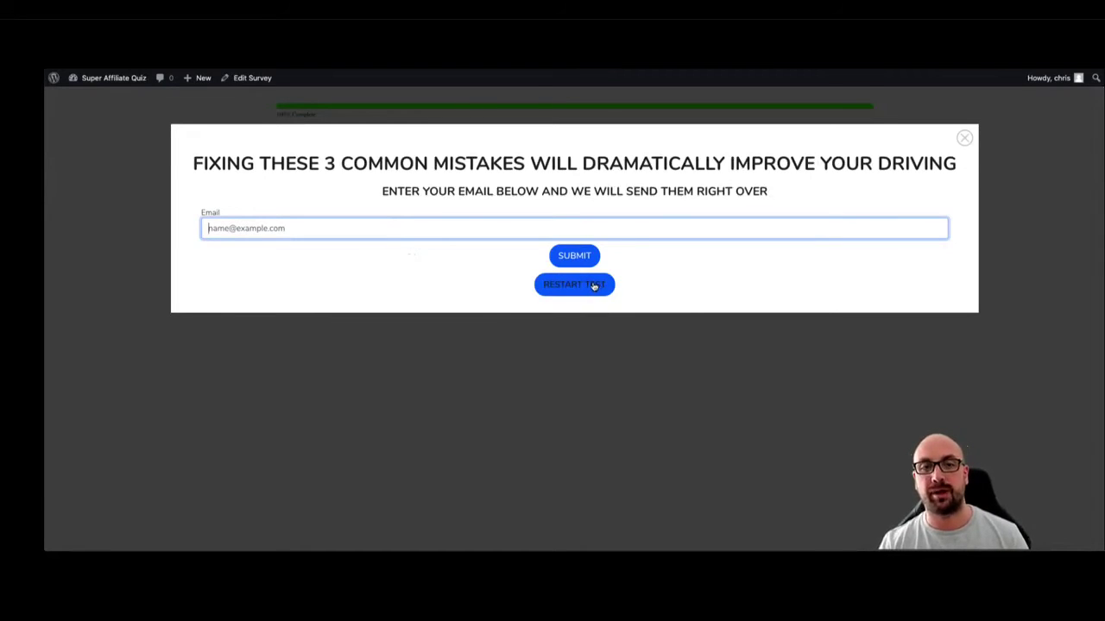
click(964, 138)
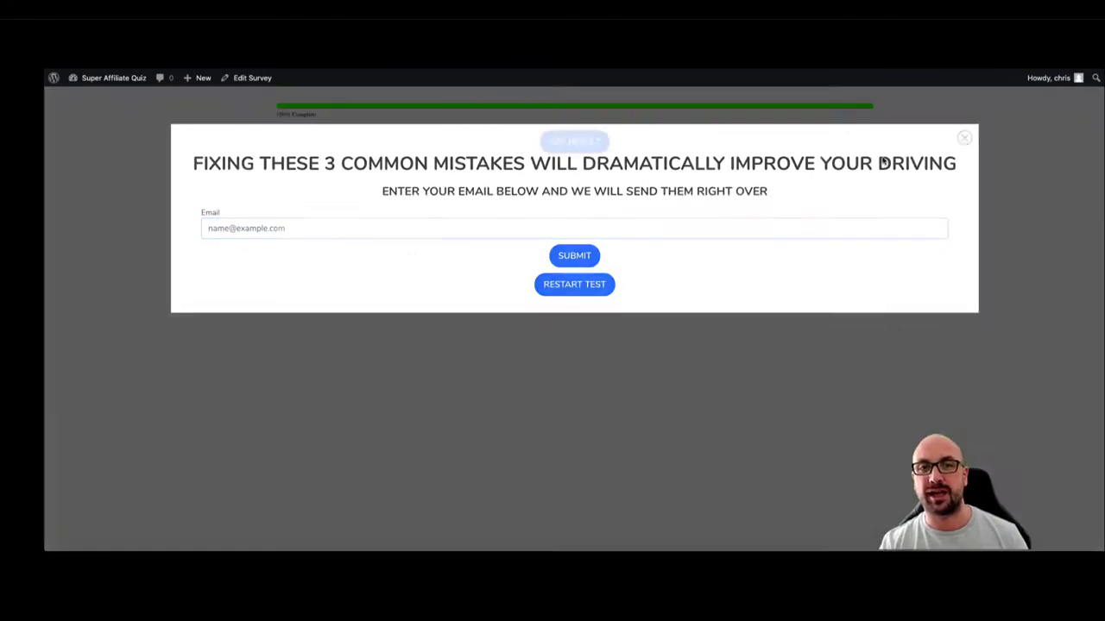
click(557, 138)
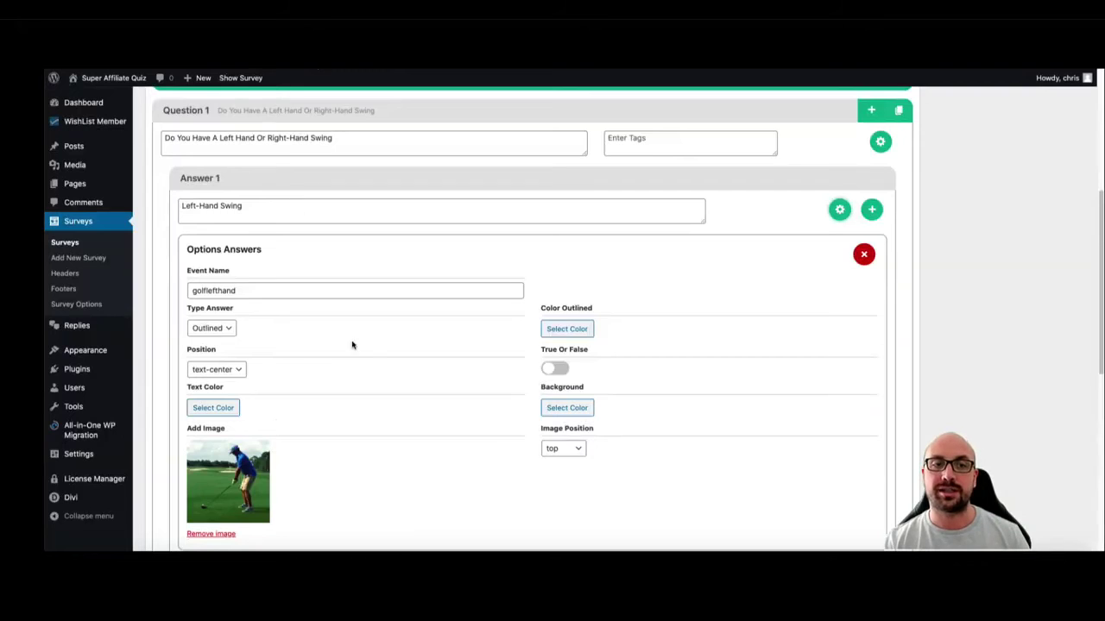
Highlight the event name golflefthand in the Left-Hand Swing answer's options in the survey editor
scroll(345, 341, down, 1)
click(266, 273)
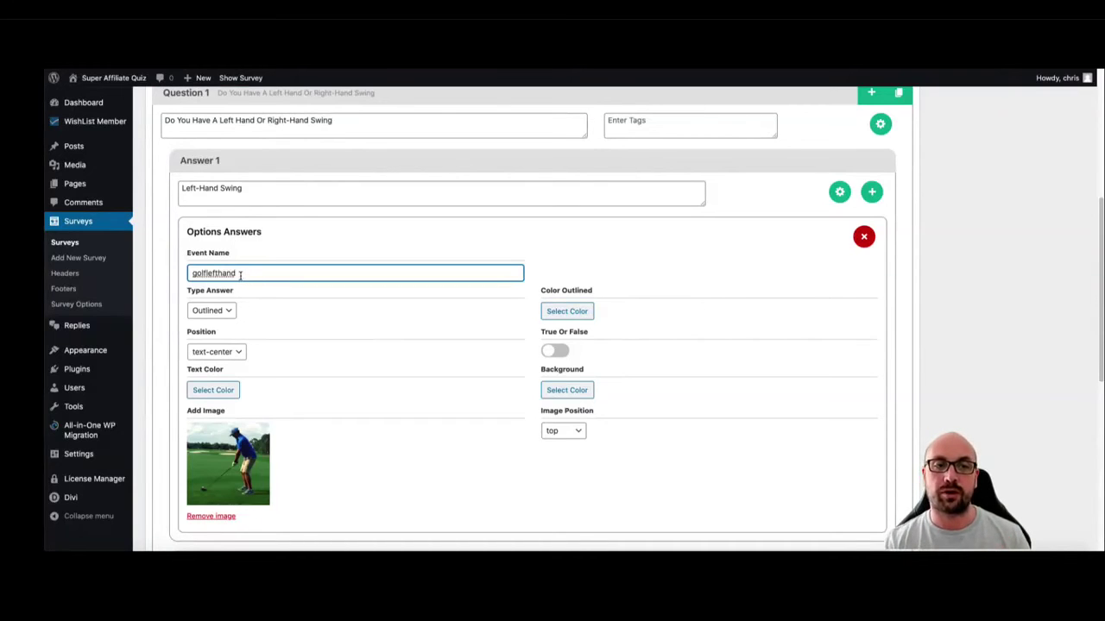
drag(240, 274, 194, 272)
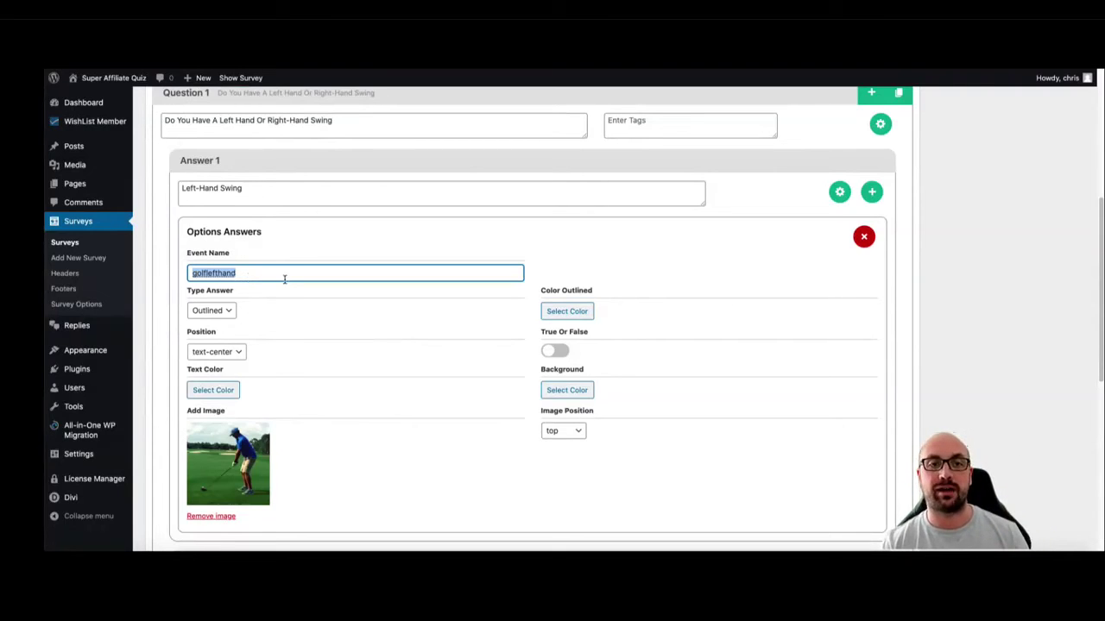
Set the event name of the Hook answer in Question 2 to hookshots
scroll(333, 296, down, 5)
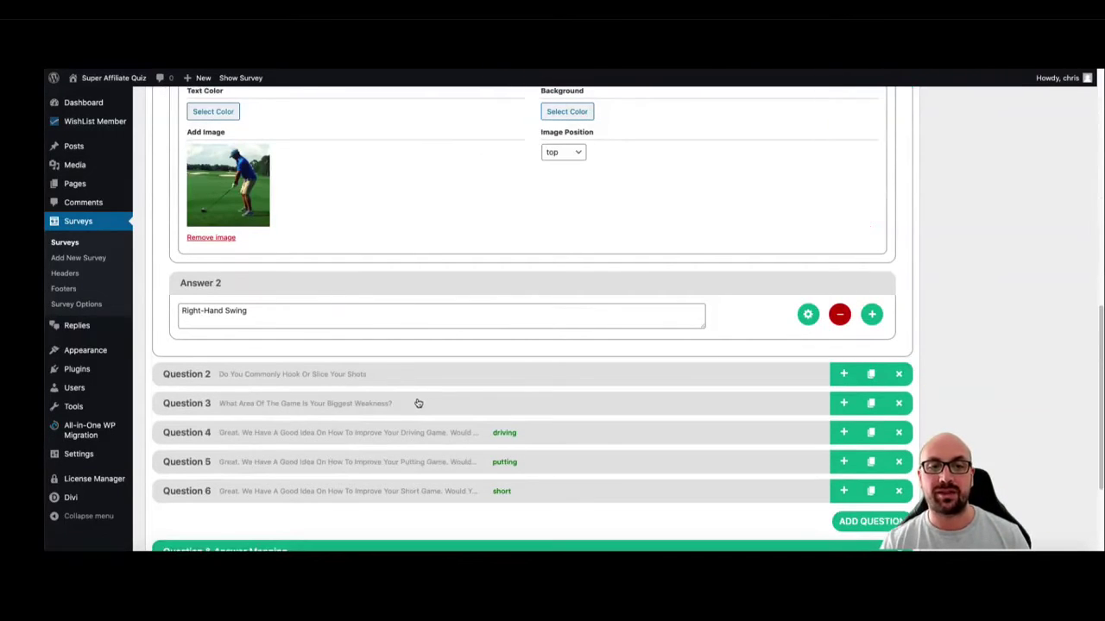
scroll(436, 406, down, 1)
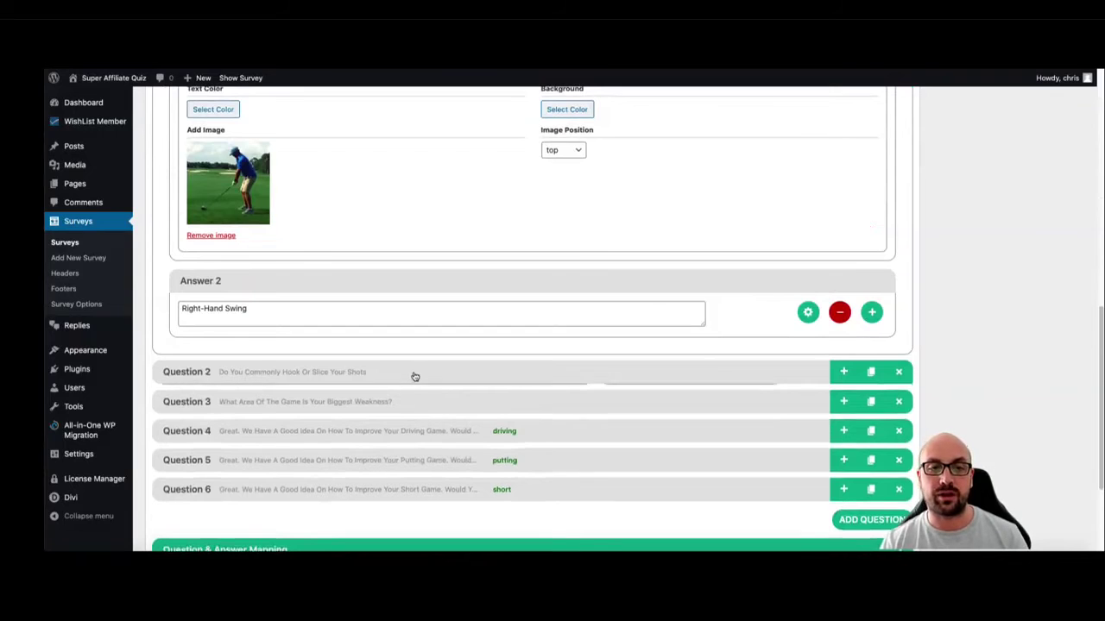
click(414, 377)
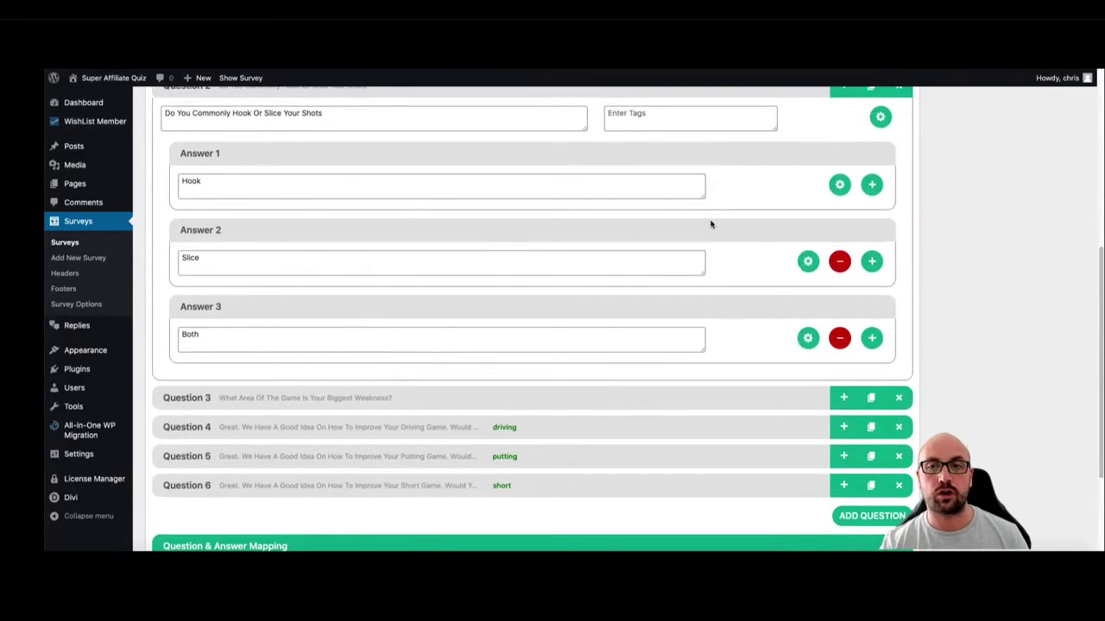
click(839, 184)
click(224, 267)
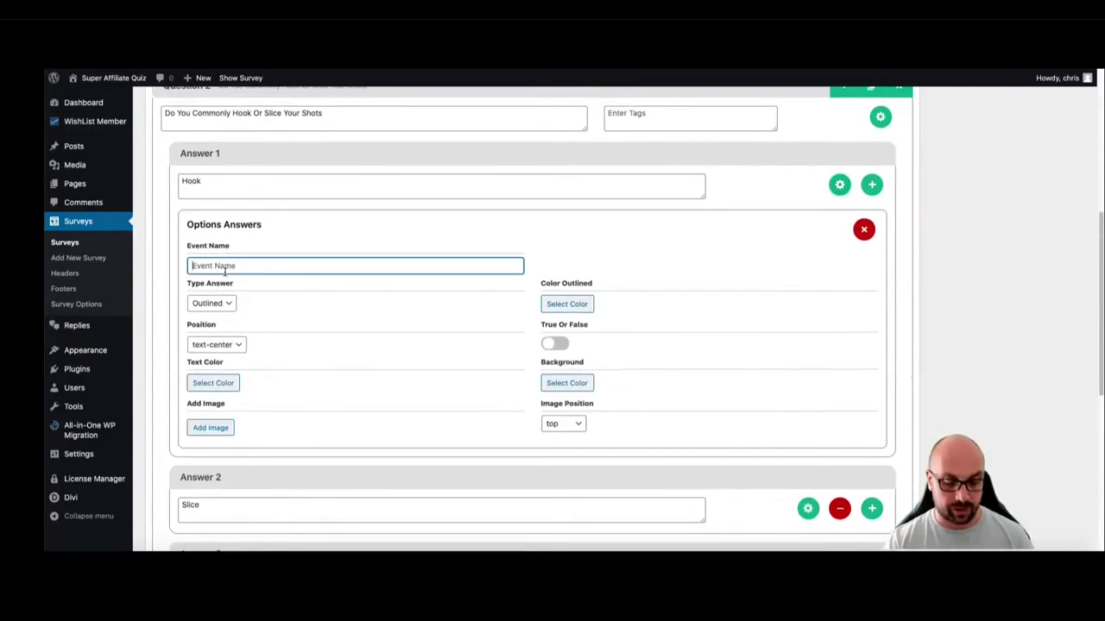
text(hookshots)
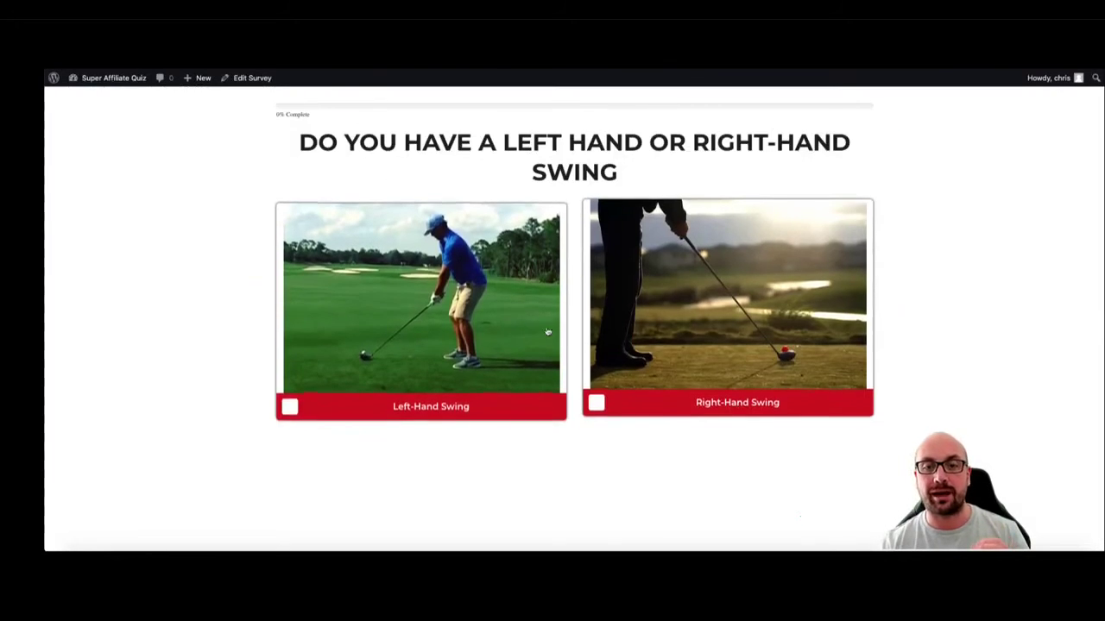
Check the Left-Hand Swing answer in the quiz preview, return to the survey editor and collapse Question 2
click(464, 346)
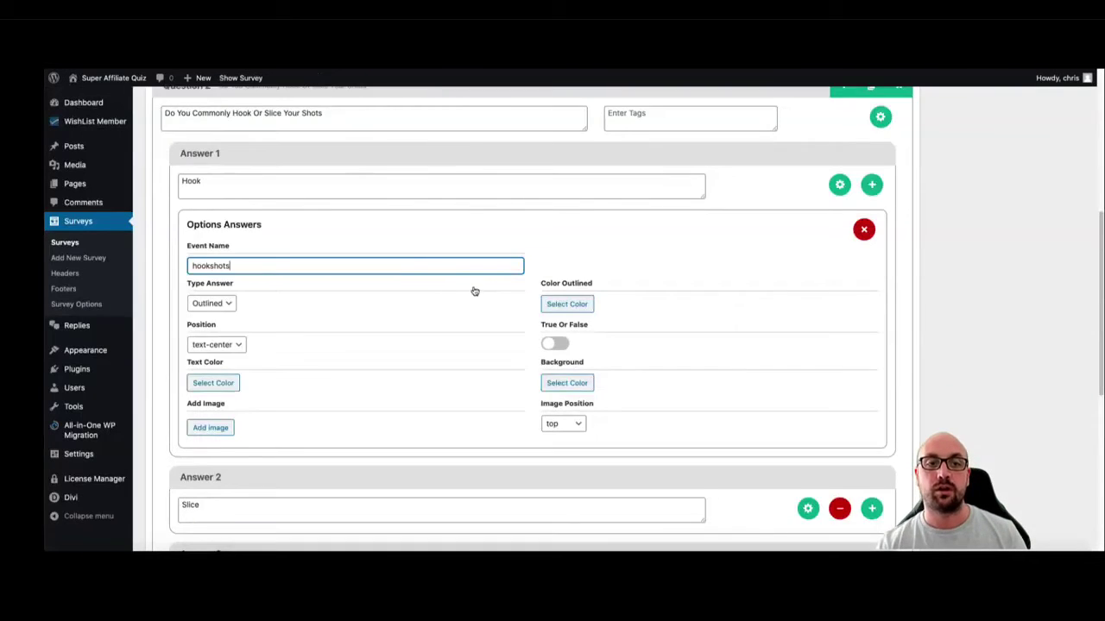
scroll(474, 291, down, 3)
scroll(474, 286, up, 3)
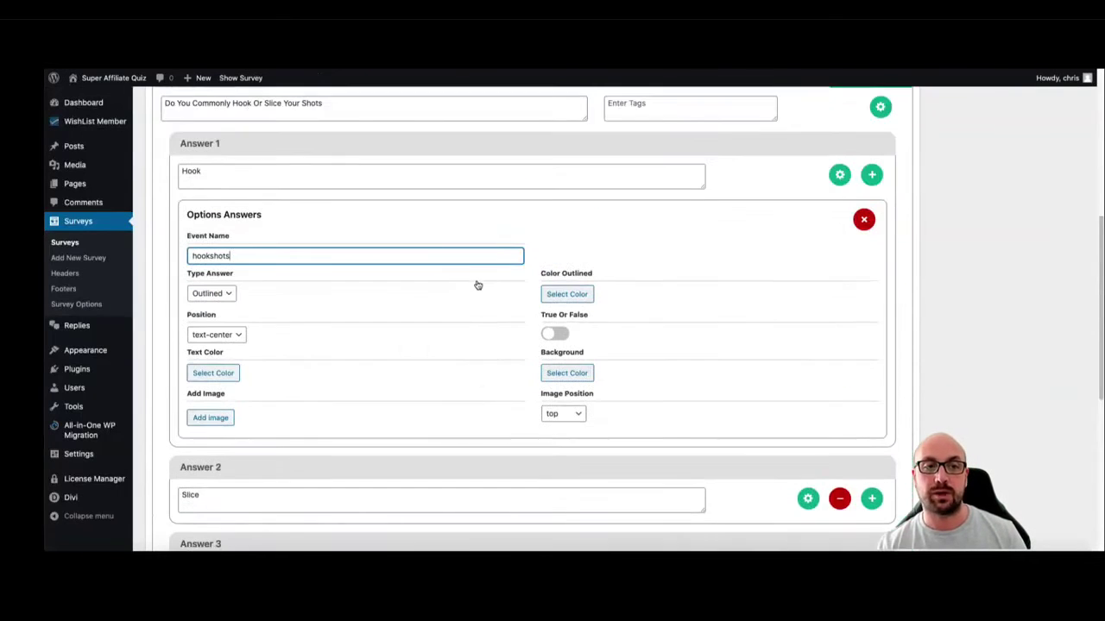
scroll(377, 155, up, 3)
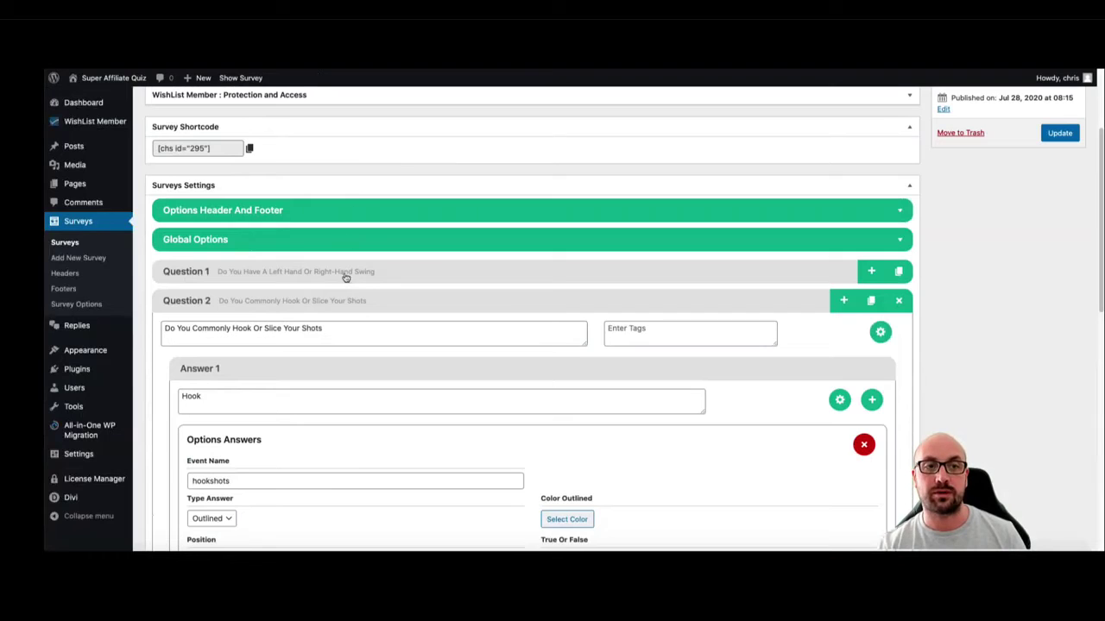
click(313, 302)
Open the Question & Answer Mapping and examine the flow from the Survey node through the swing, hook-or-slice and biggest-weakness questions
scroll(473, 317, down, 2)
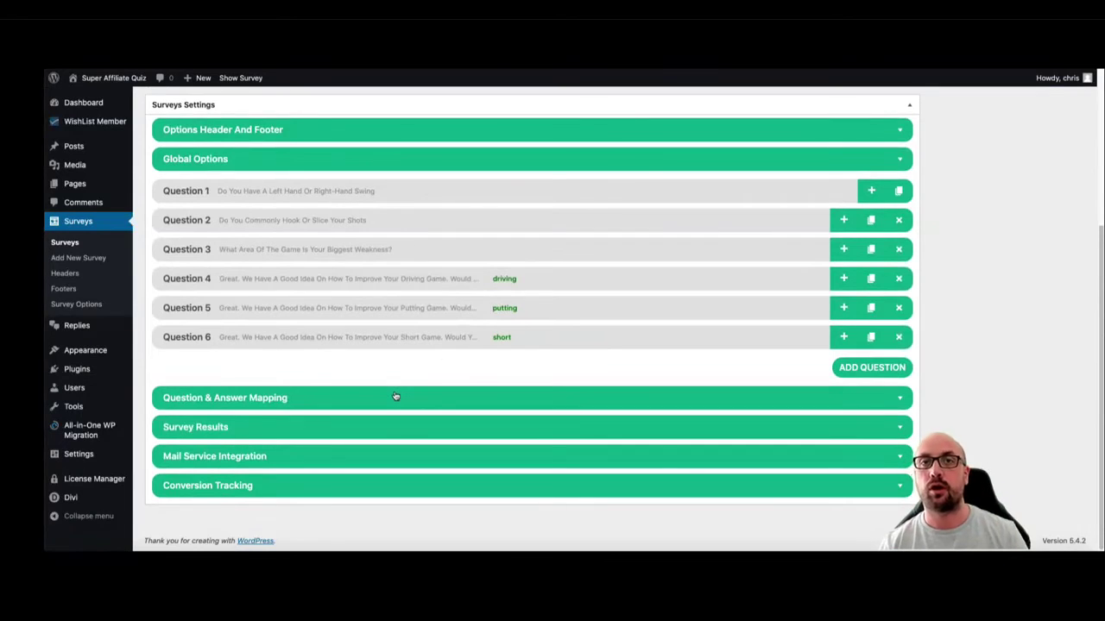
click(396, 397)
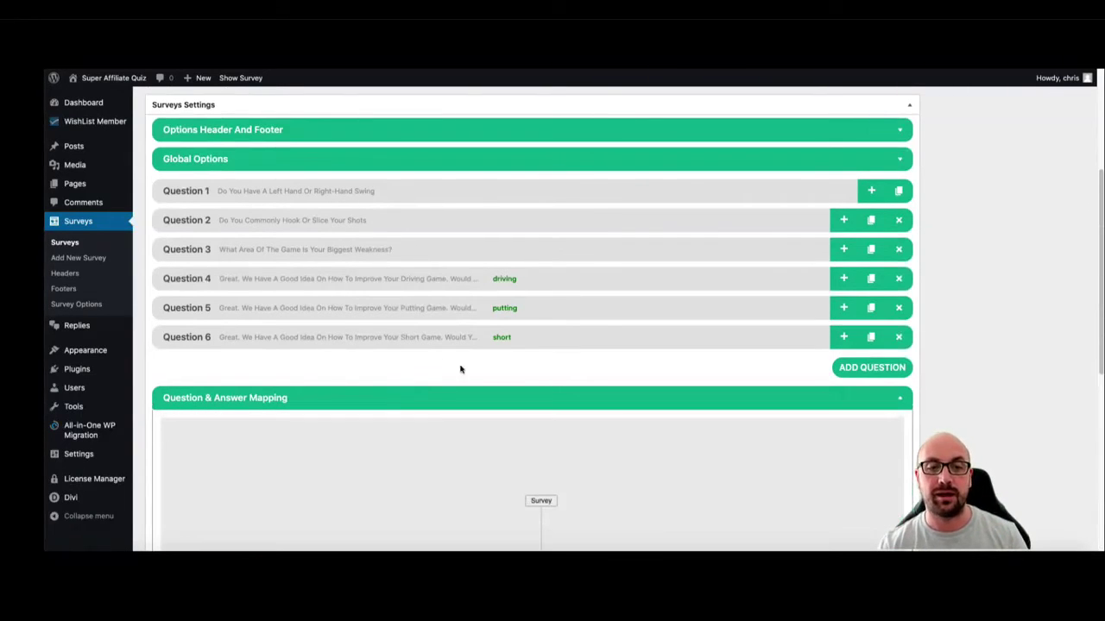
scroll(608, 386, down, 3)
scroll(604, 384, down, 2)
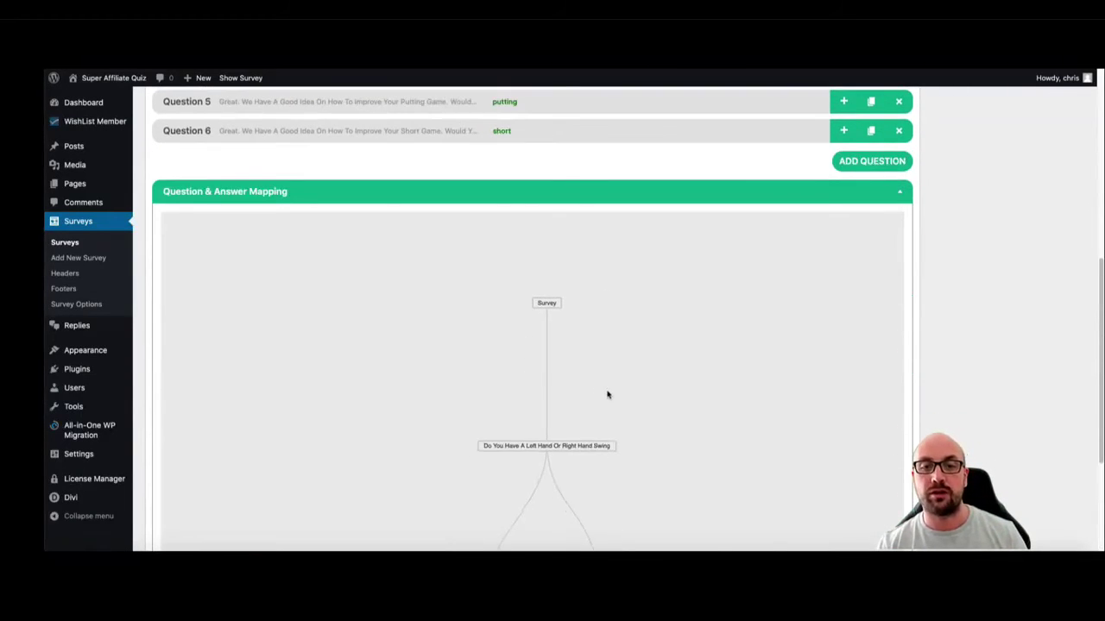
scroll(604, 380, down, 3)
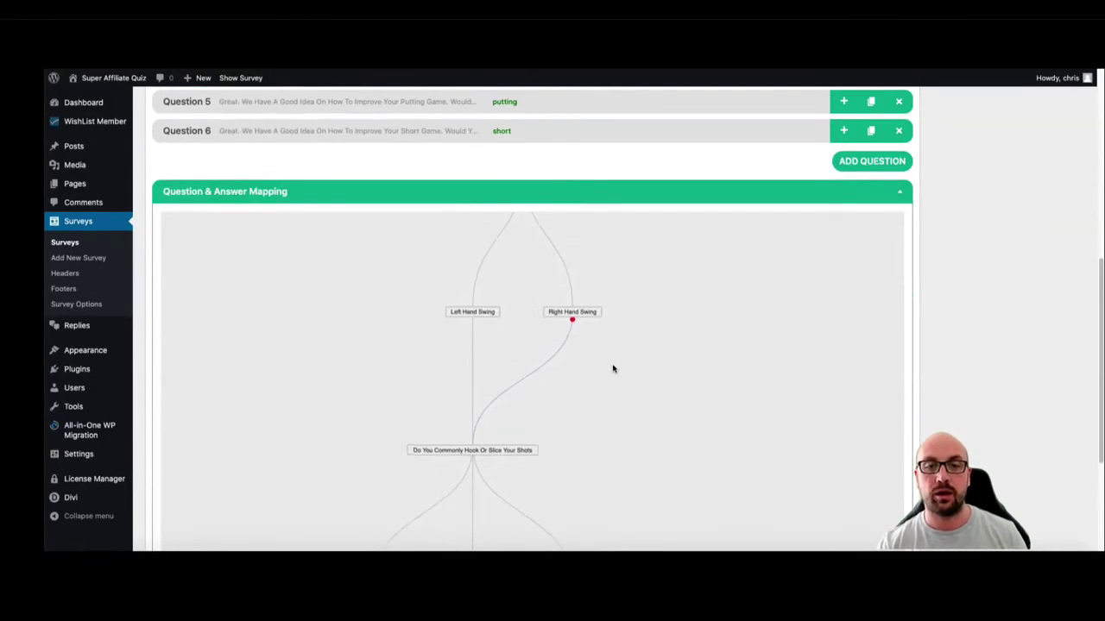
drag(612, 368, 614, 427)
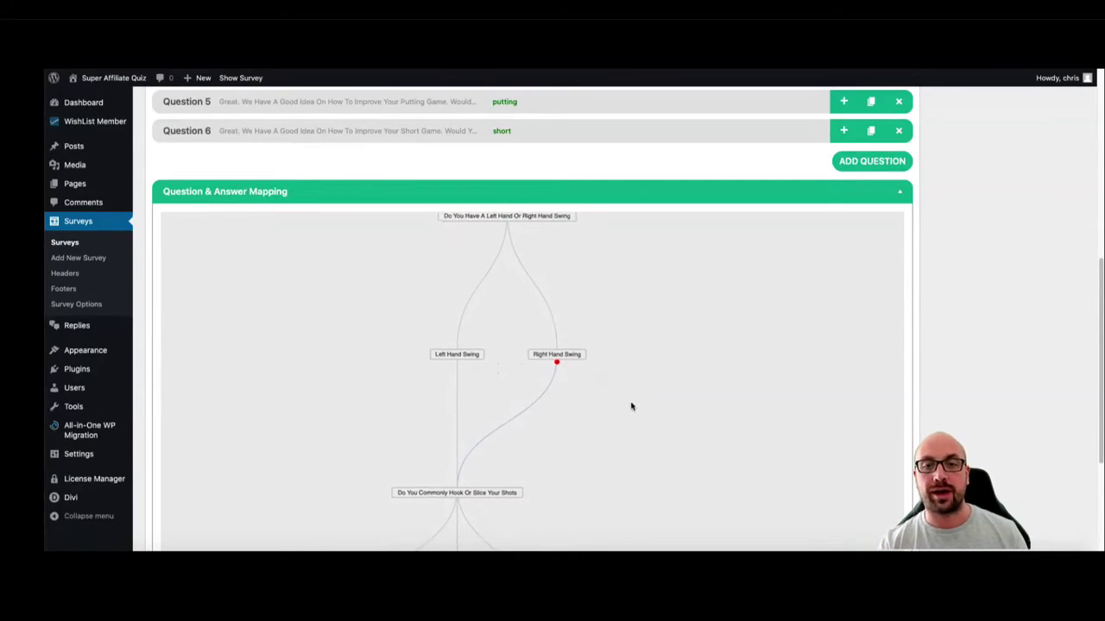
scroll(604, 379, down, 2)
scroll(605, 413, down, 2)
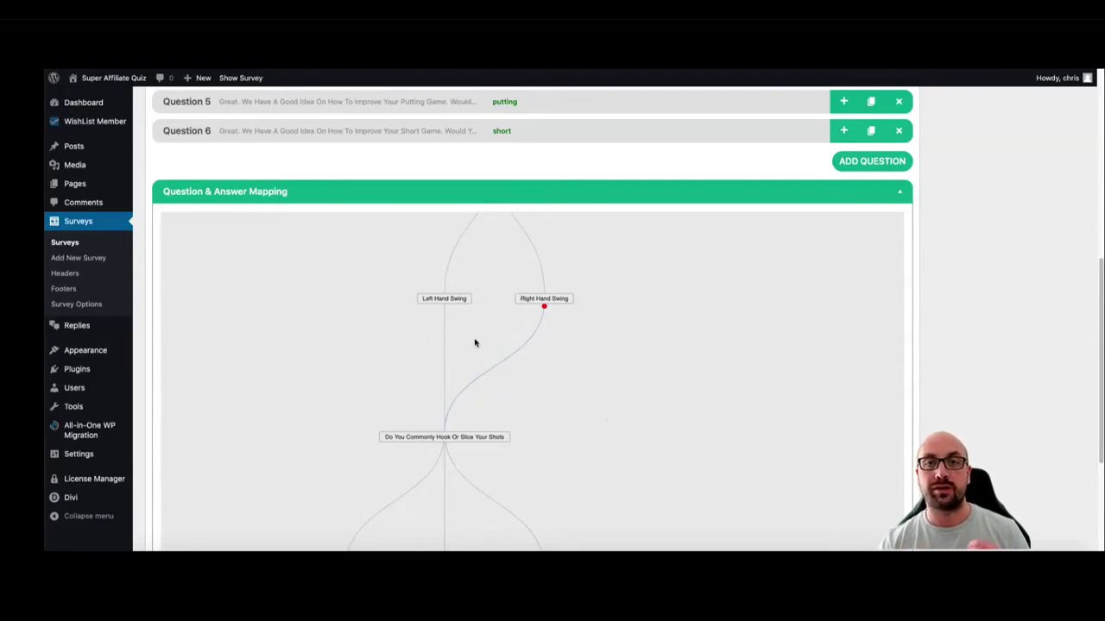
scroll(579, 390, up, 5)
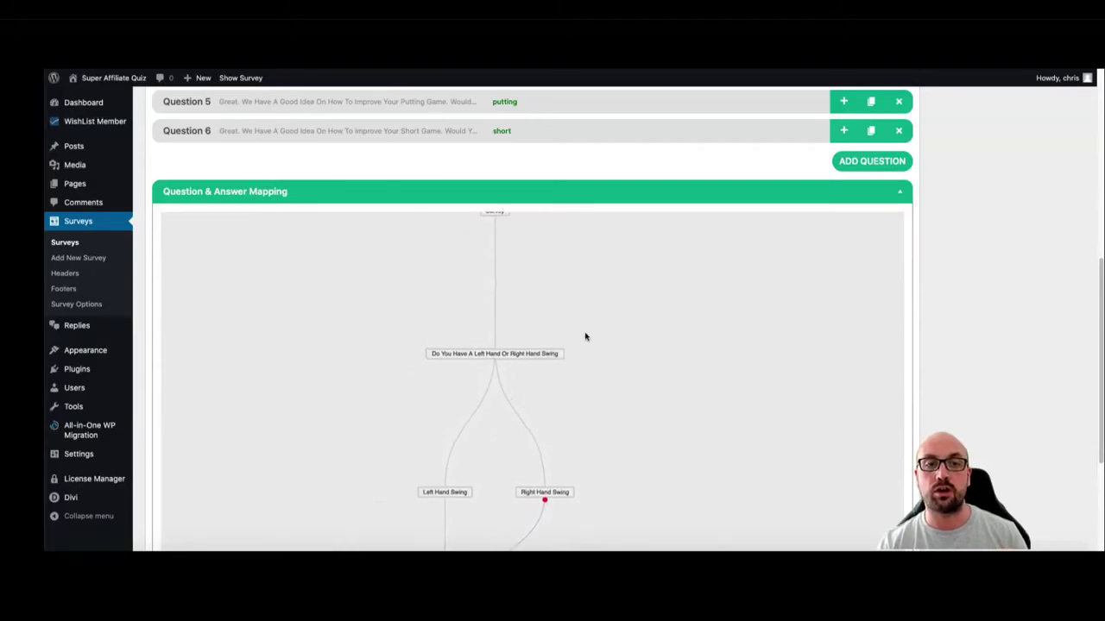
scroll(609, 264, down, 5)
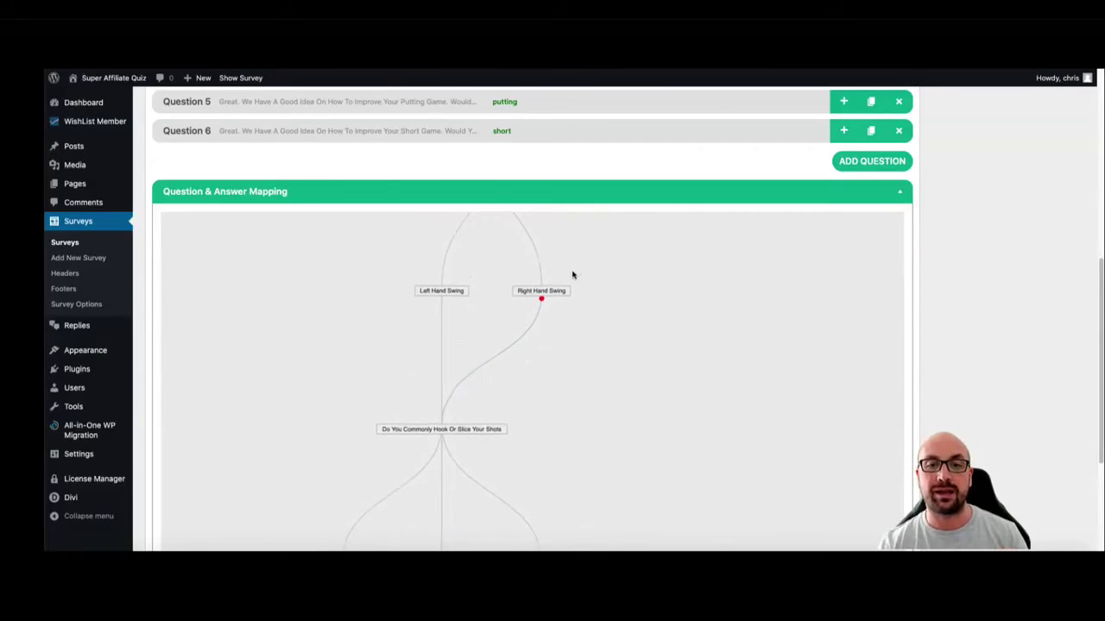
scroll(575, 302, up, 2)
mouse_move(493, 232)
mouse_down()
mouse_move(506, 284)
mouse_move(490, 236)
mouse_up()
scroll(544, 259, down, 5)
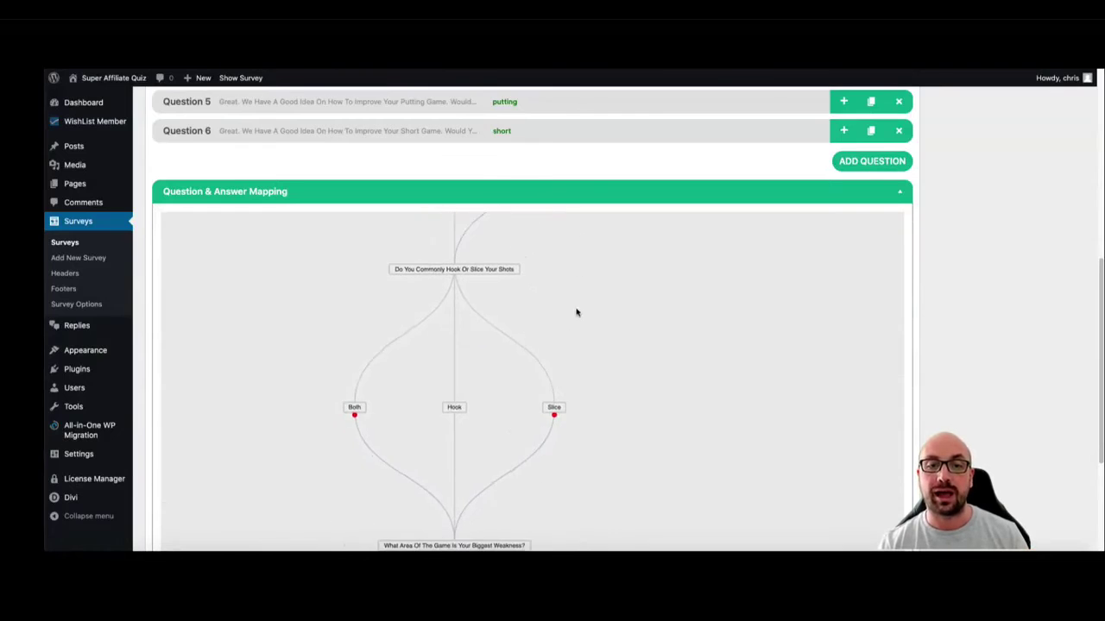
scroll(576, 313, down, 3)
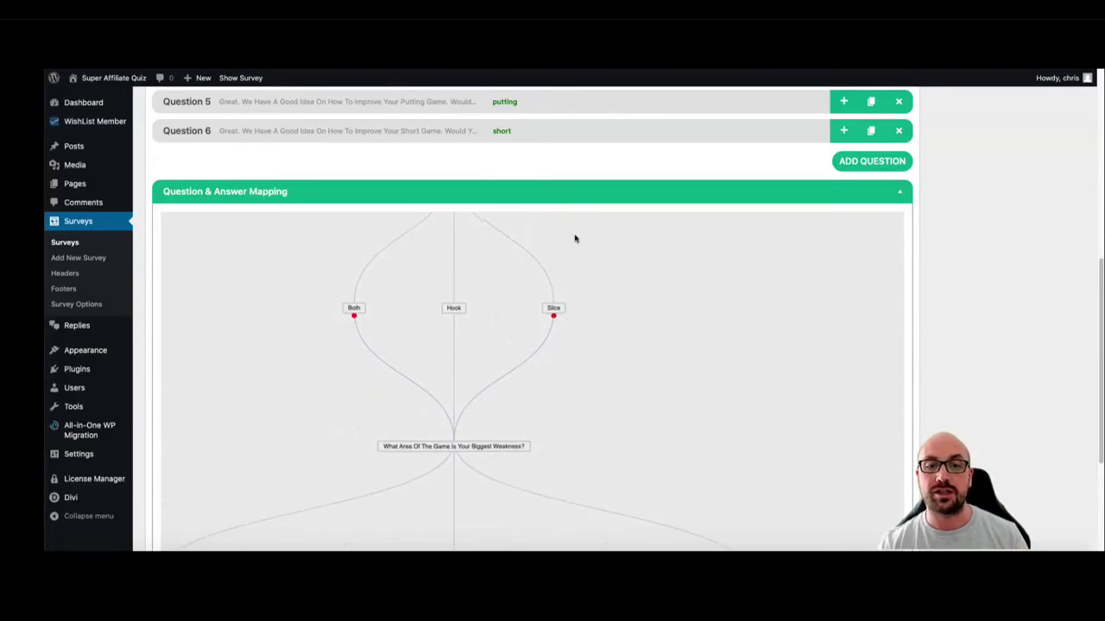
Remove the Slice and Both links to the biggest-weakness question in the mapping, and move that question from Hook to Slice
click(553, 317)
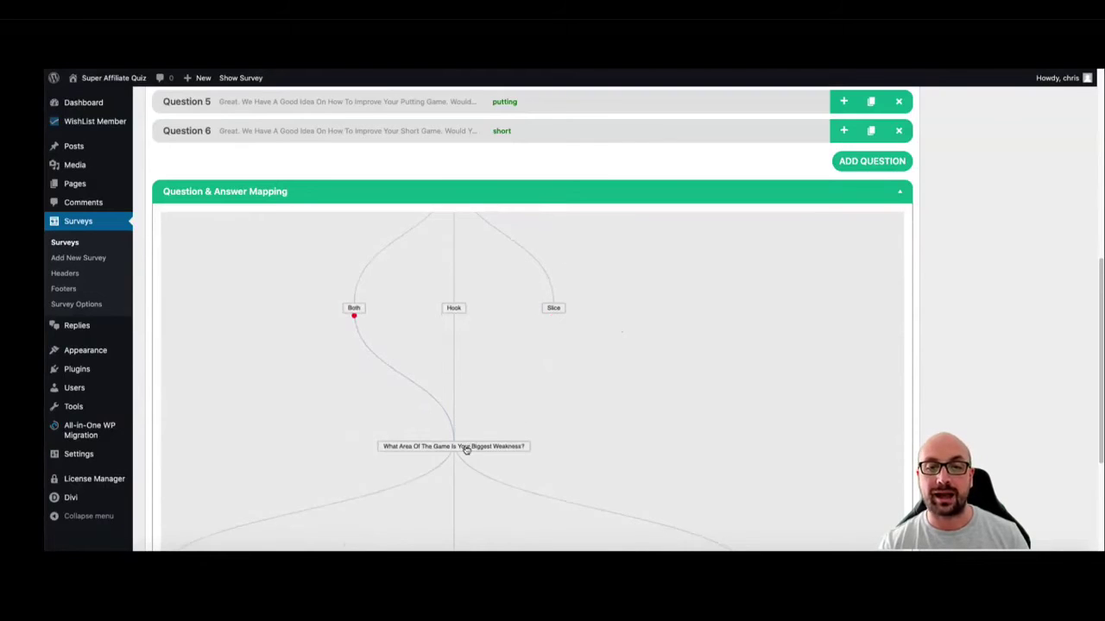
drag(466, 449, 548, 311)
click(354, 317)
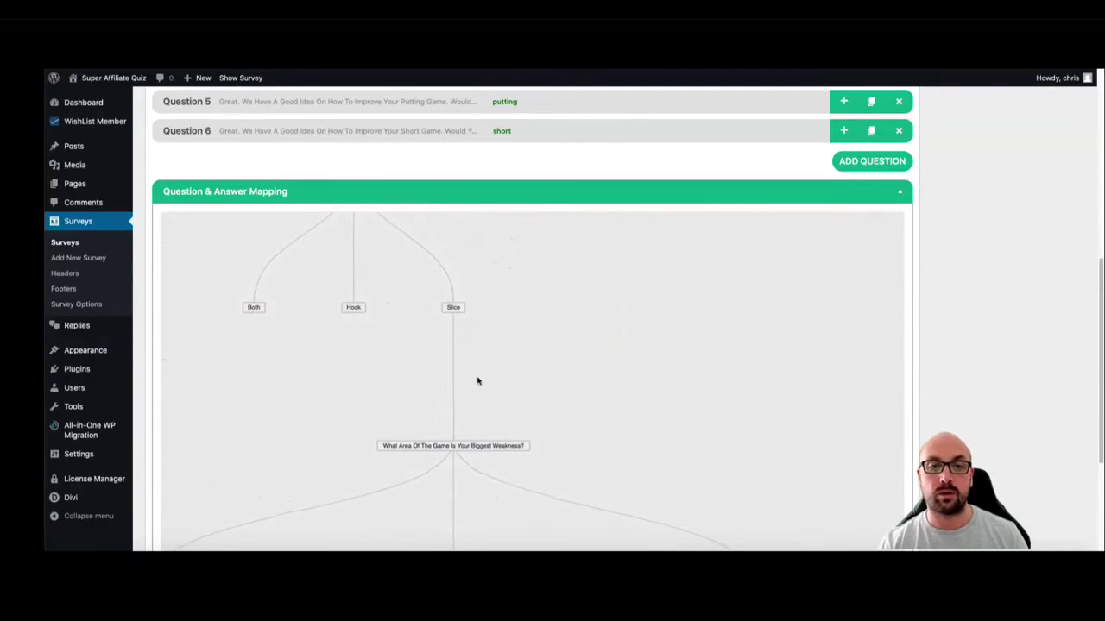
drag(434, 444, 432, 428)
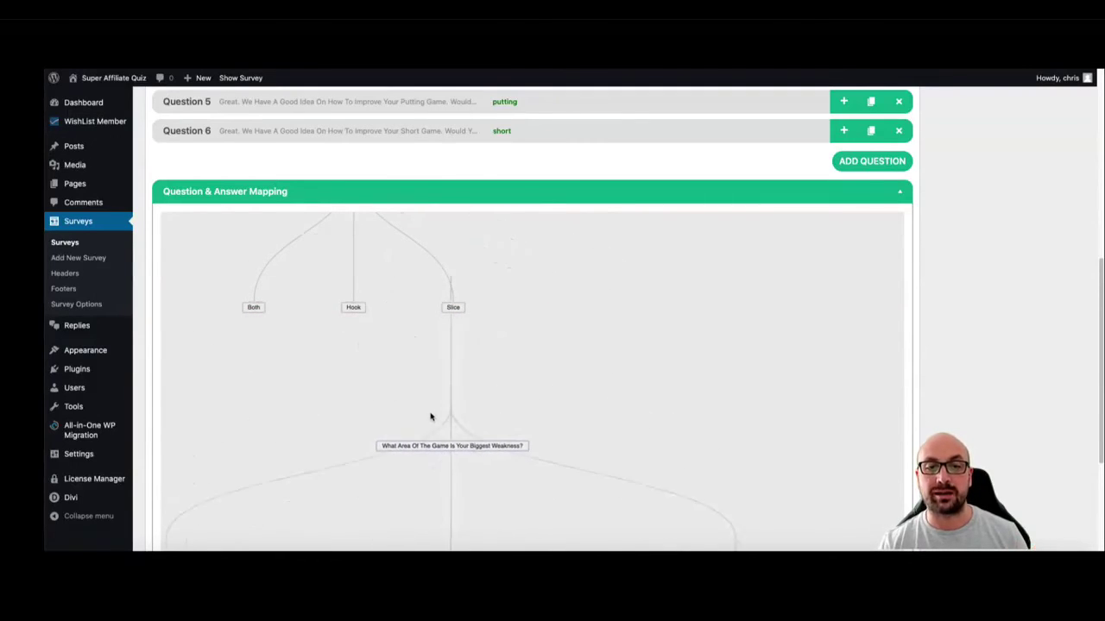
Link the Hook and Both answers to the "What Area Of The Game Is Your Biggest Weakness?" question in the mapping
drag(354, 316, 435, 448)
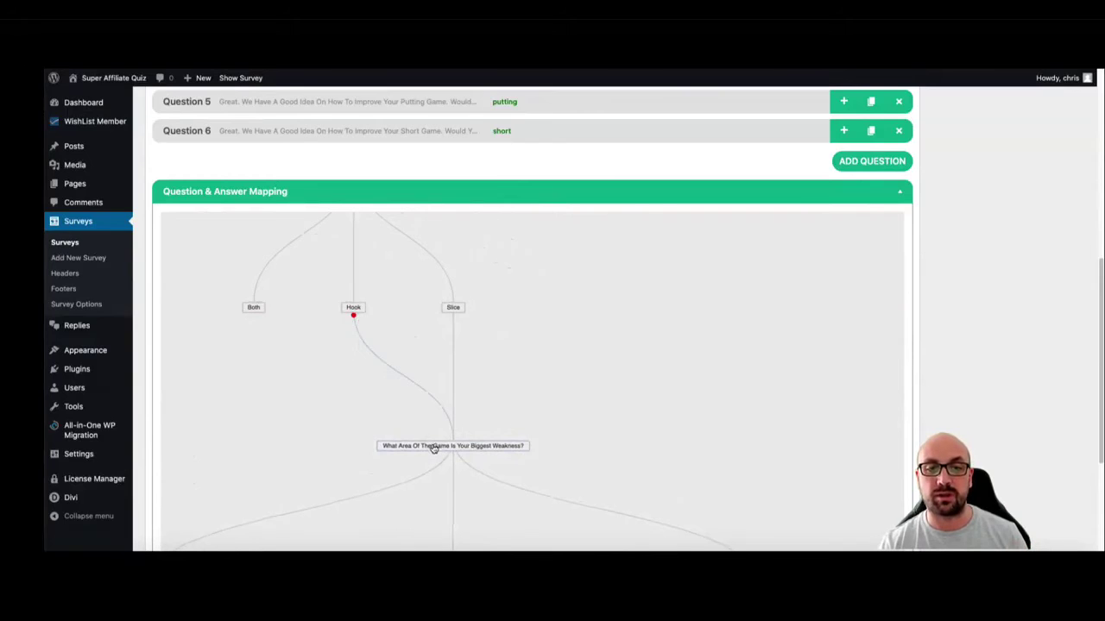
click(253, 313)
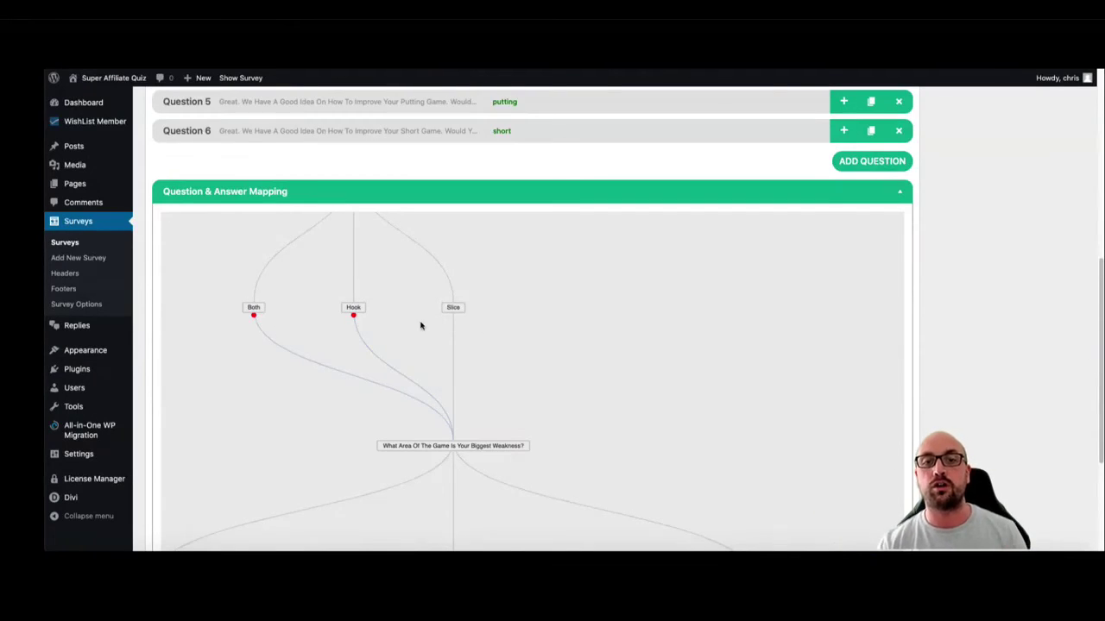
drag(574, 328, 547, 257)
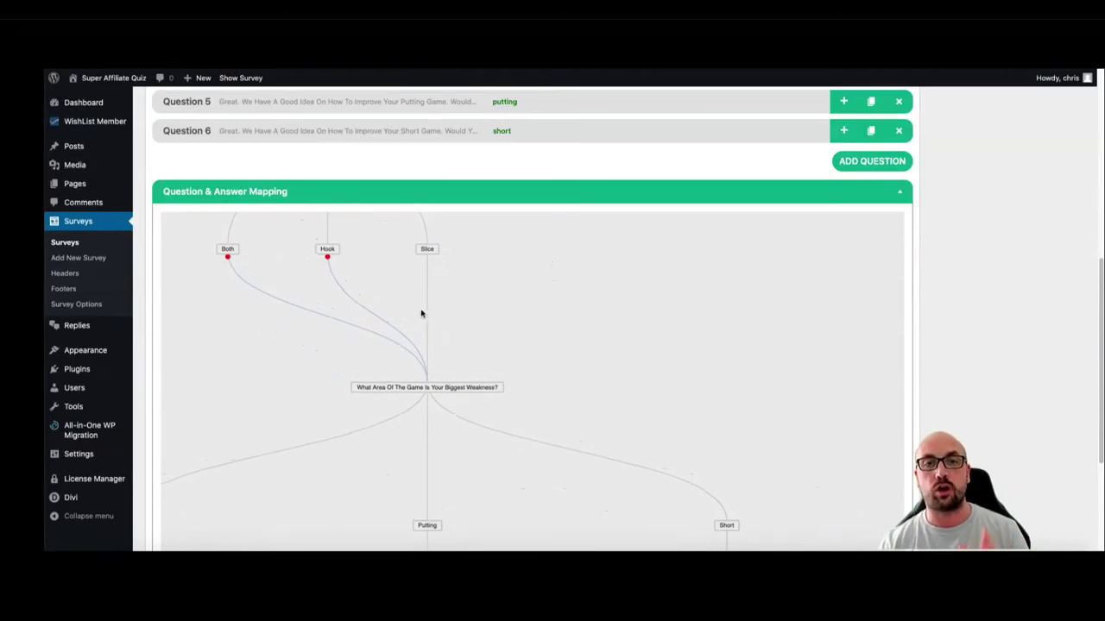
Open the Survey Results section and expand Result 1 under Dynamic Result
scroll(557, 131, down, 1)
scroll(749, 238, down, 4)
scroll(945, 281, down, 2)
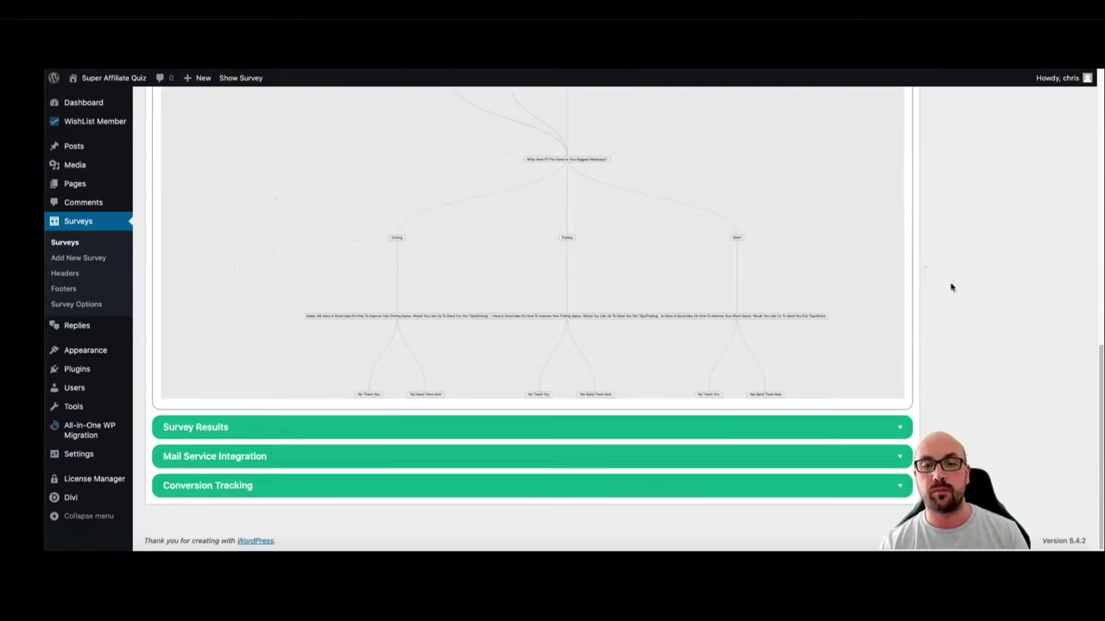
click(748, 428)
scroll(947, 340, down, 2)
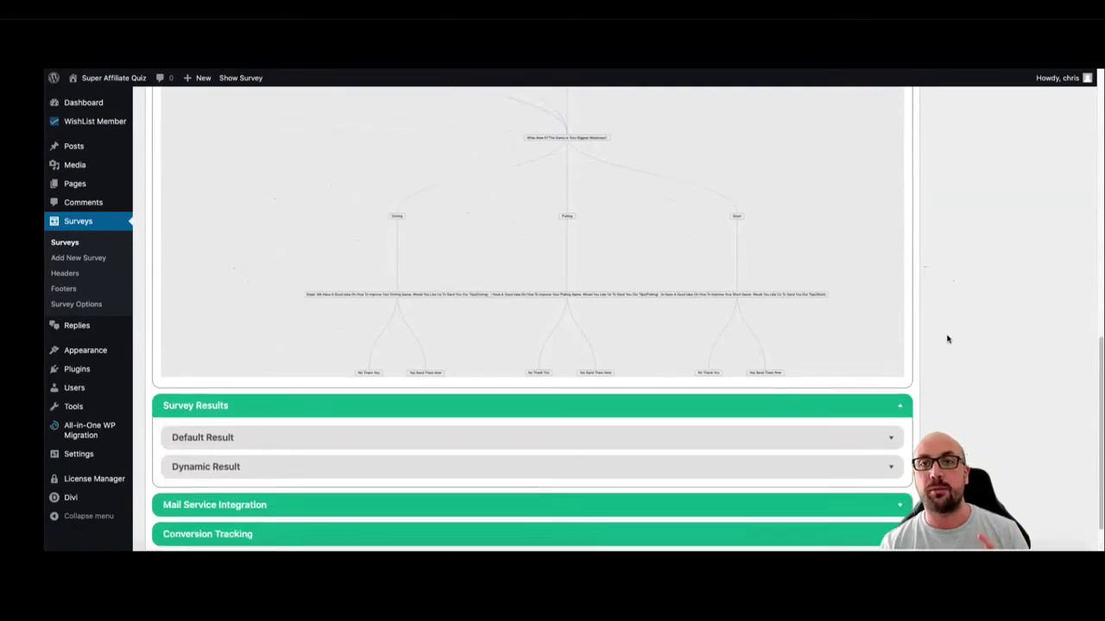
click(337, 418)
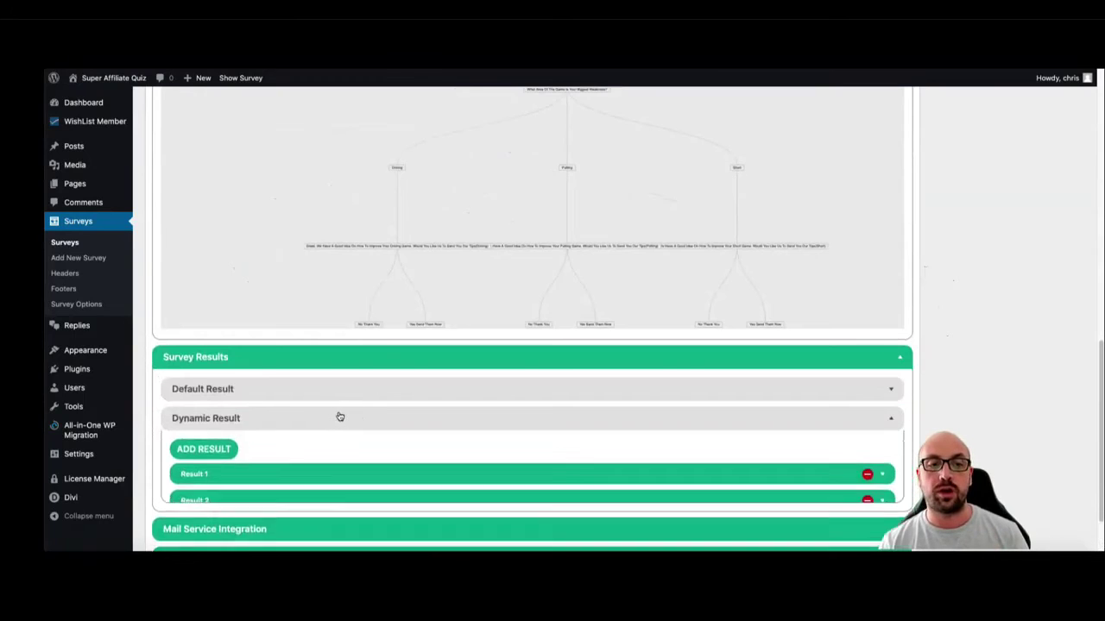
scroll(285, 425, down, 1)
click(307, 388)
scroll(552, 328, down, 3)
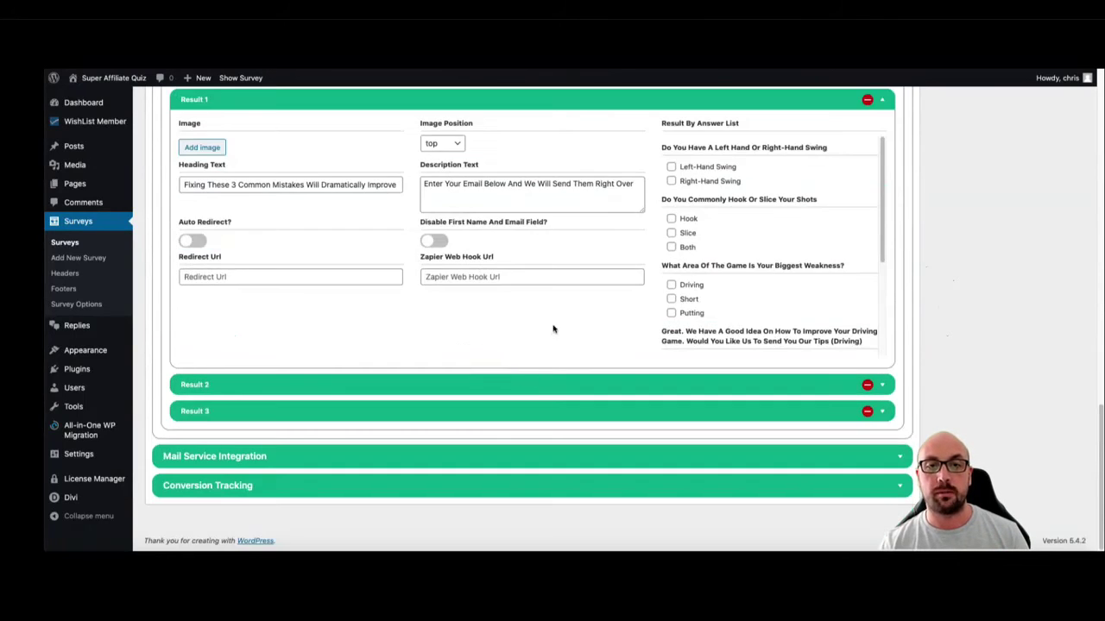
scroll(562, 323, up, 1)
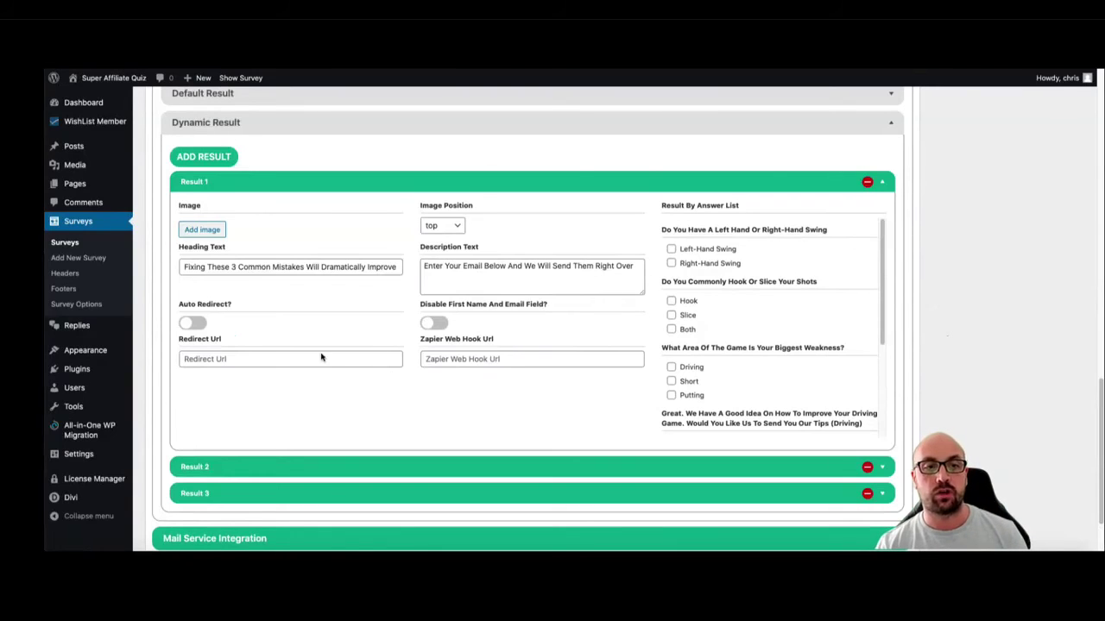
Assign the Left-Hand Swing, Hook and Short answers to Result 1 in its Result By Answer List
click(672, 249)
scroll(686, 288, down, 1)
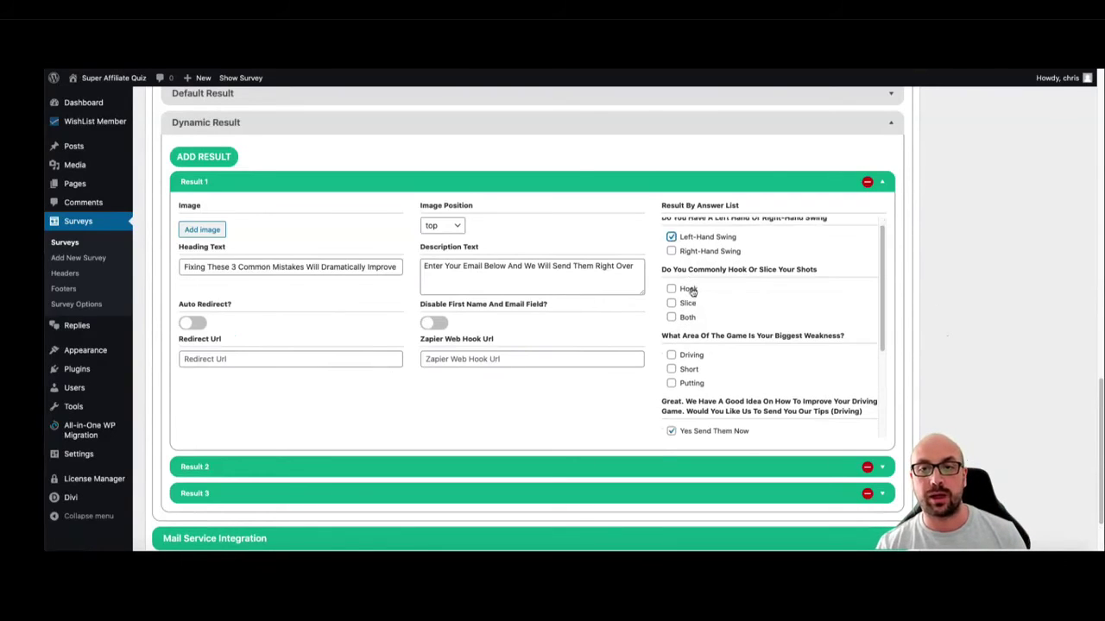
click(671, 289)
scroll(692, 323, down, 2)
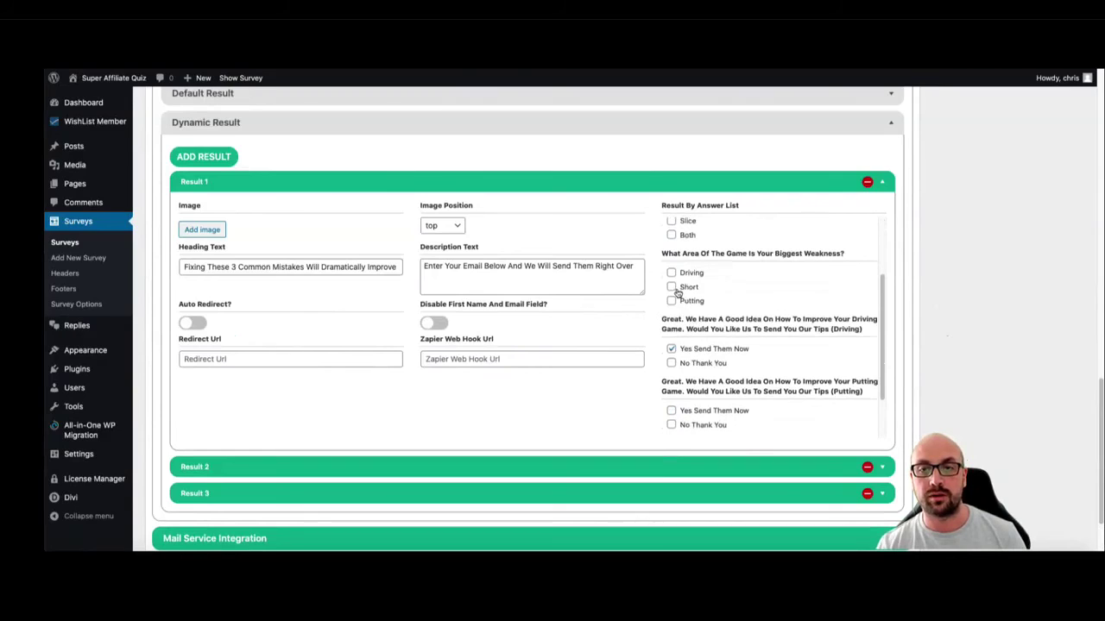
click(672, 286)
scroll(679, 328, down, 1)
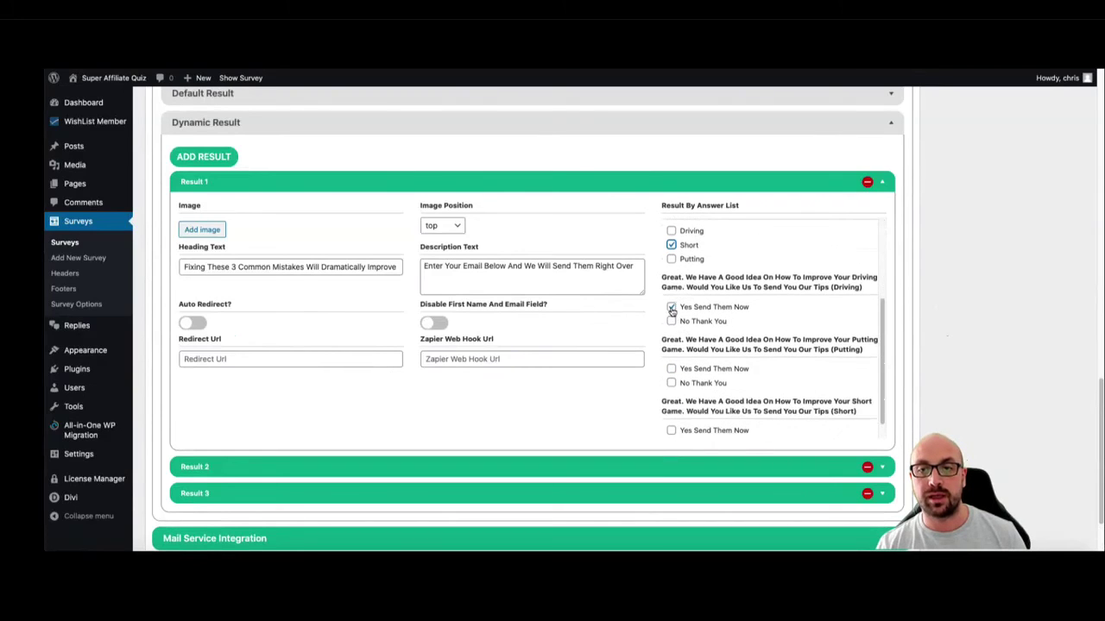
Replace Short with Driving as Result 1's biggest-weakness answer, and make sure Hook is selected
scroll(742, 308, up, 3)
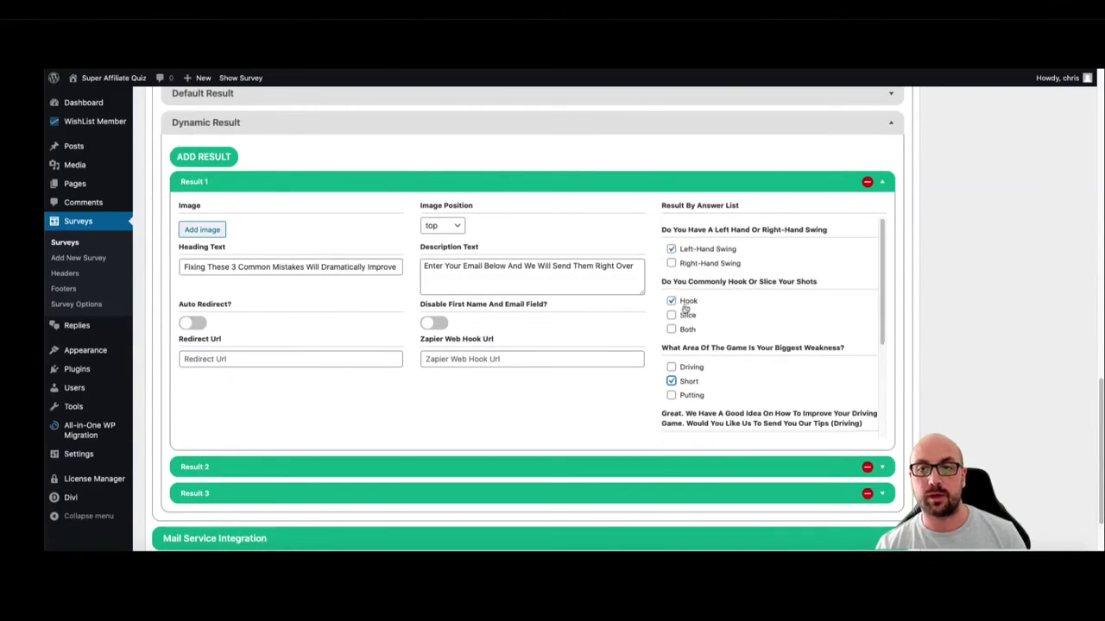
click(671, 300)
click(672, 381)
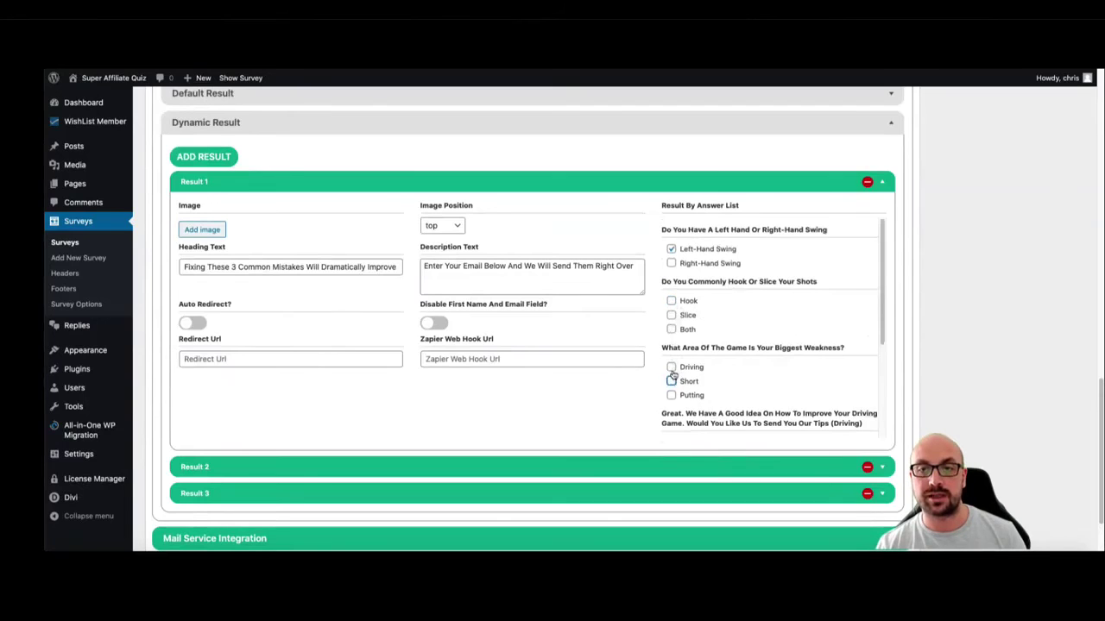
click(672, 367)
scroll(701, 354, down, 1)
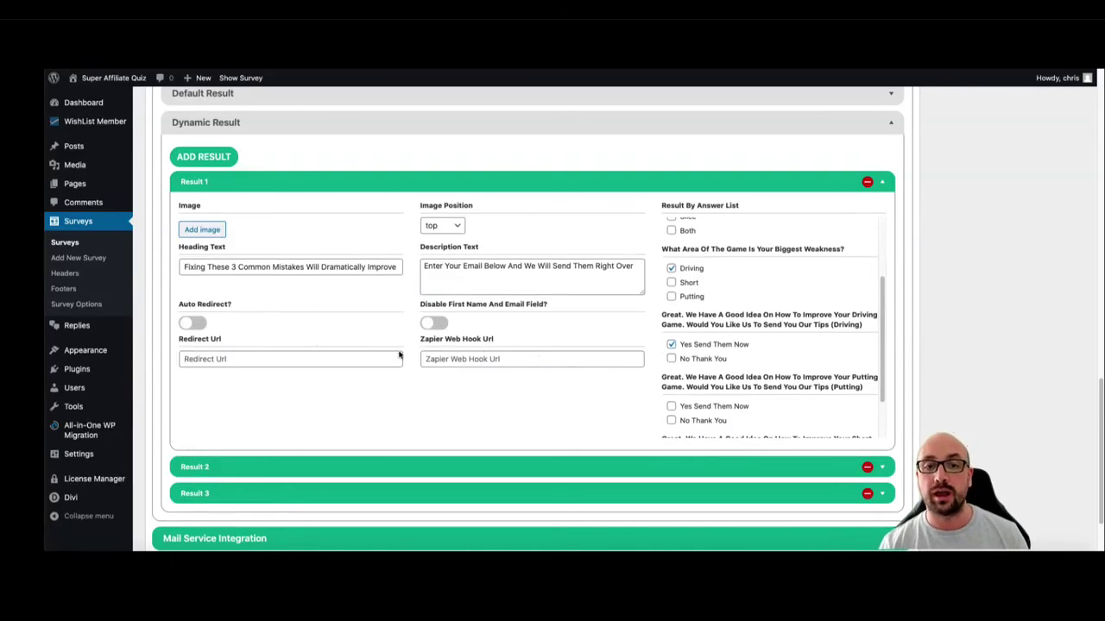
Review Result 1's Zapier Web Hook Url and Redirect Url fields alongside its selected answers for each question
click(437, 359)
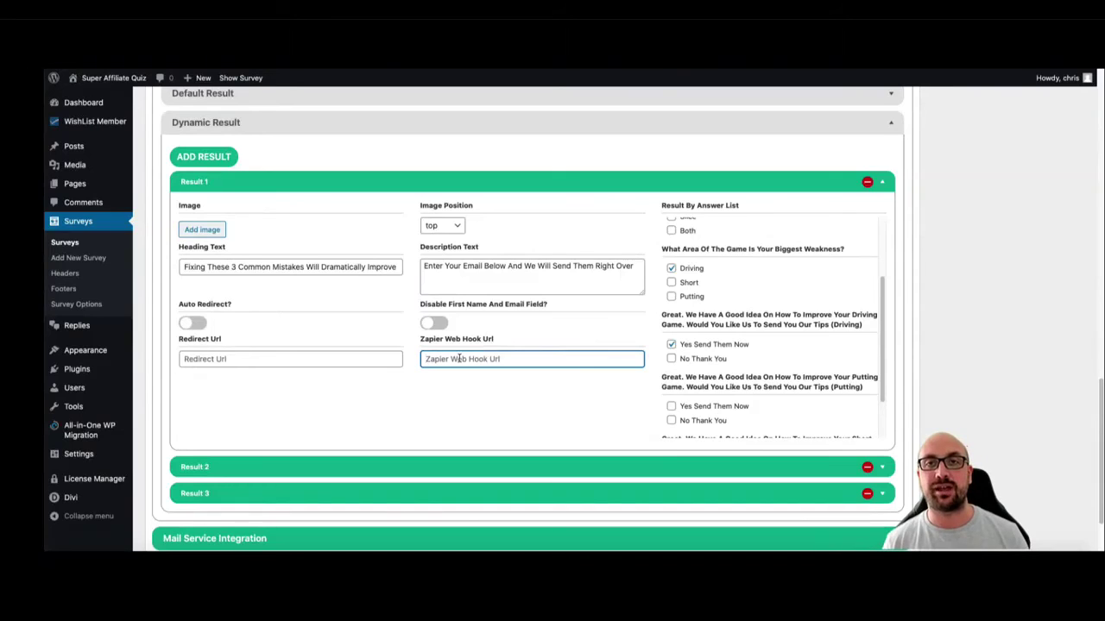
scroll(711, 285, up, 3)
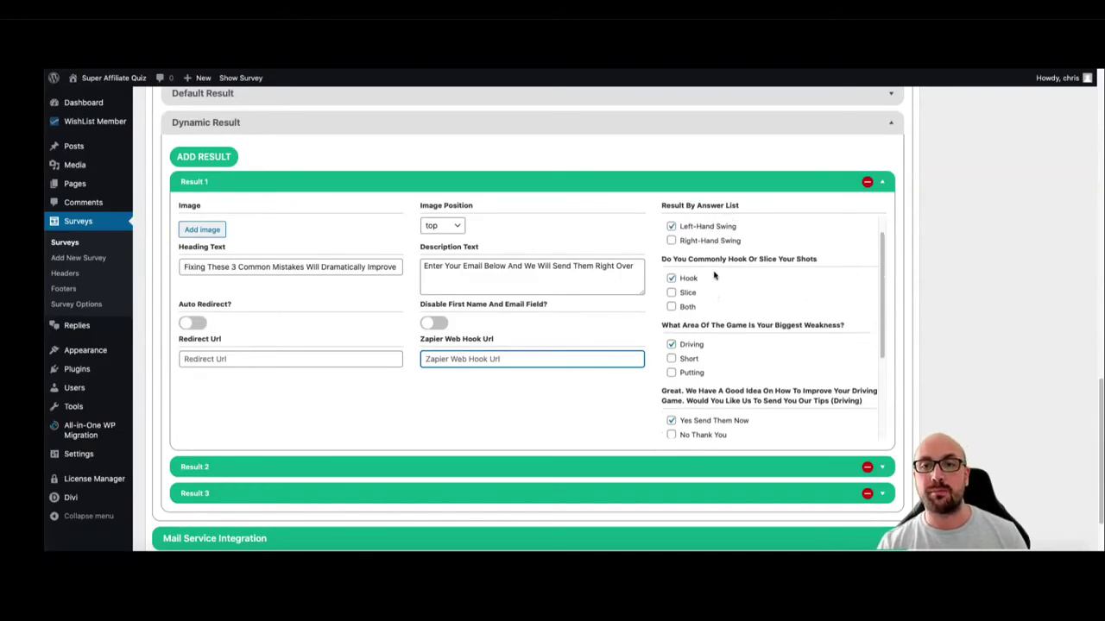
scroll(701, 277, down, 1)
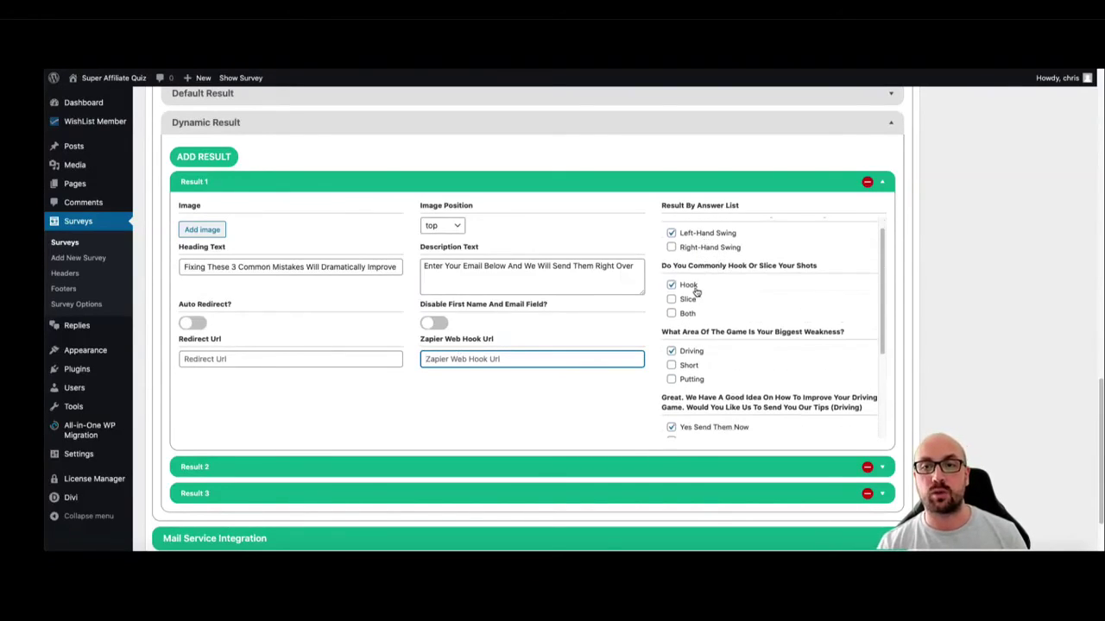
scroll(694, 289, down, 4)
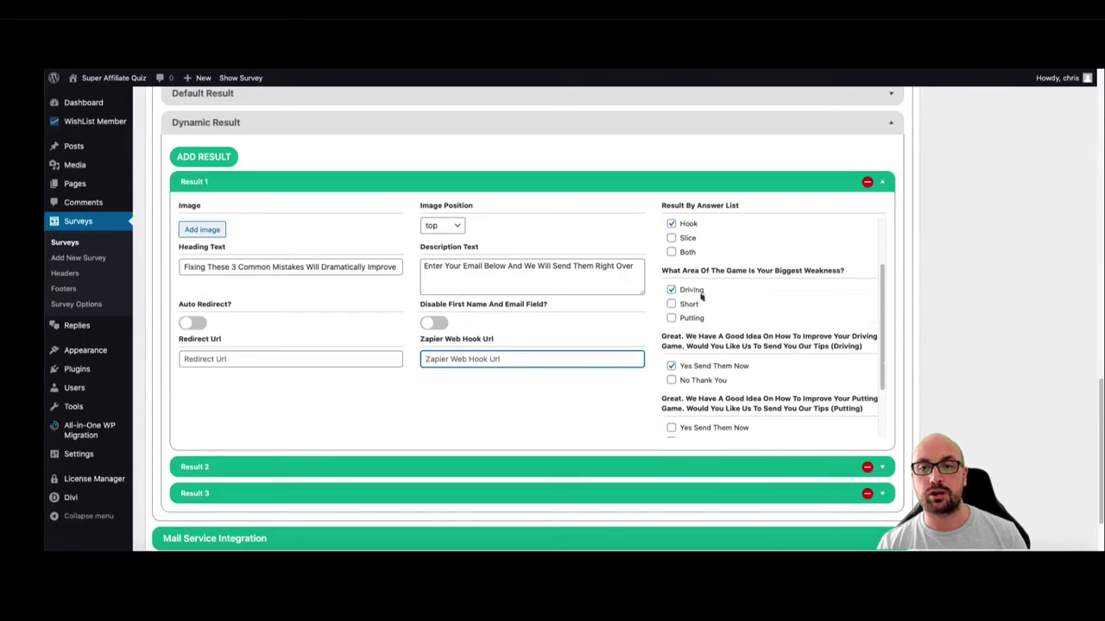
scroll(699, 304, down, 1)
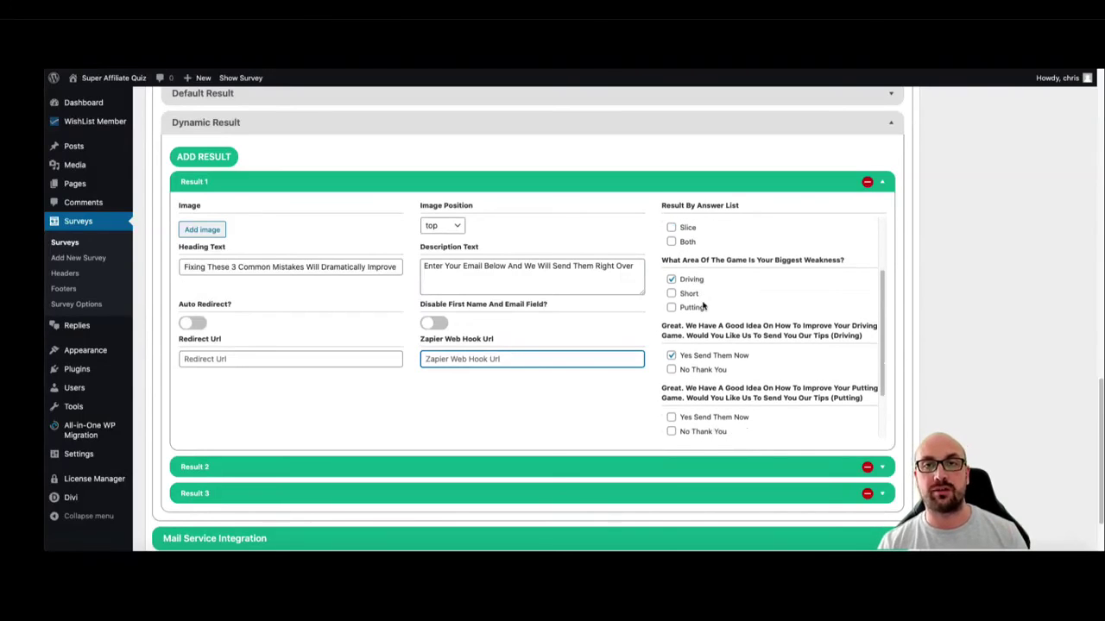
click(212, 361)
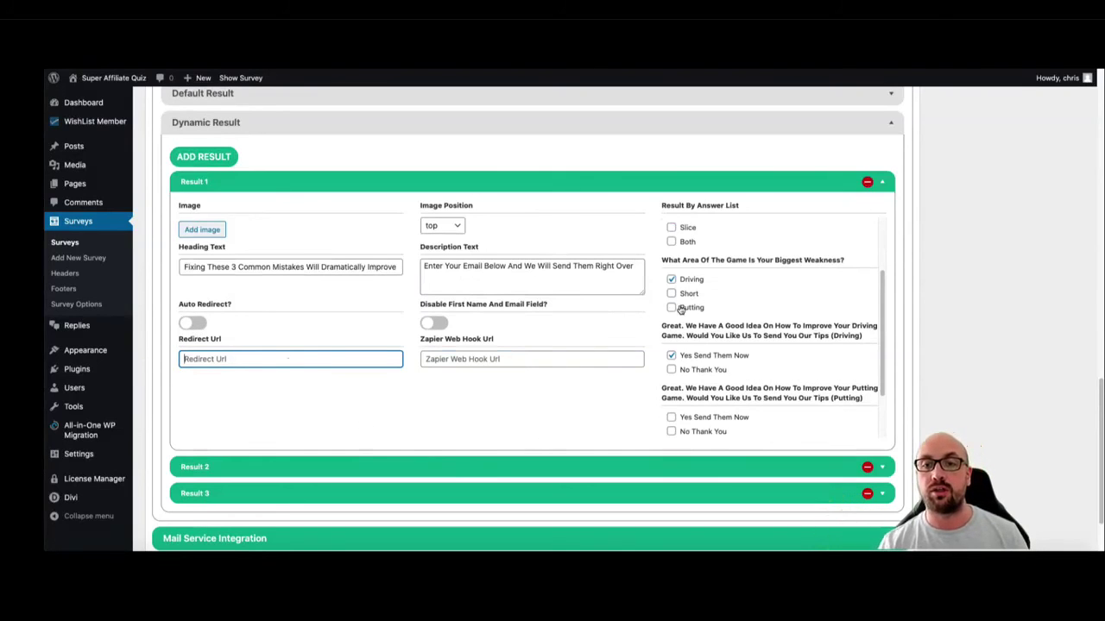
scroll(681, 309, up, 1)
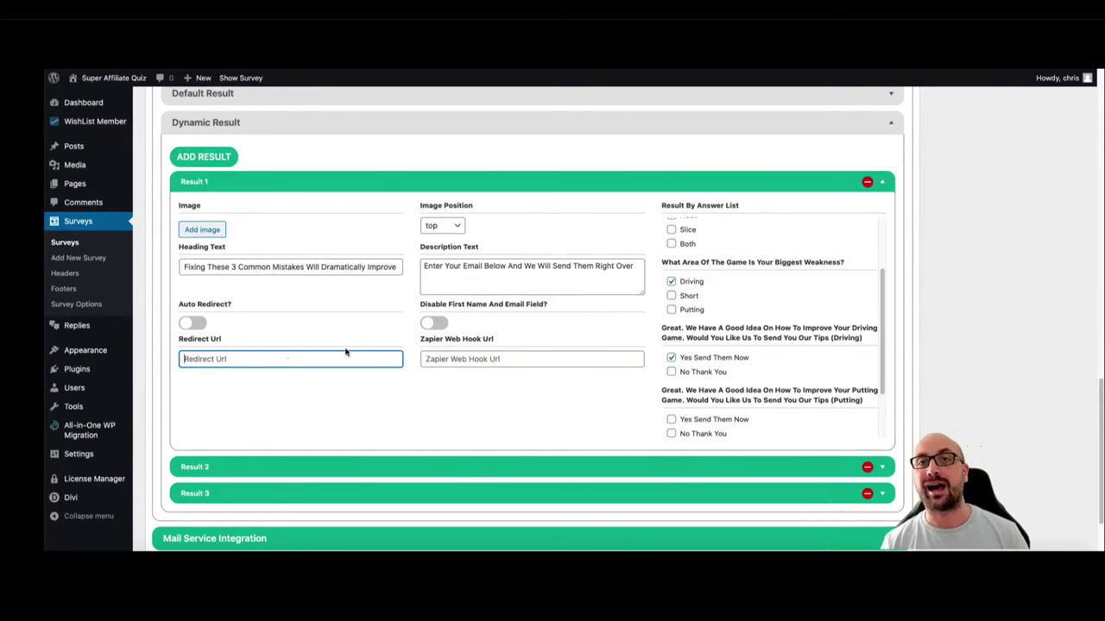
scroll(678, 294, up, 3)
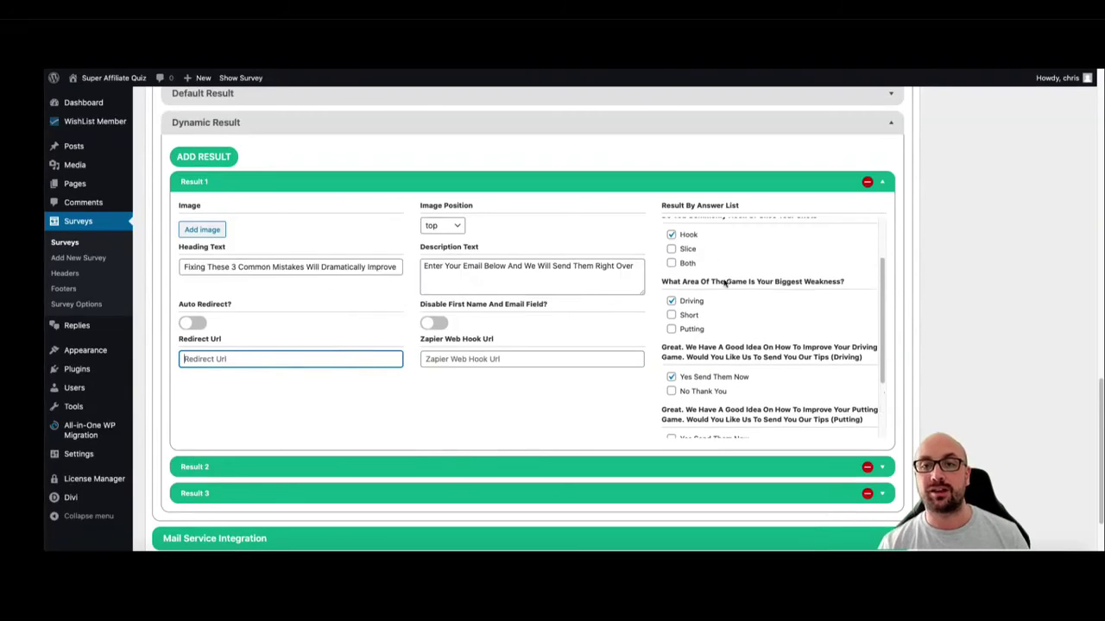
scroll(695, 269, down, 1)
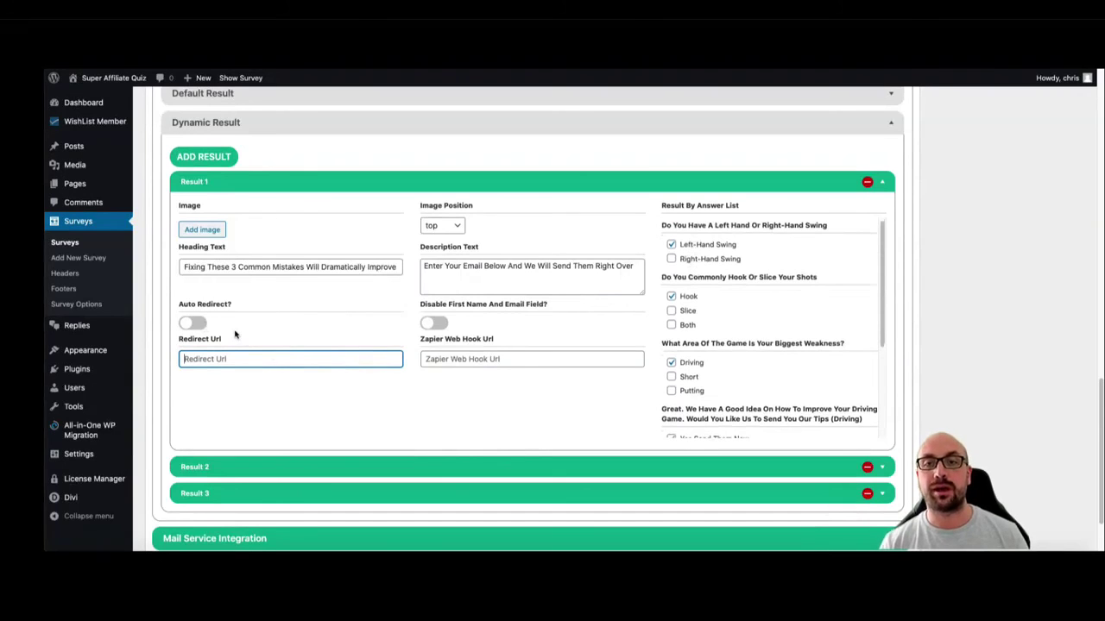
scroll(698, 288, down, 3)
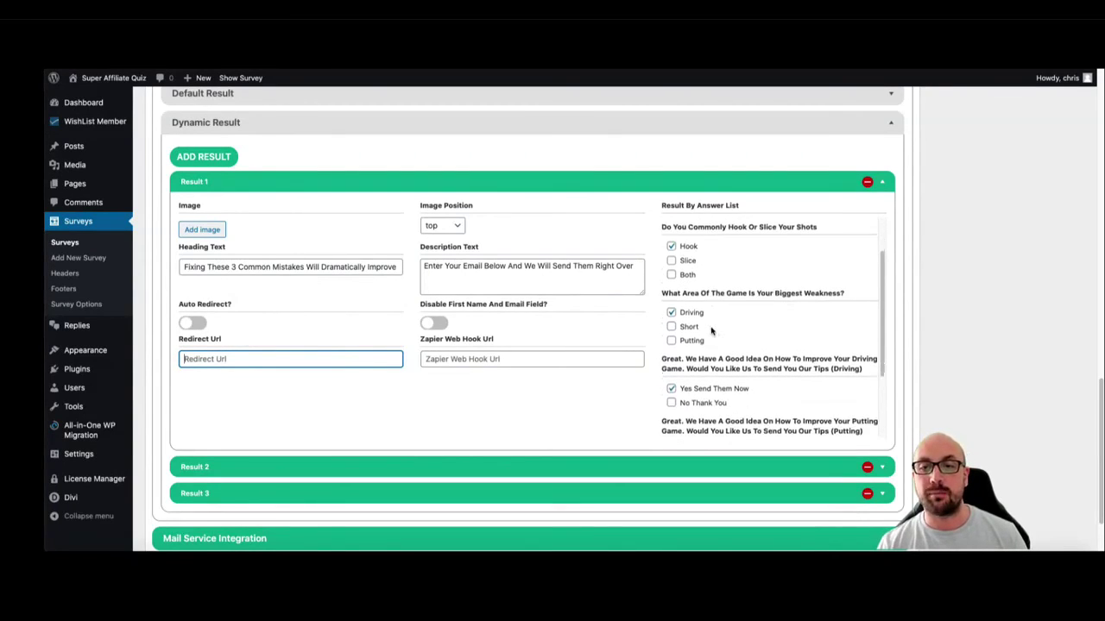
scroll(711, 330, down, 1)
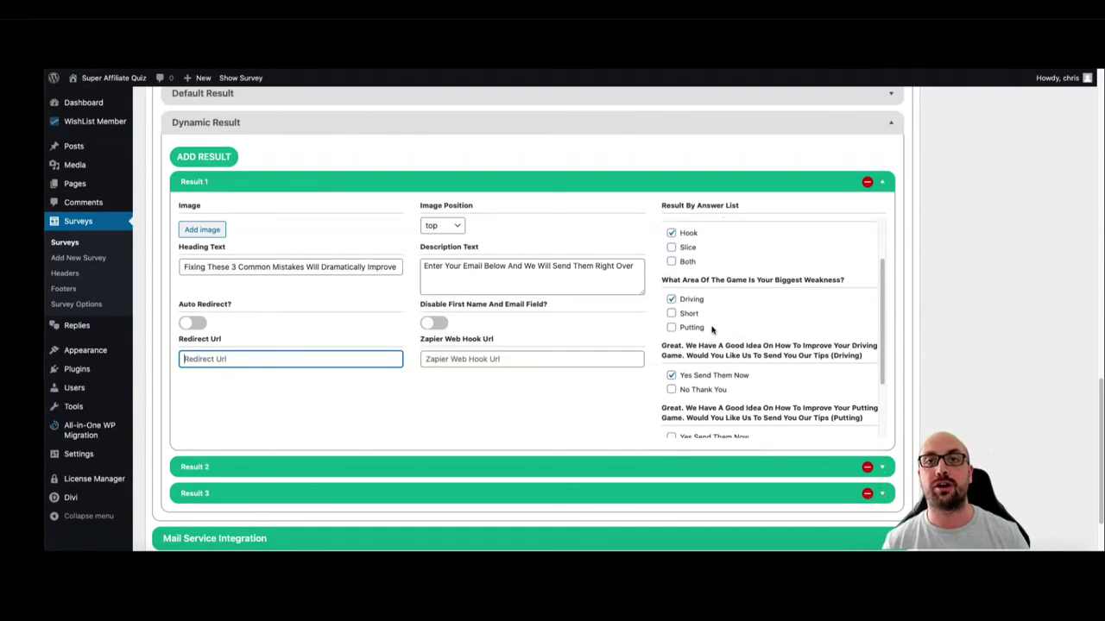
Expand the Mail Service Integration and Conversion Tracking sections and look over their contents
scroll(519, 148, down, 2)
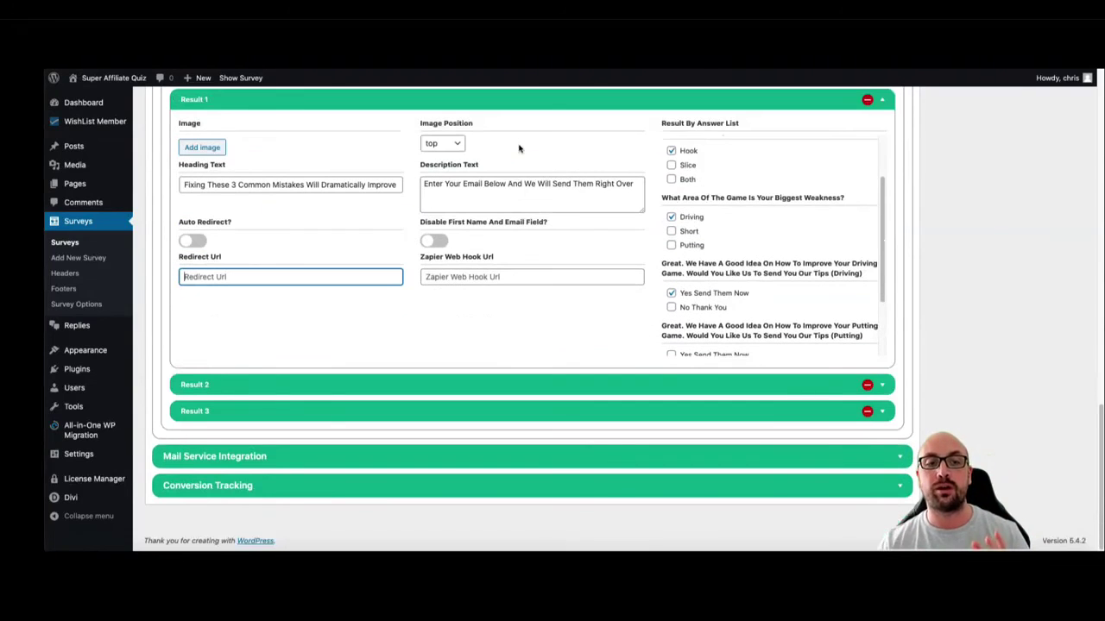
click(378, 458)
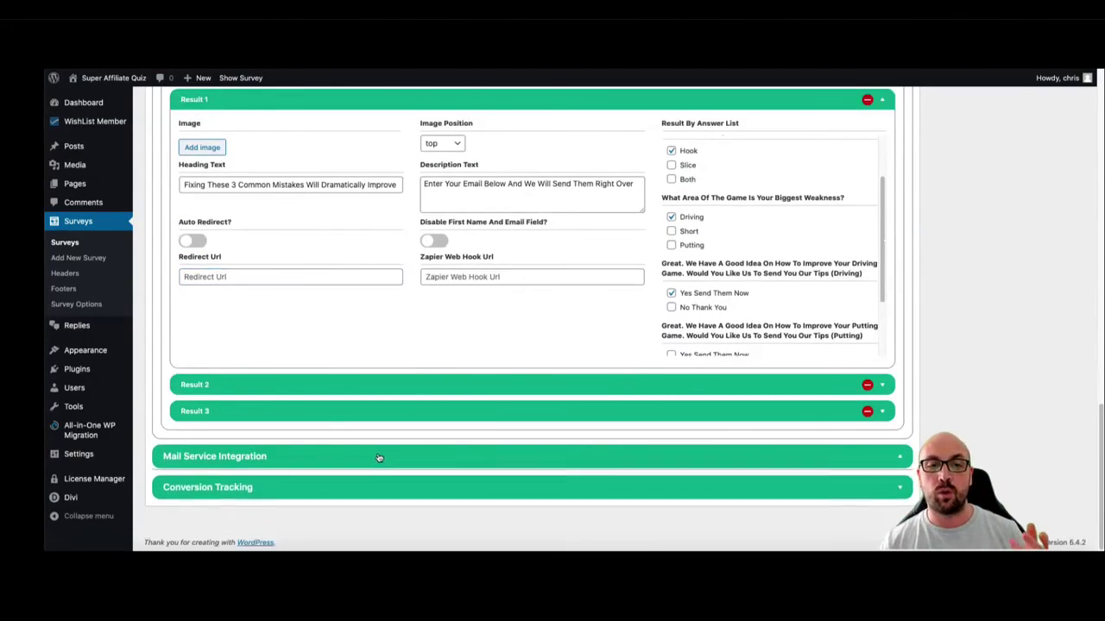
scroll(345, 458, down, 1)
click(335, 484)
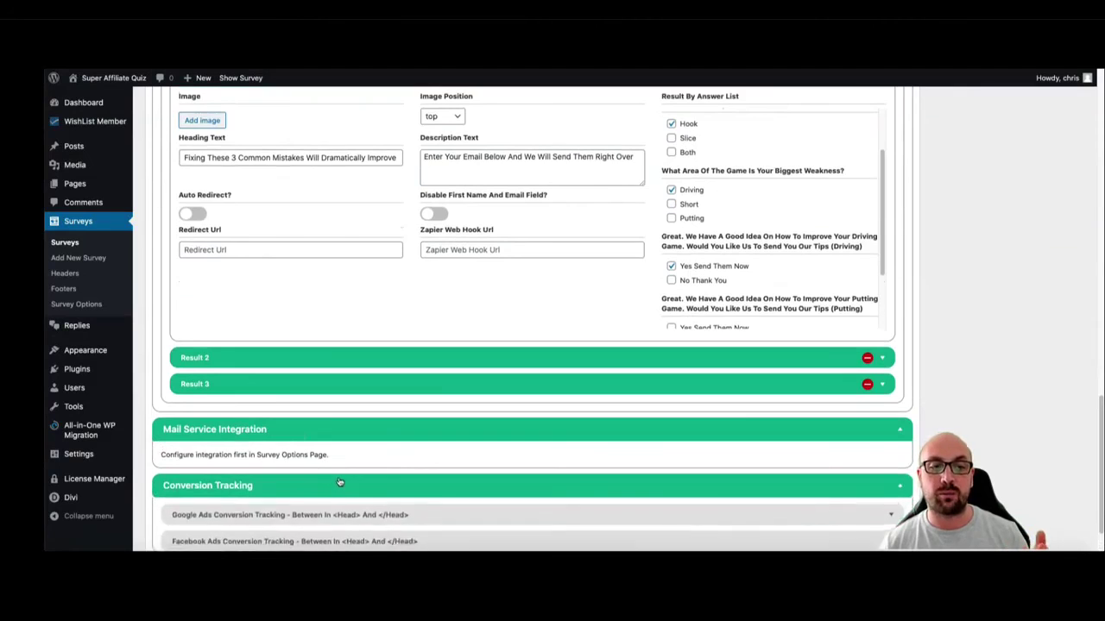
scroll(339, 481, down, 2)
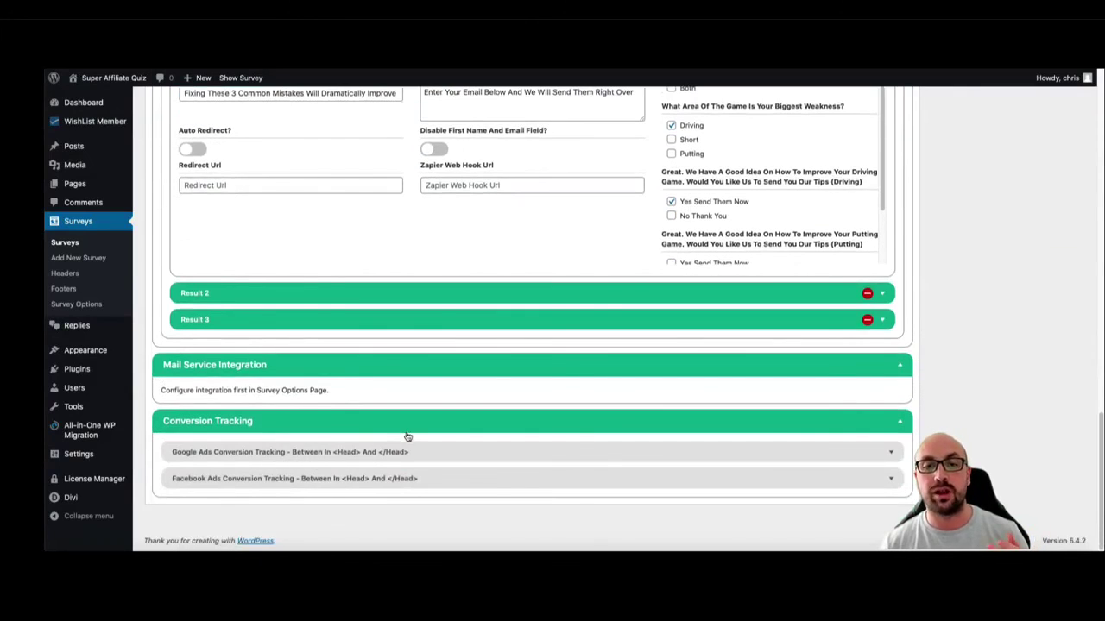
Go to the Survey Options page and expand Survey Manage Templates
scroll(407, 437, up, 6)
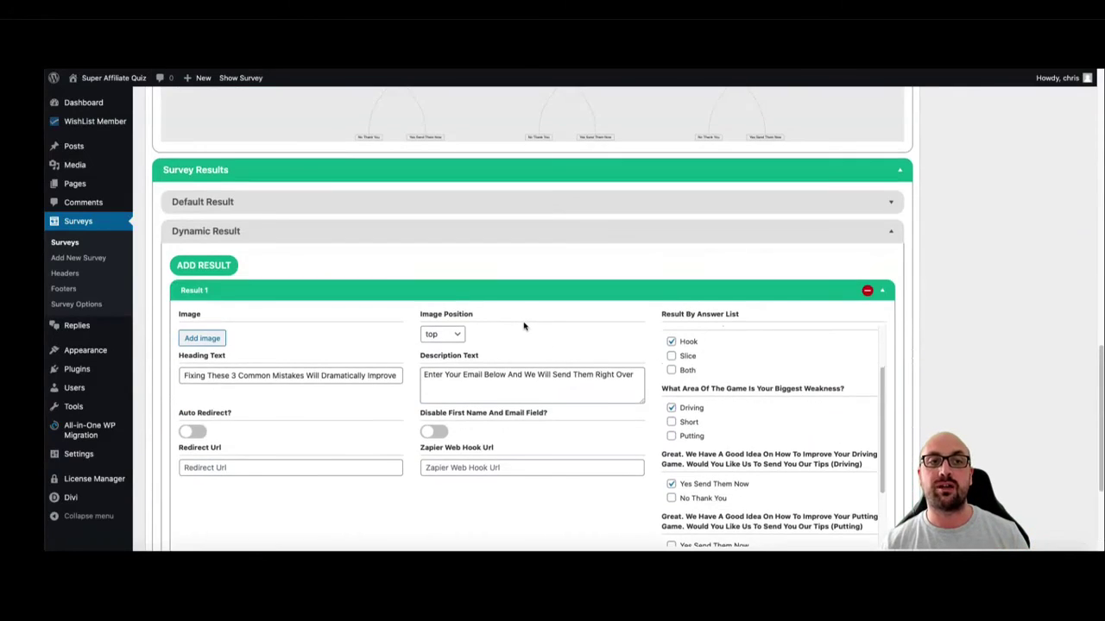
scroll(525, 327, up, 7)
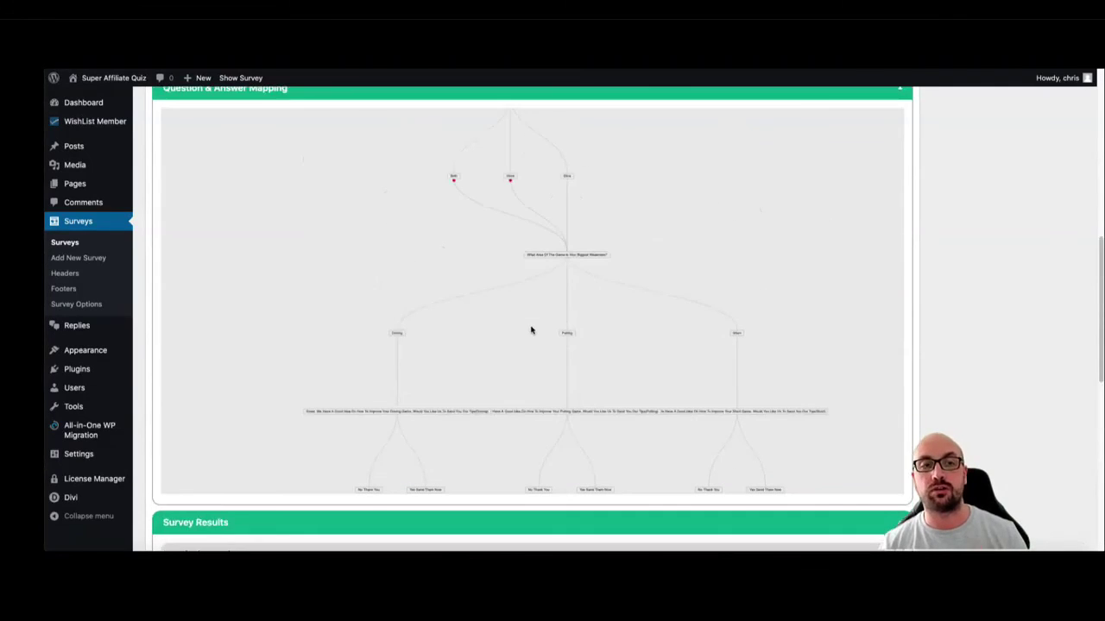
click(77, 303)
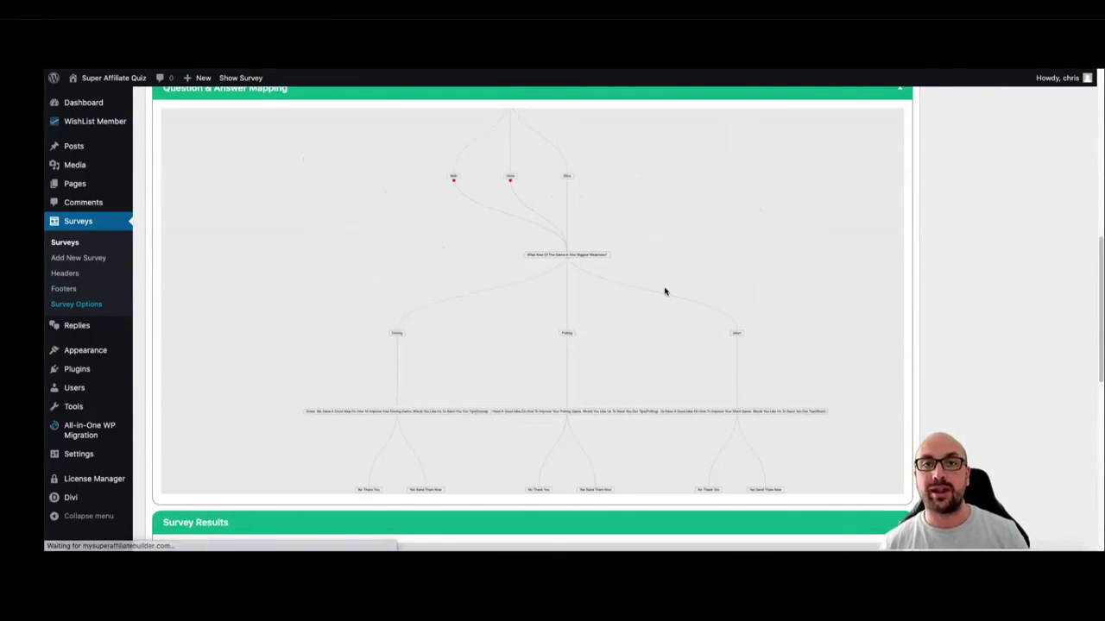
click(341, 177)
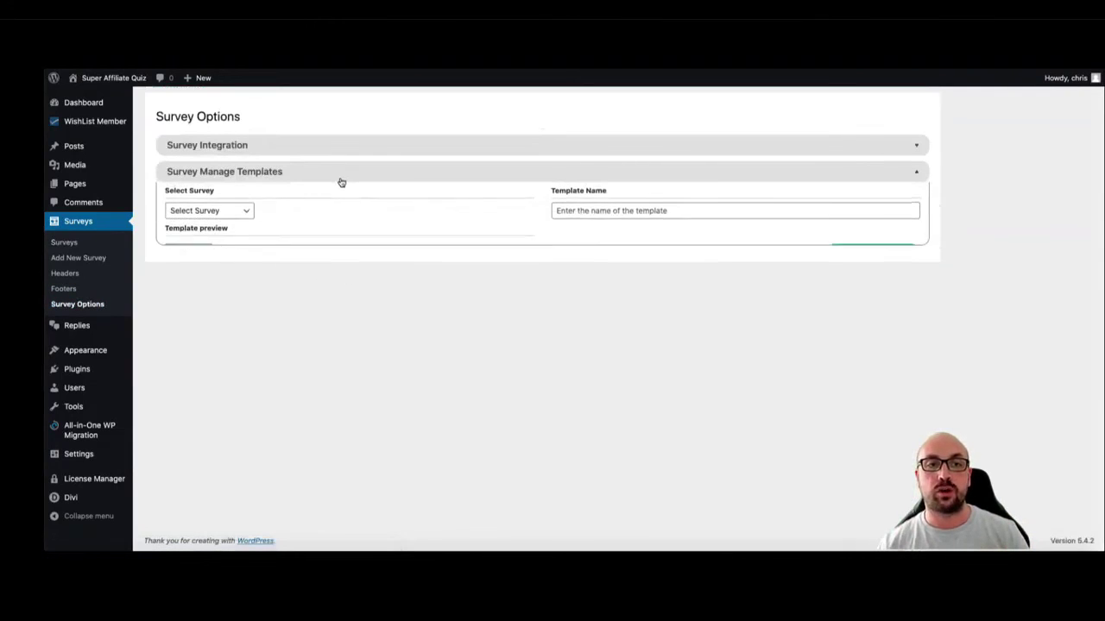
Choose the Golf Swing survey as the template source and name the template GolfSwing1
click(235, 222)
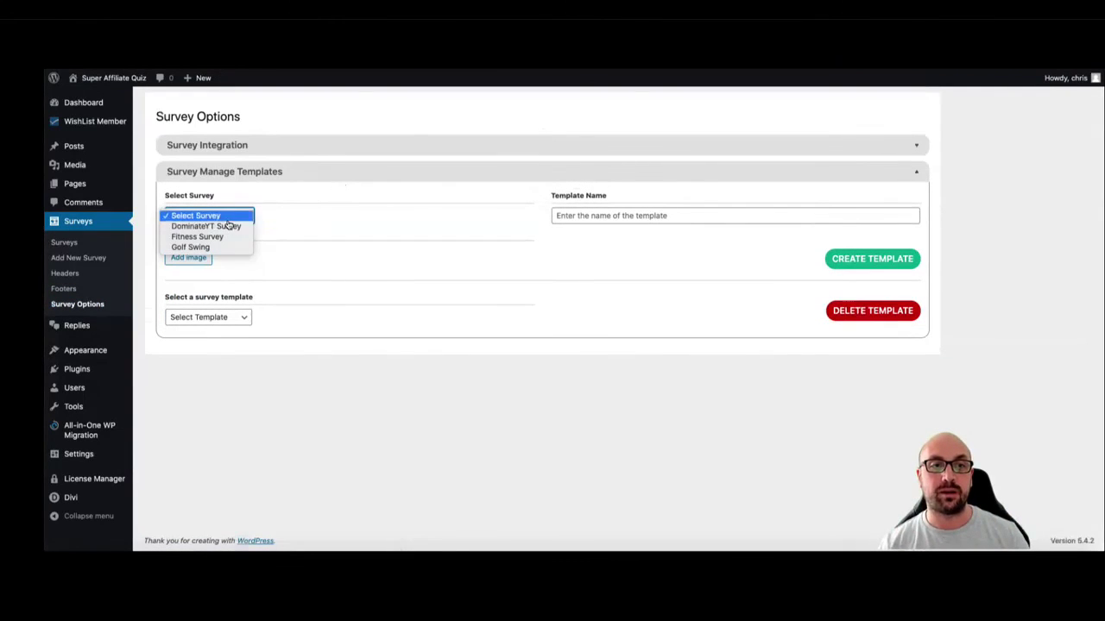
click(211, 247)
click(576, 215)
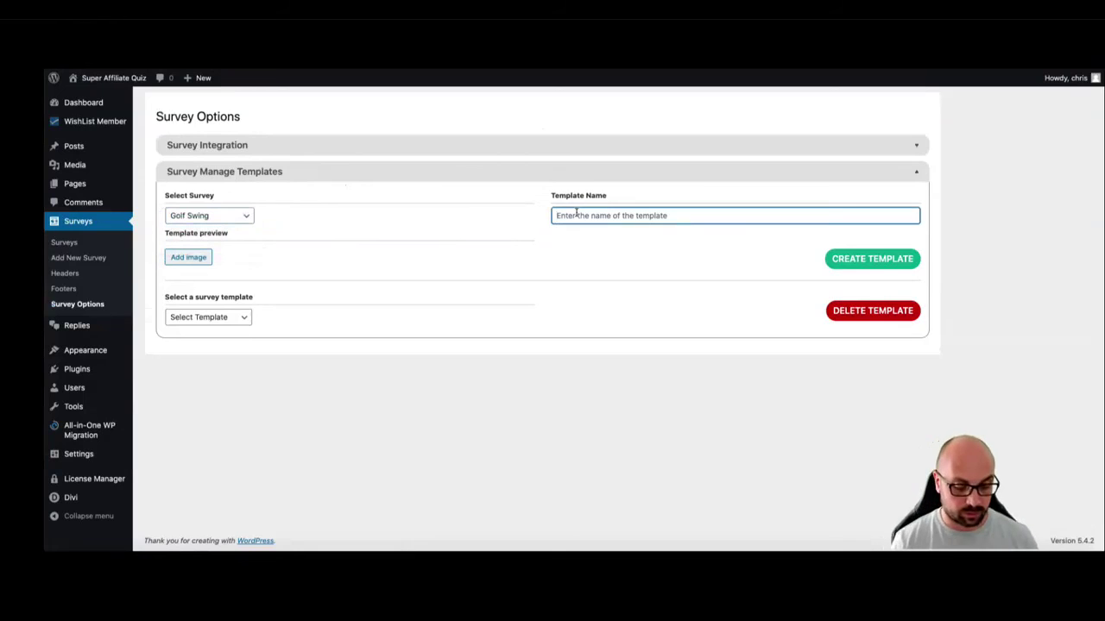
text(GolfSwing)
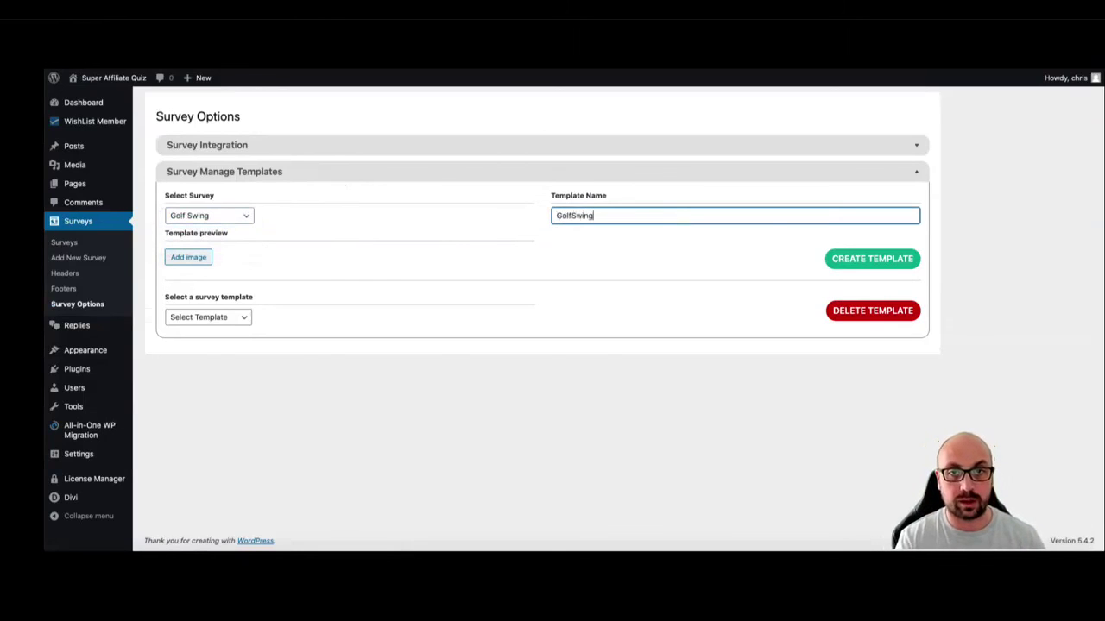
text(1)
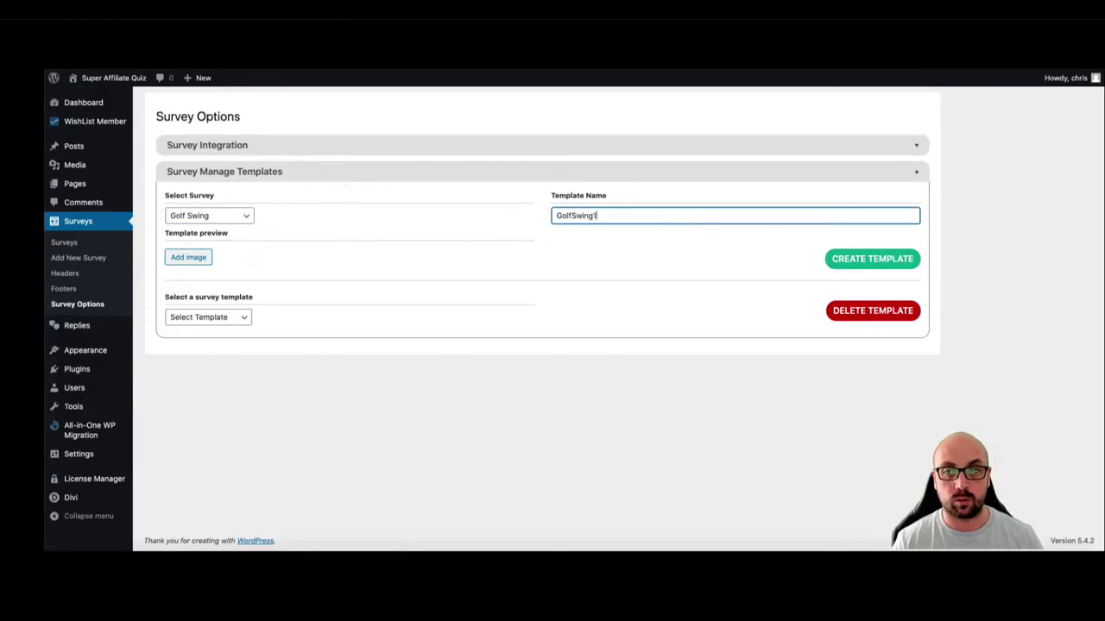
Set the golf logo from the media library as the new template's preview image
click(194, 262)
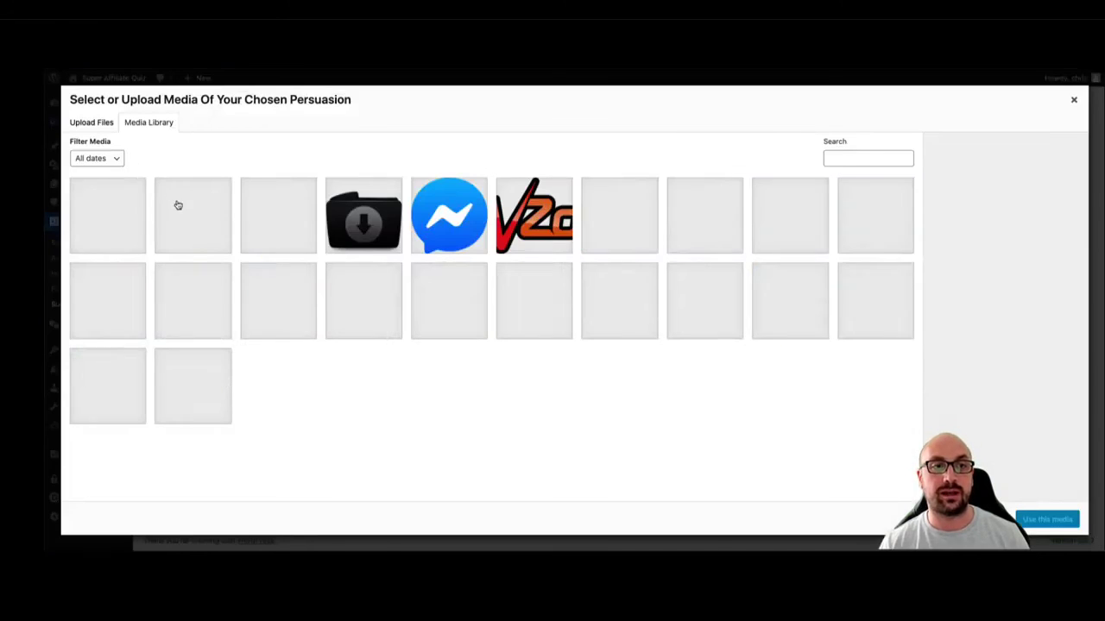
click(278, 215)
click(1040, 519)
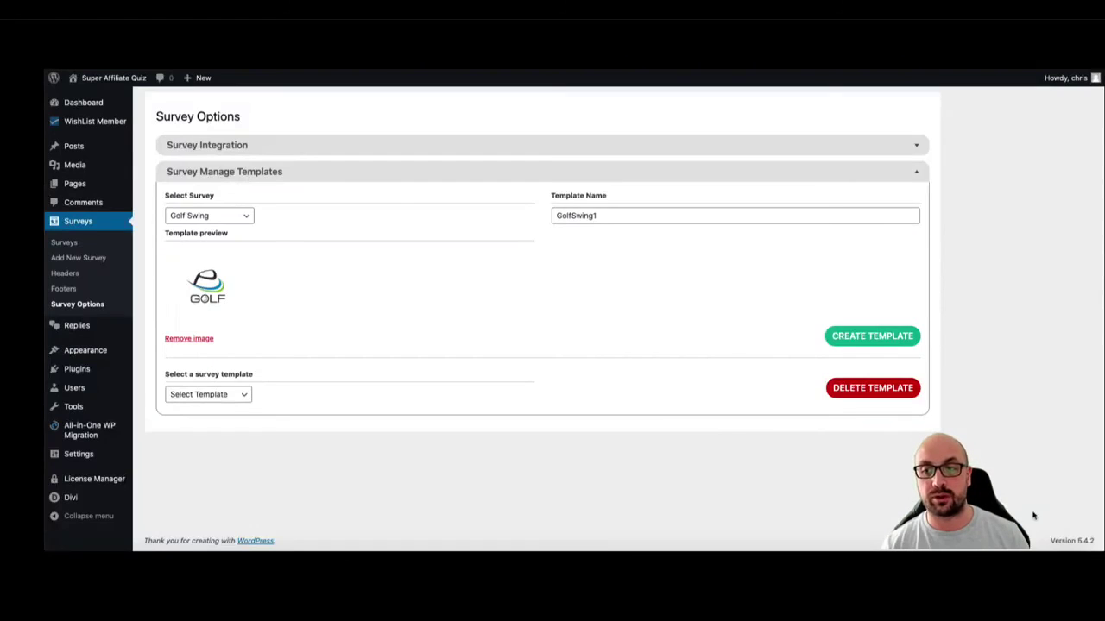
Choose Golf Swing Affiliate as the existing survey template without deleting it, and create the GolfSwing1 template
click(229, 395)
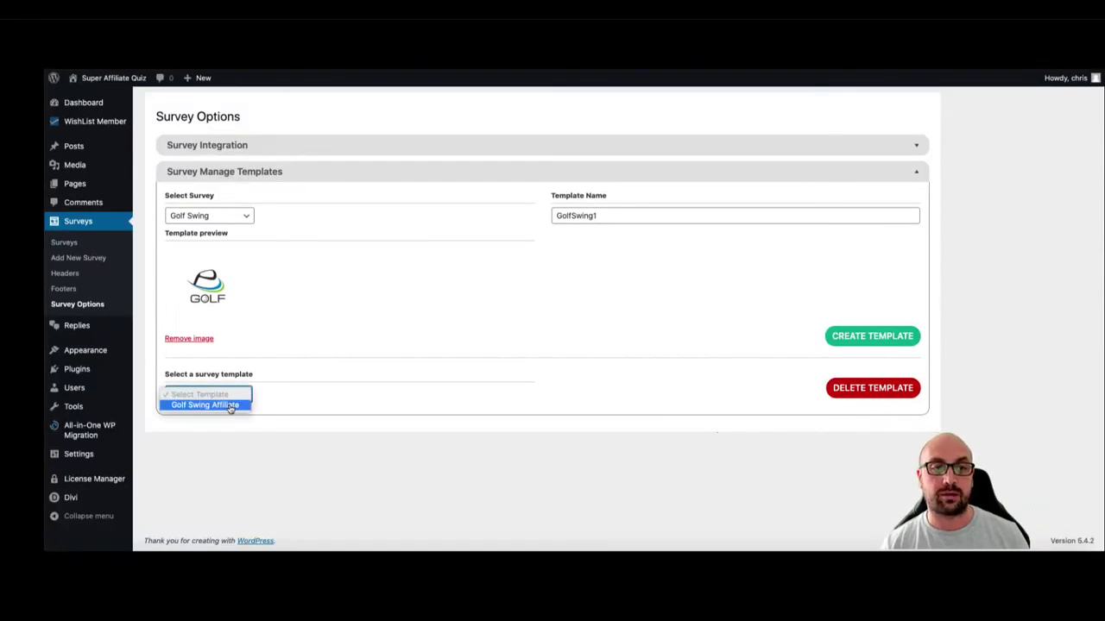
click(230, 406)
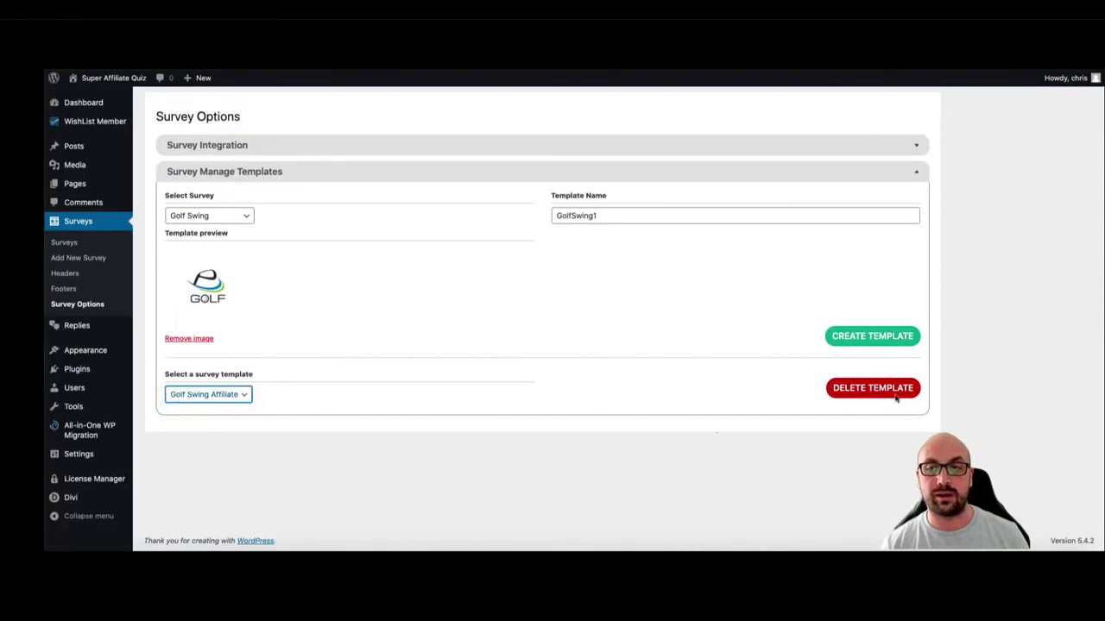
click(867, 342)
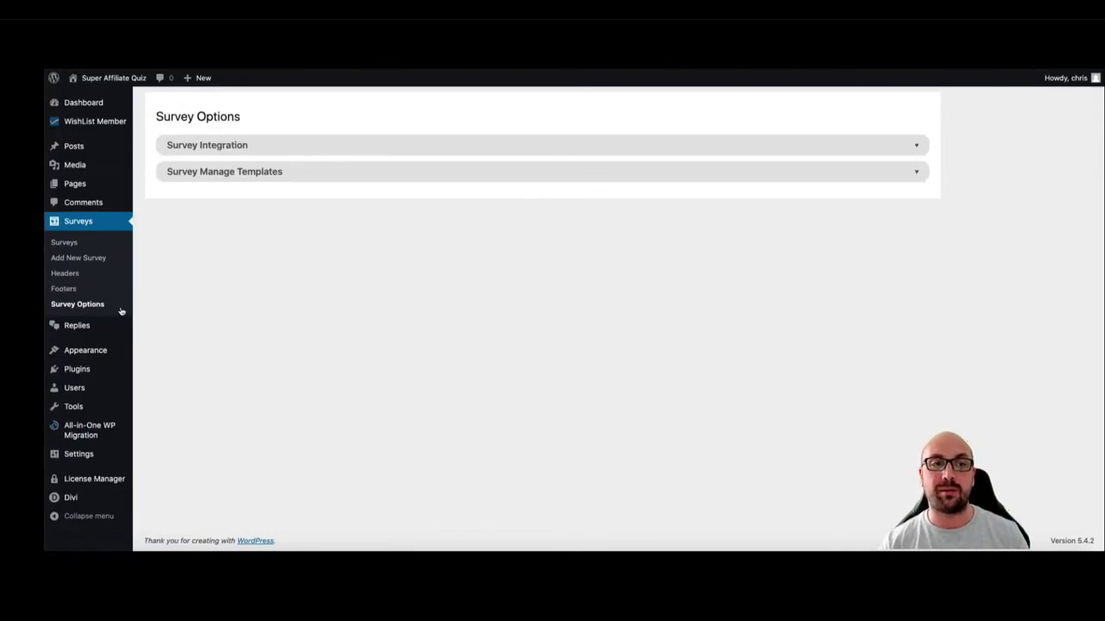
Add a new survey and load it from the Golf Swing Affiliate template
click(72, 258)
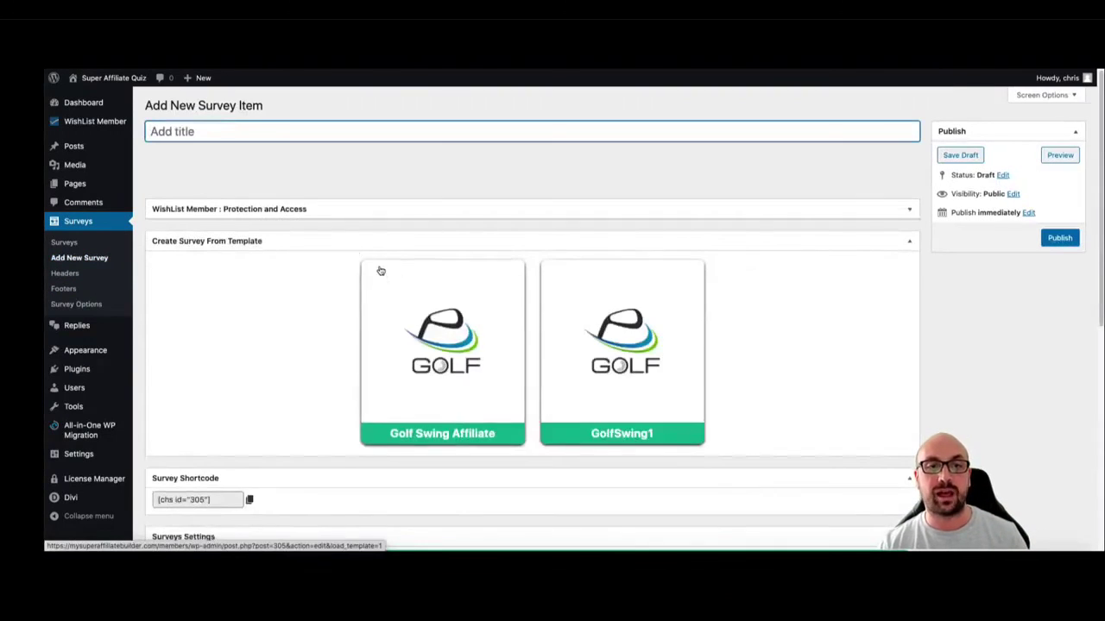
click(492, 316)
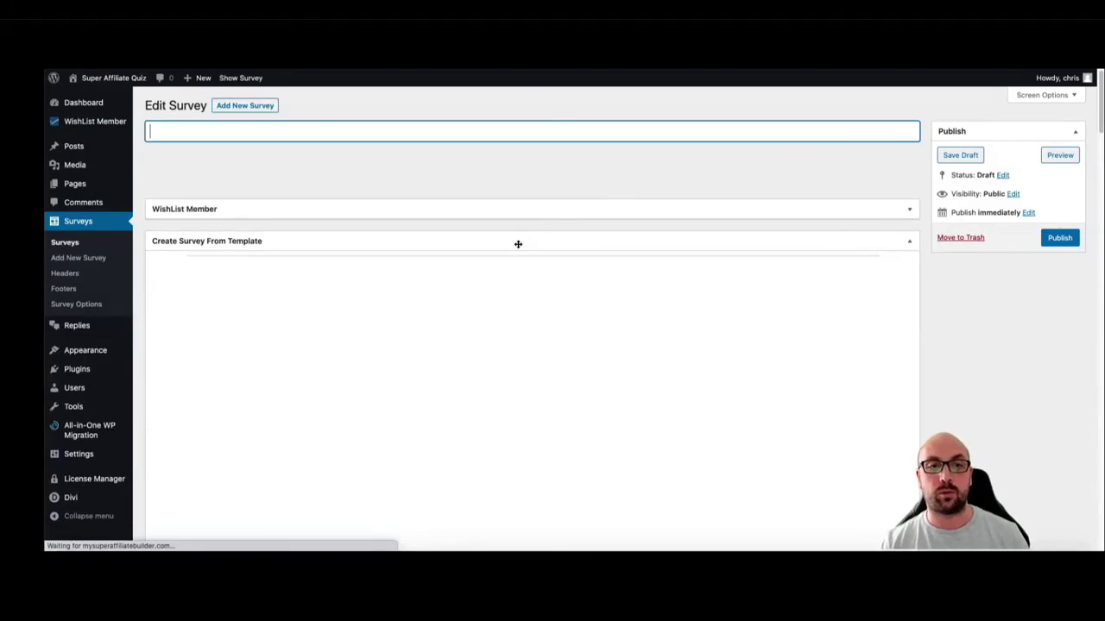
Review the new survey's questions and answers, and expand Question & Answer Mapping to examine its diagram
scroll(513, 281, down, 4)
scroll(388, 348, down, 5)
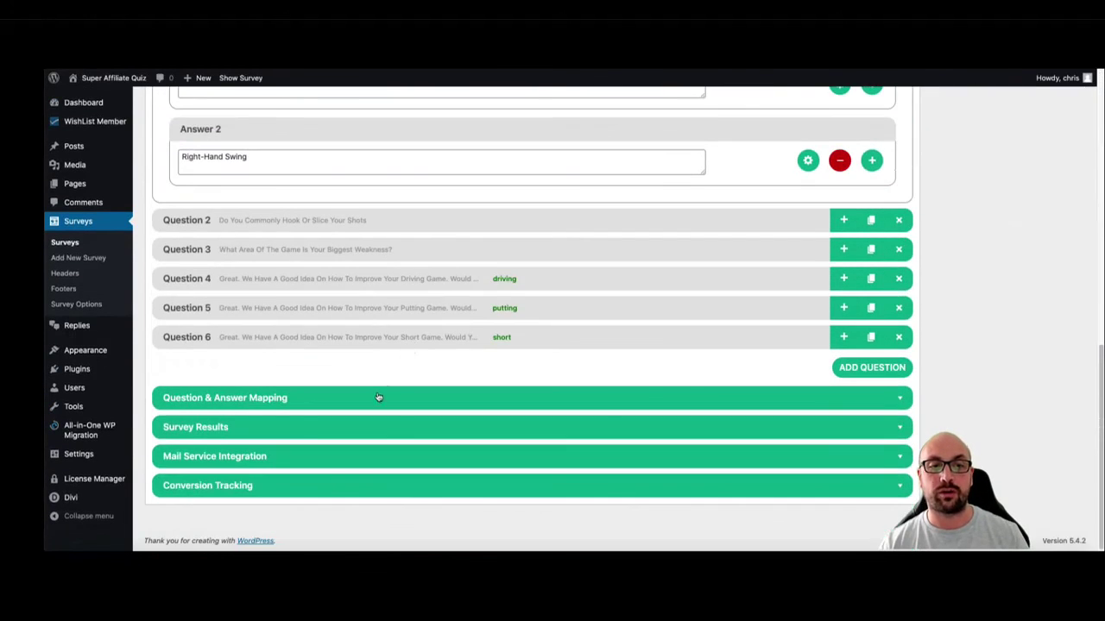
click(379, 398)
scroll(463, 377, down, 3)
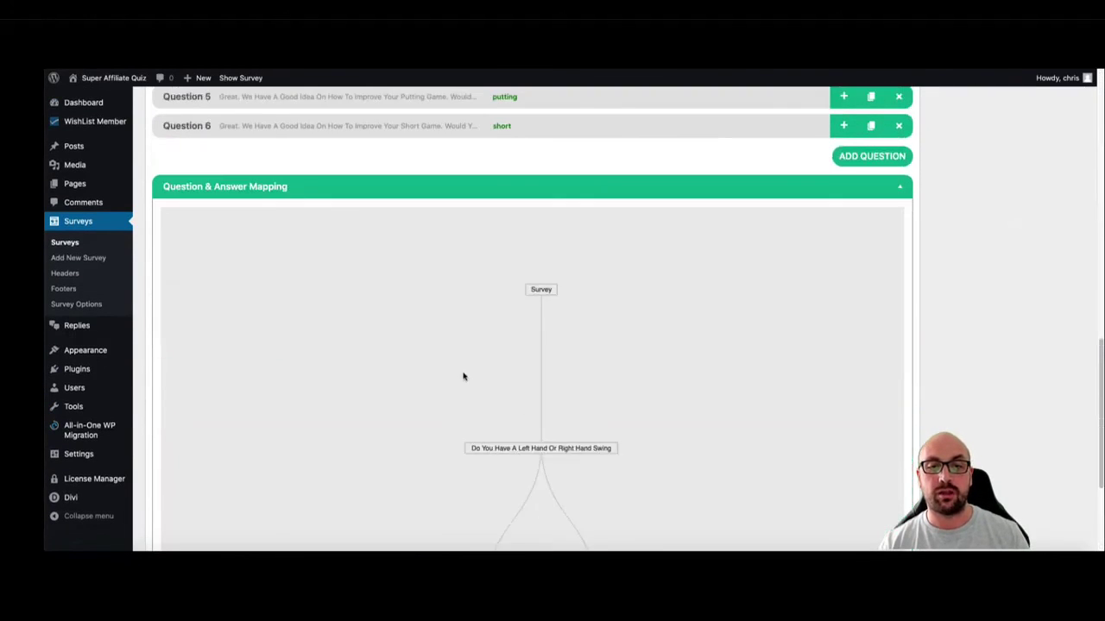
scroll(463, 372, up, 3)
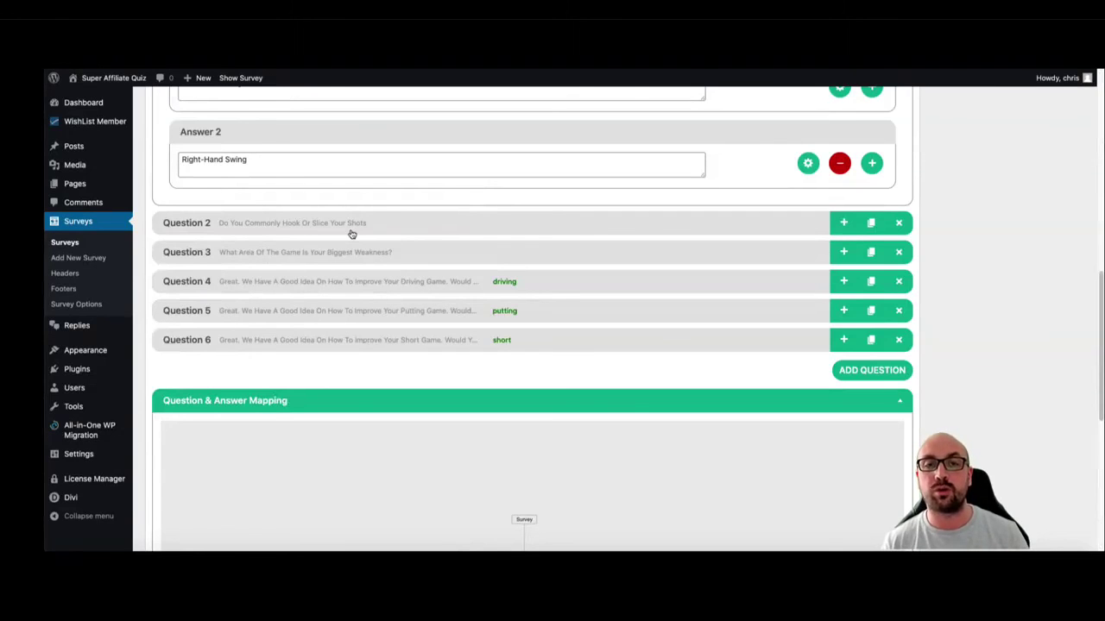
scroll(412, 227, up, 5)
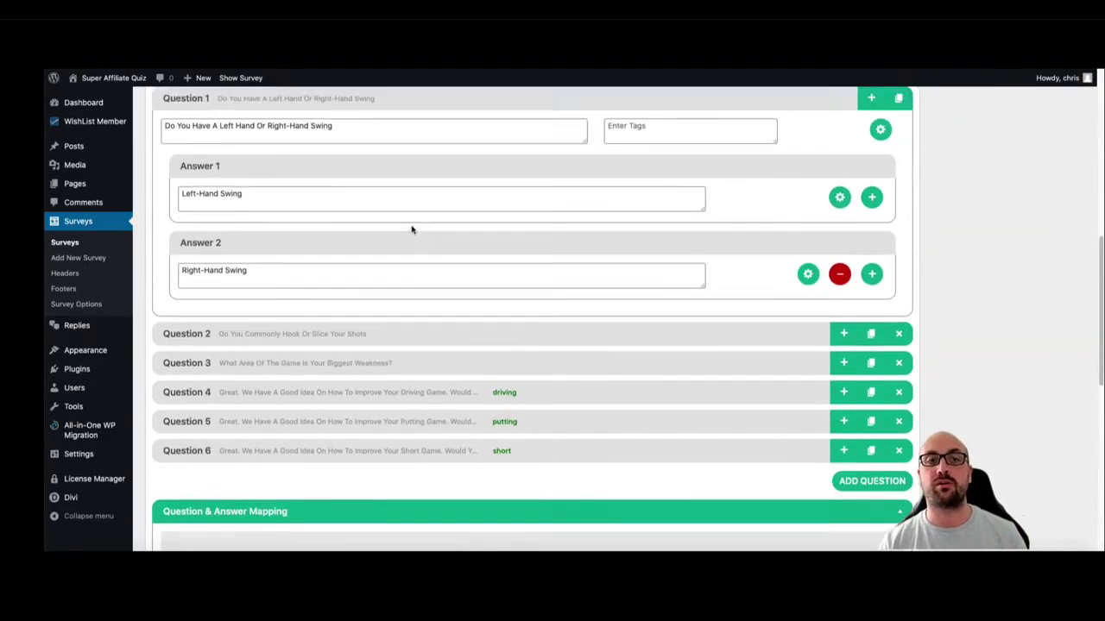